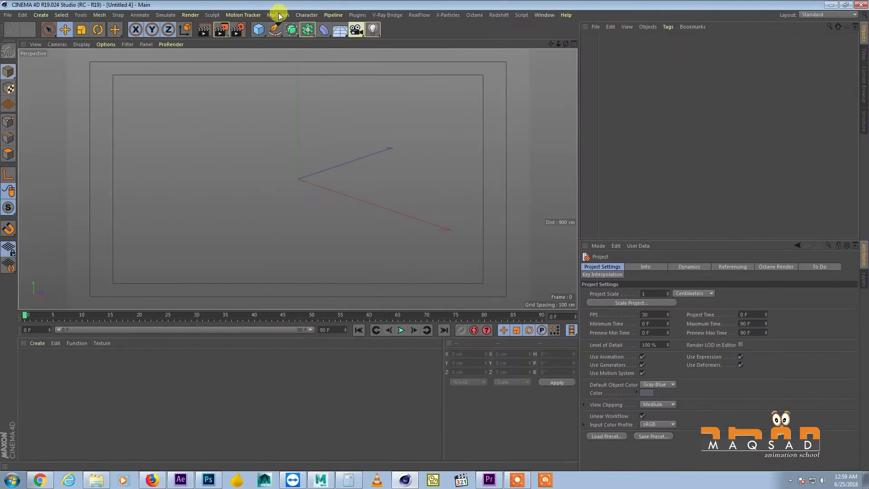
- Add a MoText object to the empty scene
{"action": "left_click", "coordinate": [278, 15]}
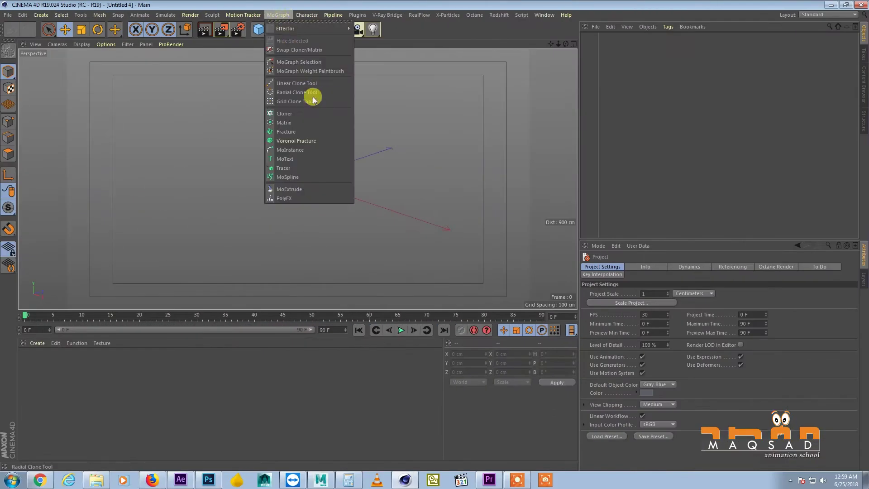
{"action": "left_click", "coordinate": [318, 156]}
{"action": "middle_click_drag", "start_coordinate": [318, 154], "coordinate": [297, 173], "text": "alt"}
{"action": "left_click_drag", "start_coordinate": [303, 174], "coordinate": [356, 156], "text": "alt"}
- Replace the MoText object's default text with the letter "M"
{"action": "left_click_drag", "start_coordinate": [670, 243], "coordinate": [670, 124]}
{"action": "left_click_drag", "start_coordinate": [629, 260], "coordinate": [567, 256]}
{"action": "left_click_drag", "start_coordinate": [355, 225], "coordinate": [373, 222], "text": "alt"}
{"action": "left_click_drag", "start_coordinate": [633, 260], "coordinate": [576, 254]}
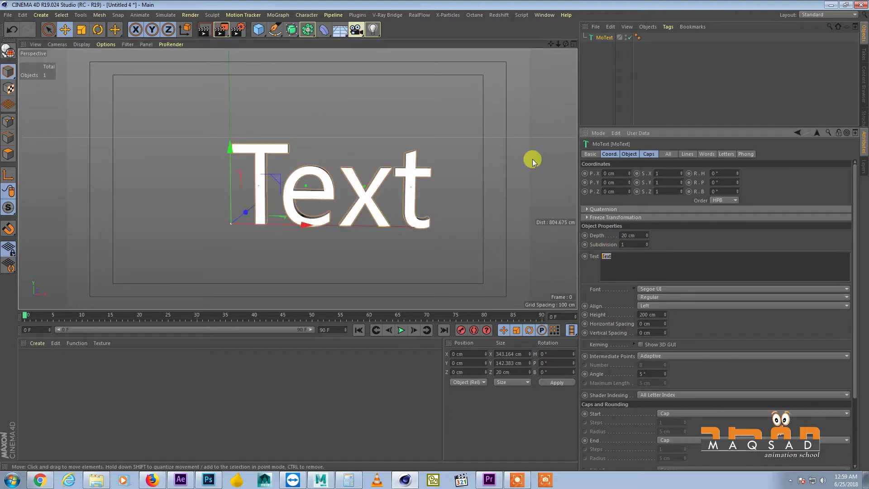
{"action": "type", "text": "M"}
{"action": "left_click_drag", "start_coordinate": [403, 216], "coordinate": [384, 194], "text": "alt"}
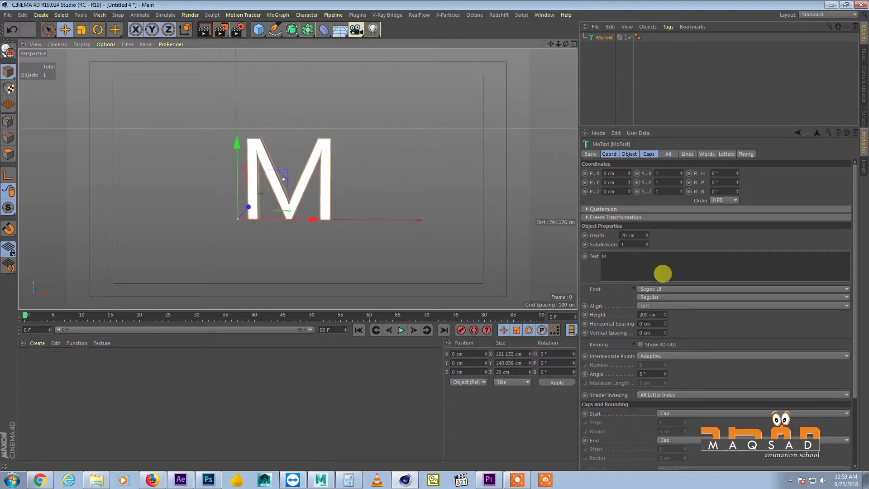
- Set the MoText font to Segoe UI Black
{"action": "left_click", "coordinate": [659, 290]}
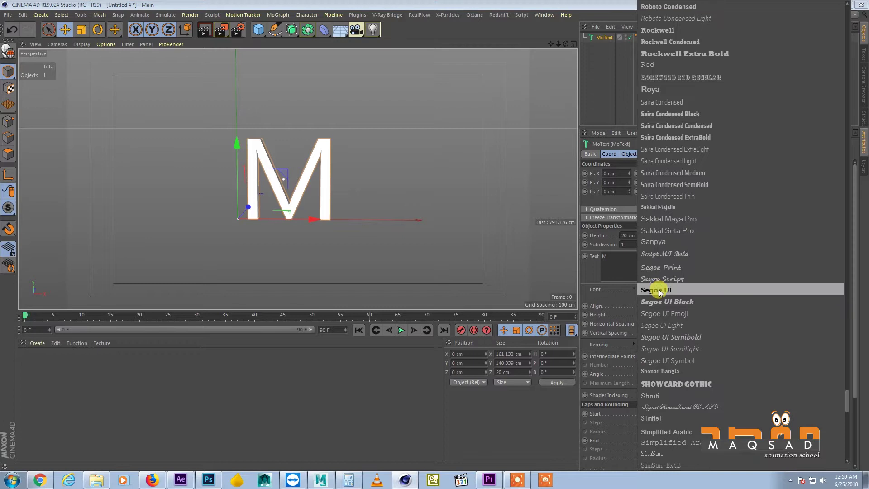
{"action": "left_click", "coordinate": [675, 303]}
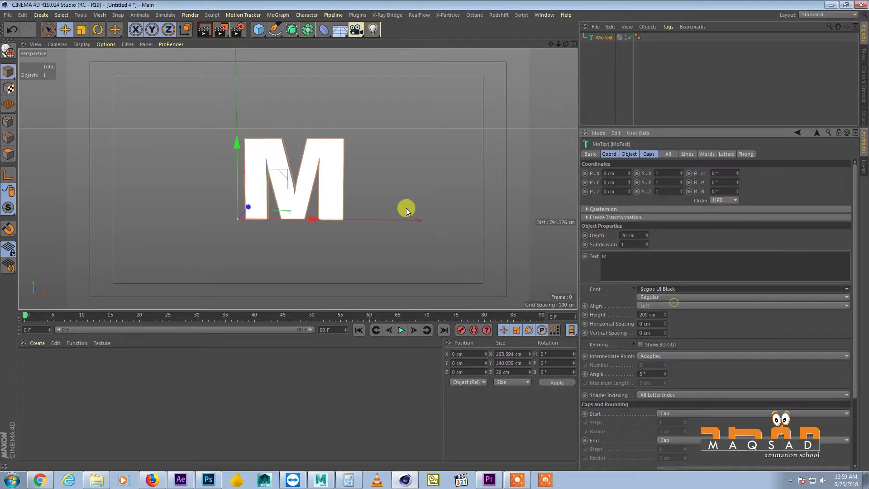
{"action": "mouse_move", "coordinate": [324, 174]}
{"action": "left_mouse_down", "text": "alt"}
{"action": "mouse_move", "coordinate": [311, 228]}
{"action": "mouse_move", "coordinate": [323, 192]}
{"action": "left_mouse_up", "text": "alt"}
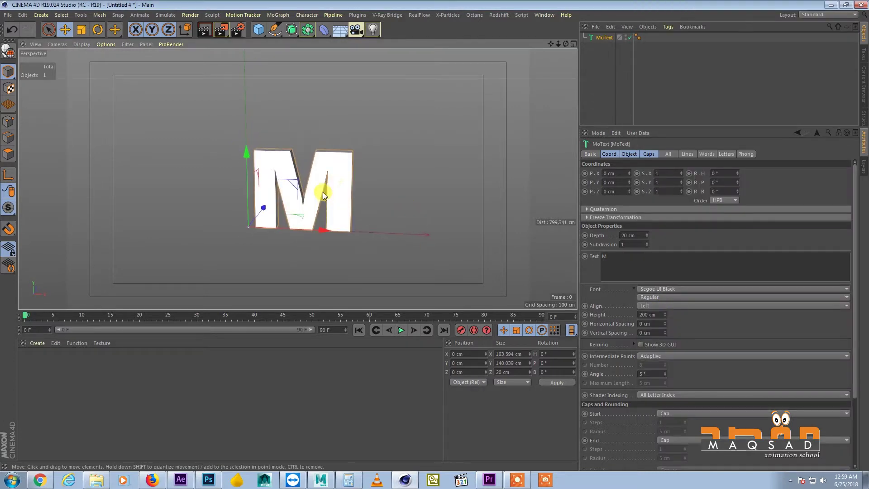
{"action": "key", "text": "n"}
{"action": "key", "text": "g"}
{"action": "key", "text": "n"}
{"action": "key", "text": "a"}
- Switch the perspective view's display mode to Quick Shading (Lines)
{"action": "right_click_drag", "start_coordinate": [301, 181], "coordinate": [341, 179], "text": "alt"}
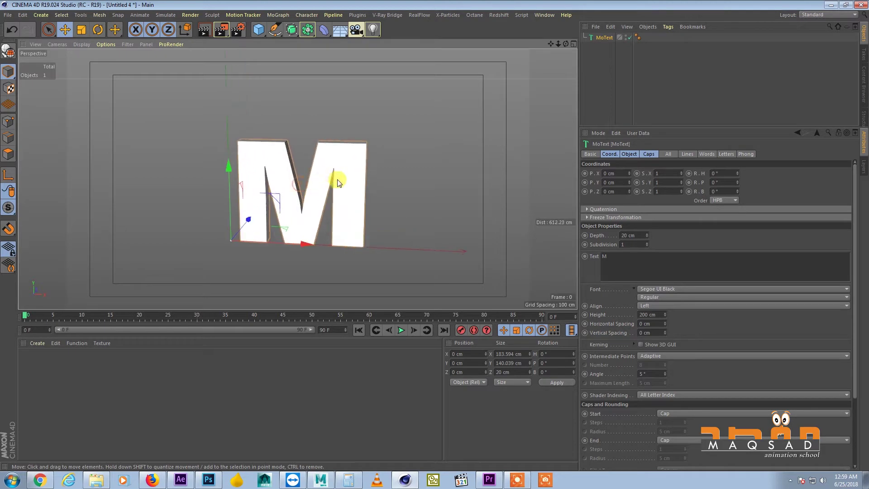
{"action": "left_click_drag", "start_coordinate": [337, 310], "coordinate": [338, 321]}
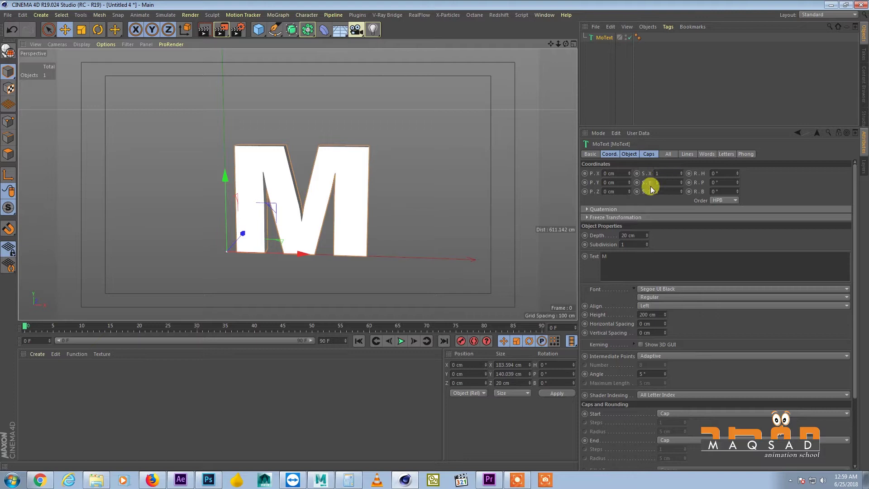
{"action": "left_click_drag", "start_coordinate": [430, 168], "coordinate": [374, 167], "text": "alt"}
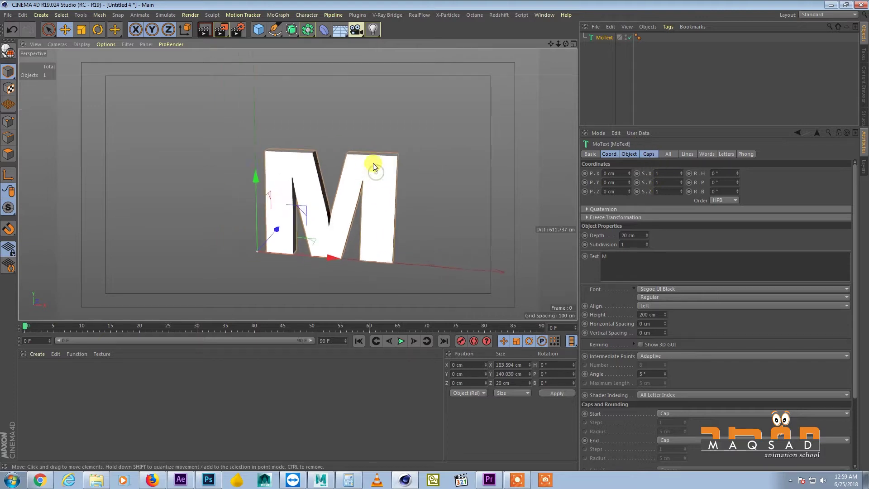
{"action": "right_click_drag", "start_coordinate": [373, 163], "coordinate": [423, 149], "text": "alt"}
{"action": "right_click_drag", "start_coordinate": [182, 87], "coordinate": [72, 53], "text": "alt"}
{"action": "left_click", "coordinate": [81, 44]}
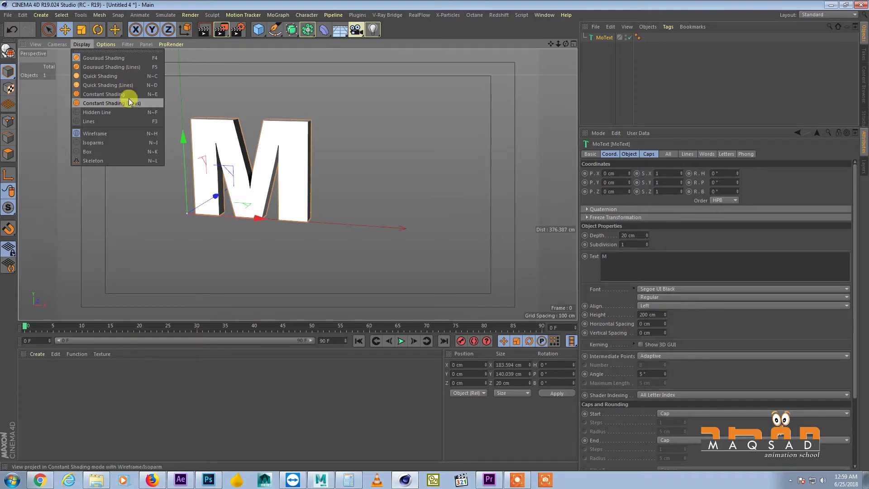
{"action": "left_click", "coordinate": [125, 86]}
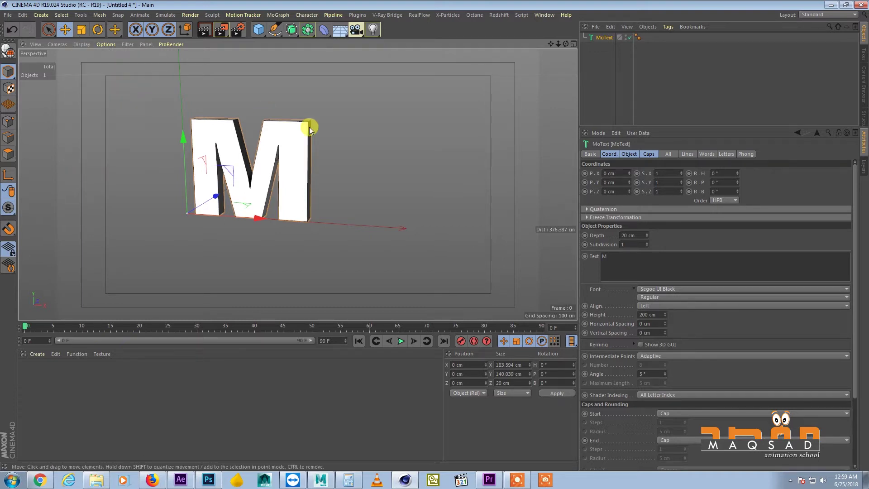
{"action": "right_click_drag", "start_coordinate": [296, 136], "coordinate": [326, 128], "text": "alt"}
{"action": "left_click_drag", "start_coordinate": [323, 125], "coordinate": [322, 139], "text": "alt"}
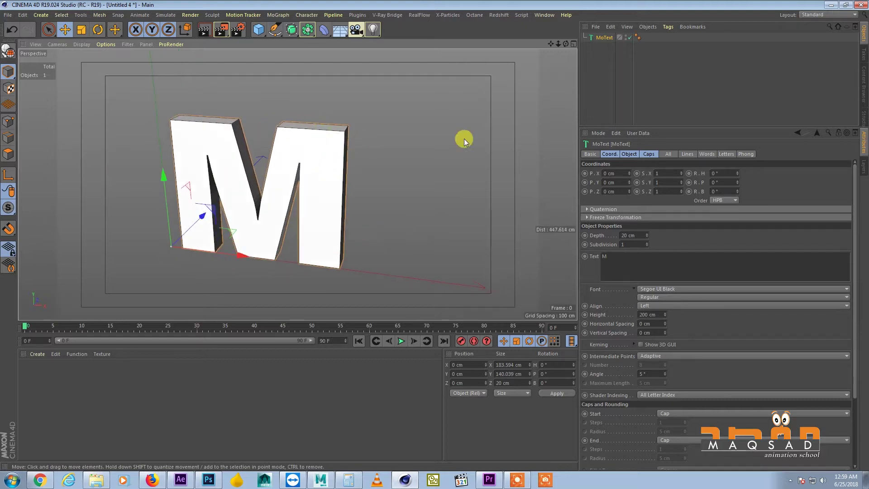
- Set the MoText cap type to Quadrangles and enable the regular grid
{"action": "left_click", "coordinate": [648, 154]}
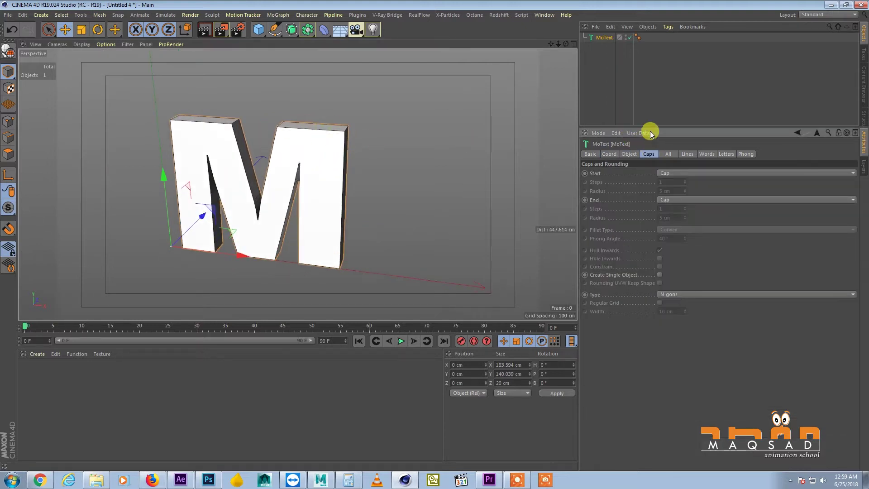
{"action": "left_click", "coordinate": [673, 295]}
{"action": "left_click", "coordinate": [667, 313]}
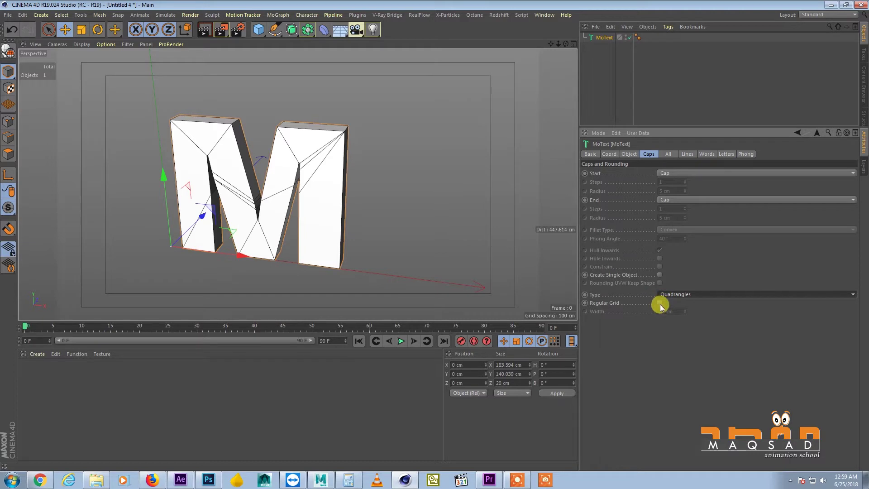
{"action": "left_click", "coordinate": [660, 303]}
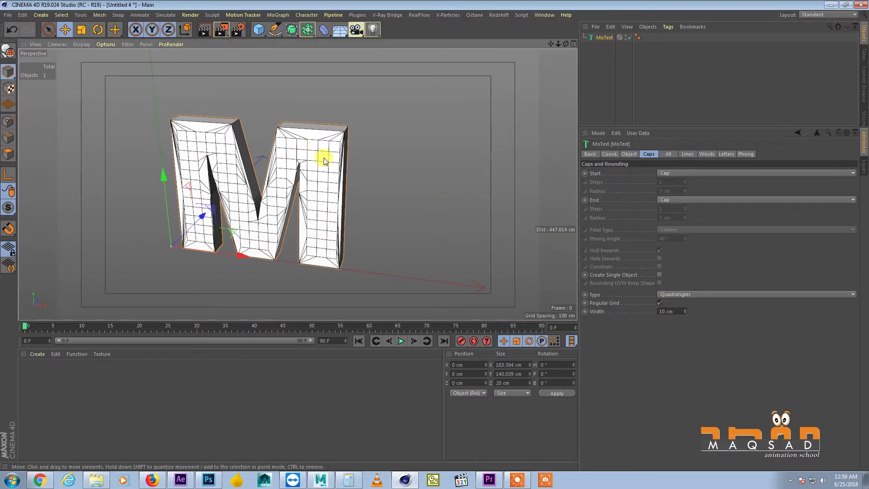
- Set the regular grid width of the MoText caps to 15 cm
{"action": "scroll", "coordinate": [381, 167], "scroll_direction": "up", "scroll_amount": 5}
{"action": "middle_click_drag", "start_coordinate": [377, 167], "coordinate": [371, 143], "text": "alt"}
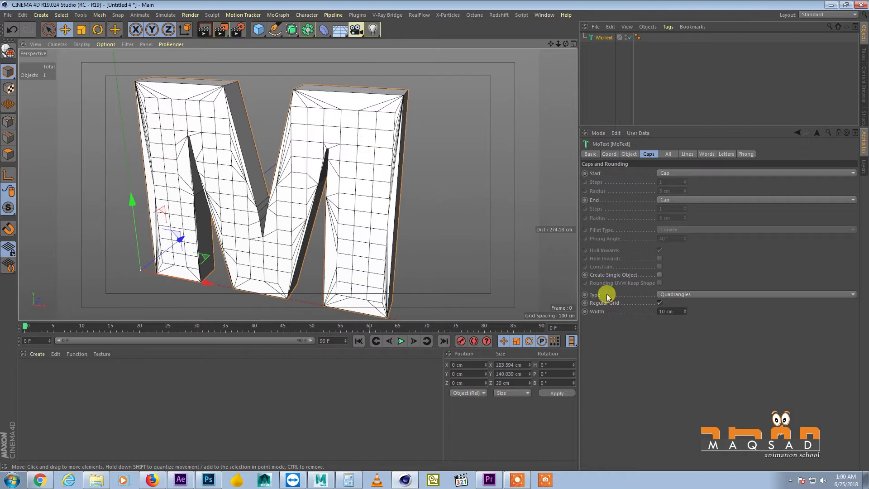
{"action": "left_click", "coordinate": [685, 313]}
{"action": "left_click", "coordinate": [685, 313]}
{"action": "left_click", "coordinate": [685, 313]}
{"action": "left_click", "coordinate": [685, 312]}
{"action": "left_click", "coordinate": [685, 309]}
{"action": "left_click", "coordinate": [686, 309]}
{"action": "left_click", "coordinate": [685, 309]}
{"action": "left_click", "coordinate": [685, 310]}
{"action": "left_click", "coordinate": [684, 310]}
{"action": "left_click", "coordinate": [685, 309]}
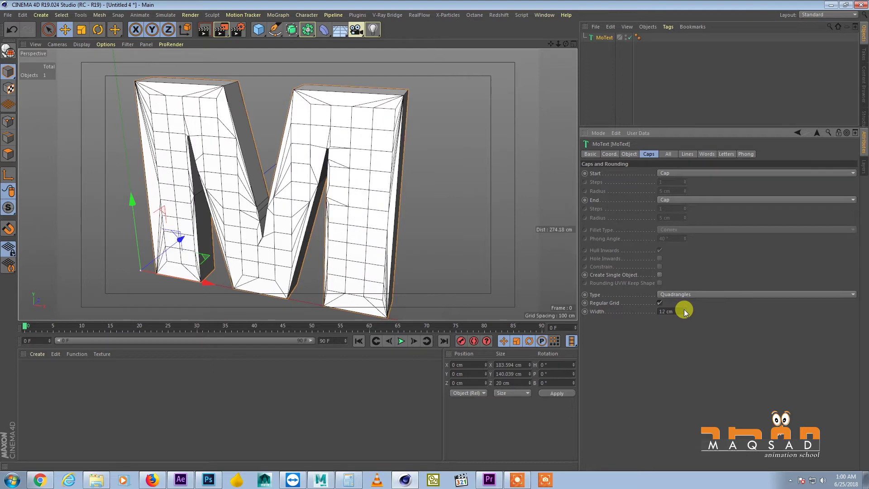
{"action": "left_click", "coordinate": [684, 309]}
{"action": "left_click", "coordinate": [684, 309]}
{"action": "left_click", "coordinate": [684, 310]}
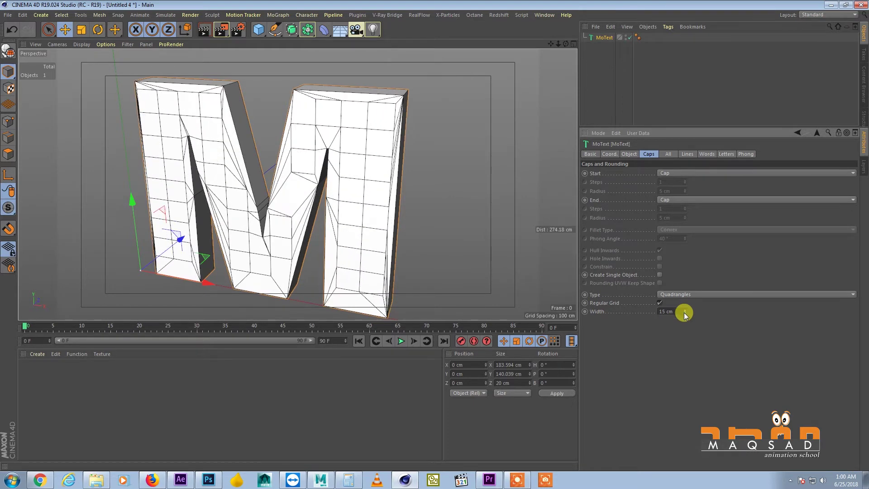
- Set the MoText extrusion's subdivision to 2
{"action": "left_click_drag", "start_coordinate": [389, 175], "coordinate": [442, 188], "text": "alt"}
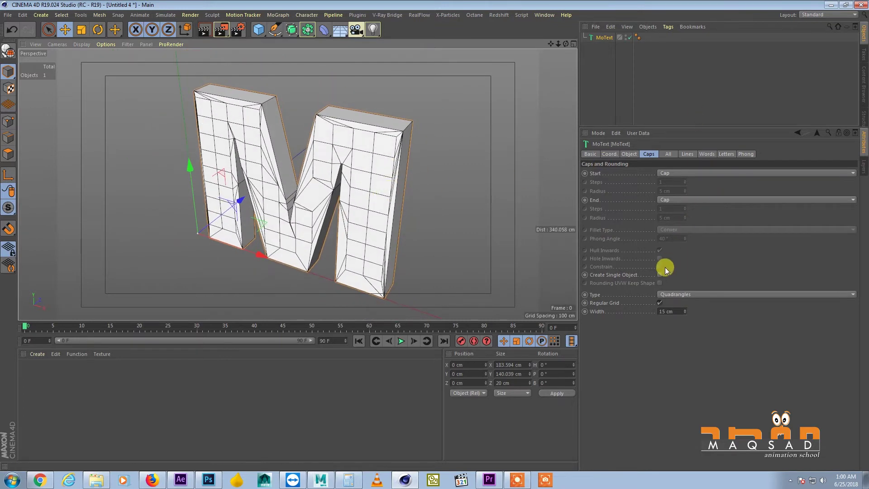
{"action": "left_click", "coordinate": [631, 154]}
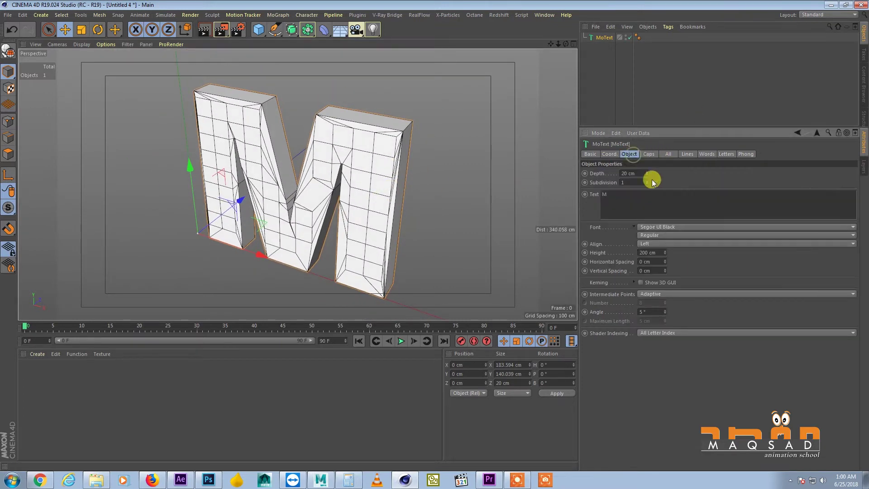
{"action": "left_click", "coordinate": [647, 180]}
{"action": "left_click_drag", "start_coordinate": [463, 143], "coordinate": [536, 175], "text": "alt"}
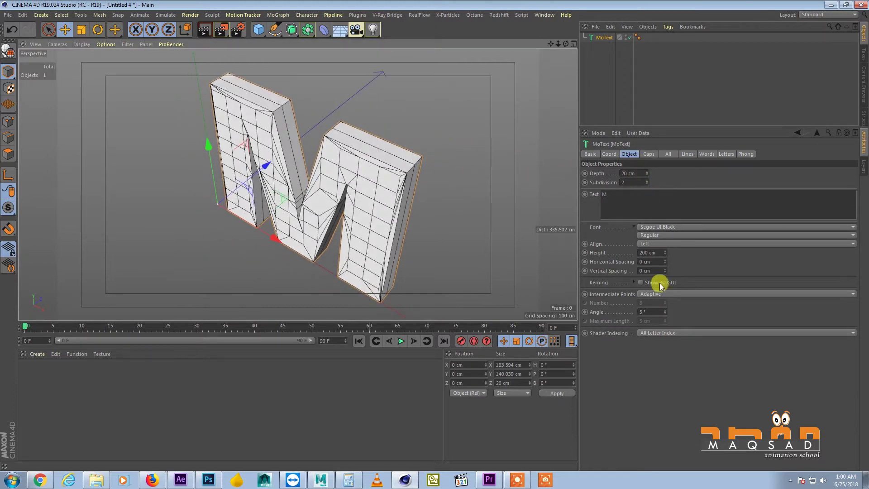
- Set the MoText intermediate points to Natural with a number of 7, and check the mesh on the letter
{"action": "left_click", "coordinate": [664, 295]}
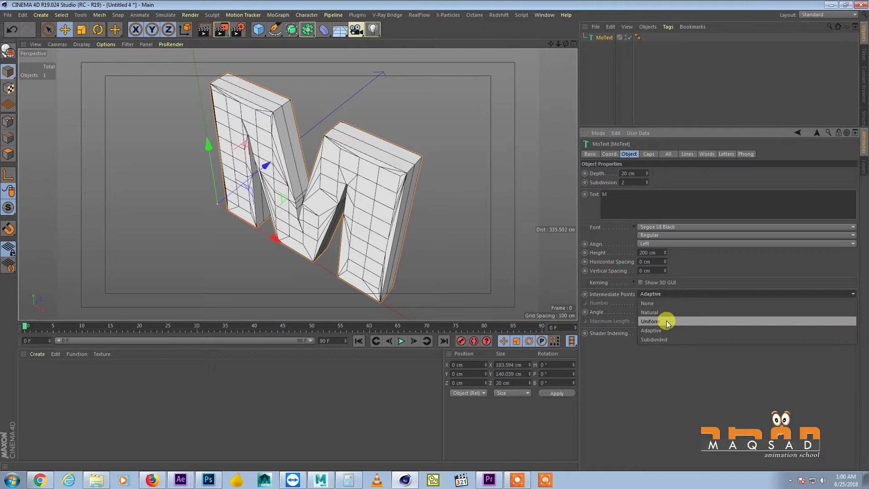
{"action": "left_click", "coordinate": [667, 321]}
{"action": "left_click", "coordinate": [665, 295]}
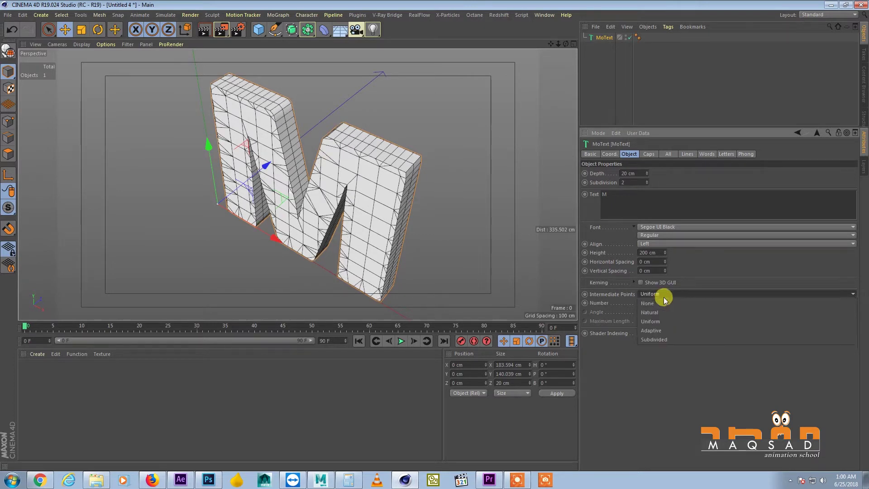
{"action": "left_click", "coordinate": [667, 311]}
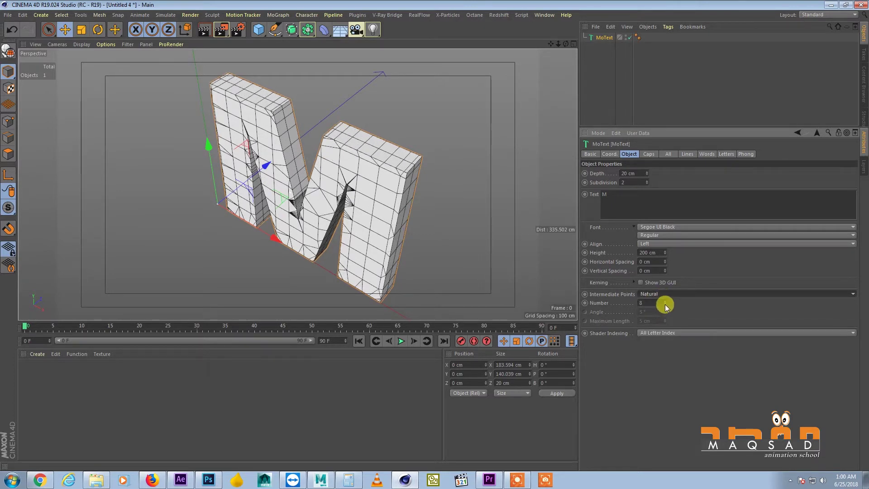
{"action": "left_click", "coordinate": [665, 306]}
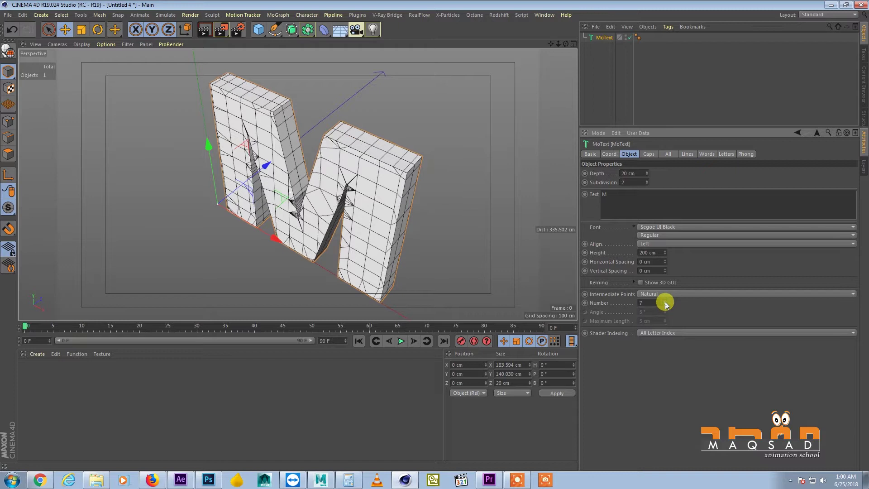
{"action": "left_click_drag", "start_coordinate": [405, 201], "coordinate": [414, 118], "text": "alt"}
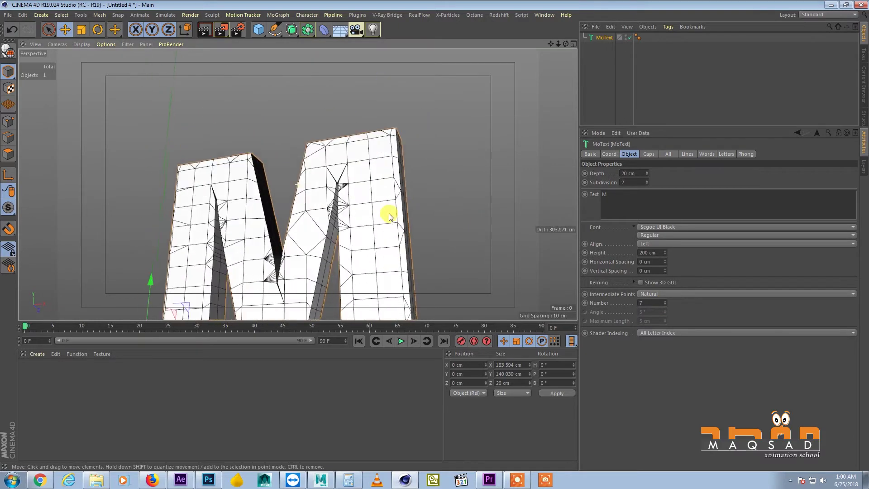
{"action": "middle_click_drag", "start_coordinate": [390, 215], "coordinate": [400, 145], "text": "alt"}
{"action": "left_click_drag", "start_coordinate": [400, 148], "coordinate": [408, 229], "text": "alt"}
{"action": "middle_click_drag", "start_coordinate": [429, 138], "coordinate": [432, 186], "text": "alt"}
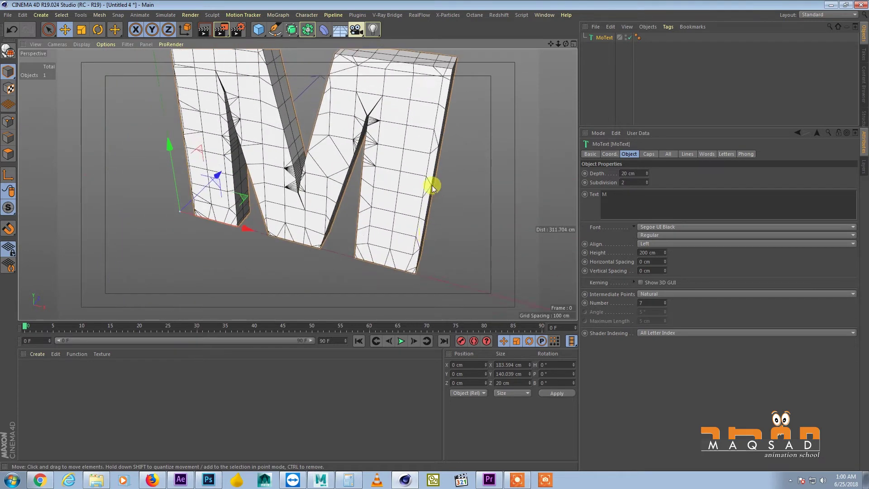
{"action": "scroll", "coordinate": [432, 185], "scroll_direction": "down", "scroll_amount": 4}
- Group the MoText object under a null and rename the null as LowPoly
{"action": "left_click_drag", "start_coordinate": [683, 125], "coordinate": [685, 189]}
{"action": "left_click_drag", "start_coordinate": [435, 140], "coordinate": [407, 159], "text": "alt"}
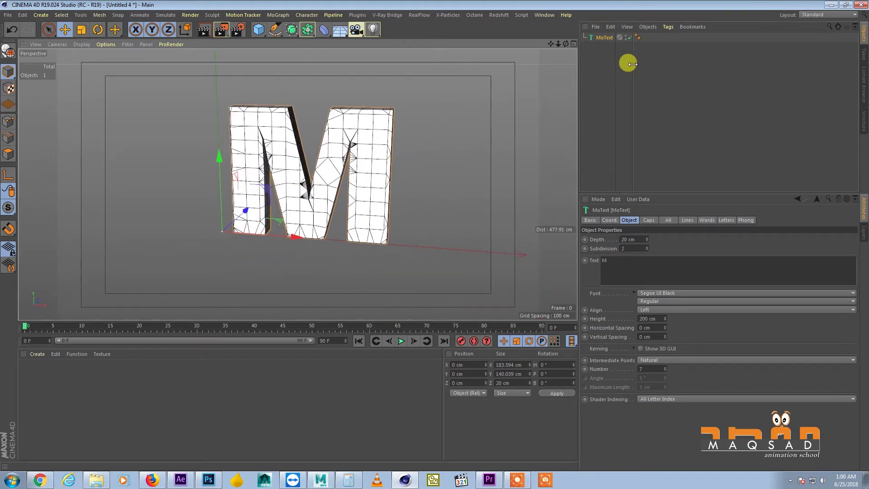
{"action": "left_click_drag", "start_coordinate": [632, 63], "coordinate": [652, 60]}
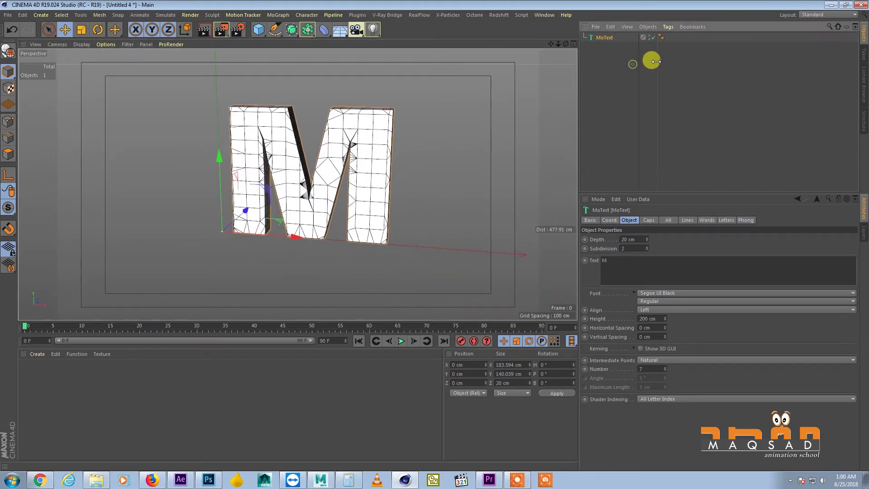
{"action": "left_click", "coordinate": [607, 27]}
{"action": "left_click", "coordinate": [588, 47]}
{"action": "left_click_drag", "start_coordinate": [609, 49], "coordinate": [597, 31]}
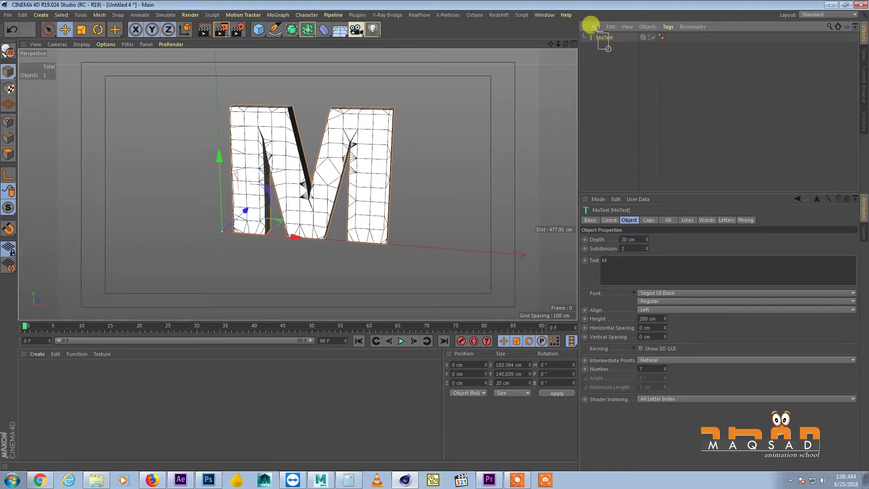
{"action": "key", "text": "alt+g"}
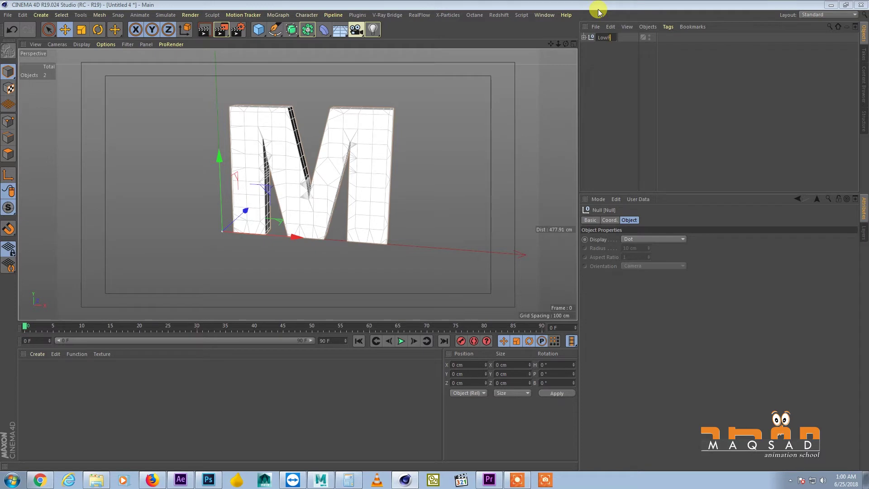
{"action": "key", "text": "Return"}
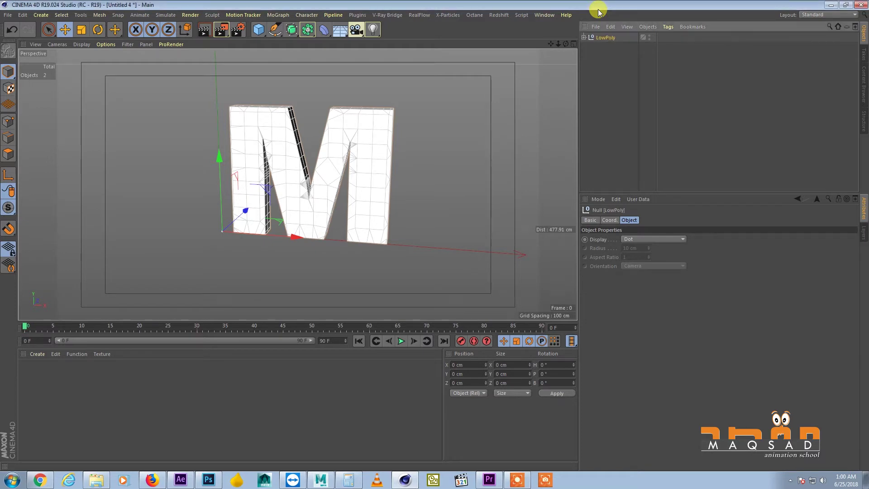
- Duplicate the LowPoly null with its contents and hide the original
{"action": "left_click_drag", "start_coordinate": [661, 75], "coordinate": [684, 75]}
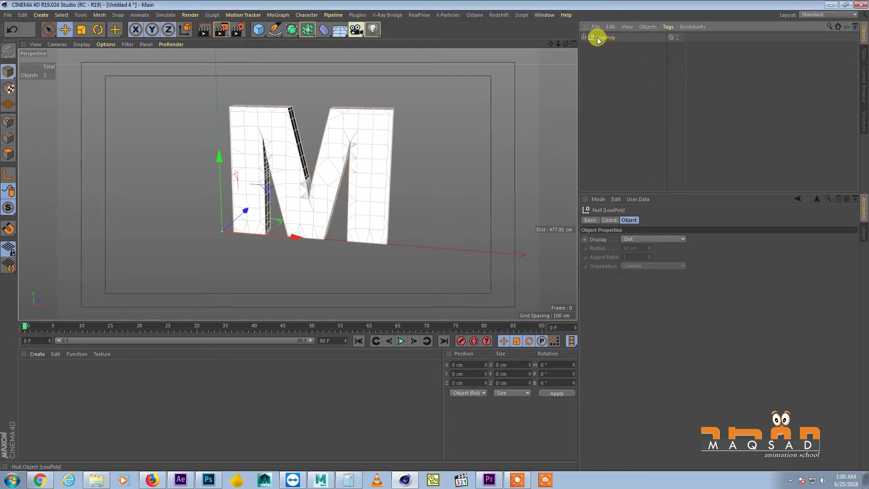
{"action": "left_click_drag", "start_coordinate": [607, 39], "coordinate": [609, 49], "text": "ctrl"}
{"action": "left_click", "coordinate": [607, 38]}
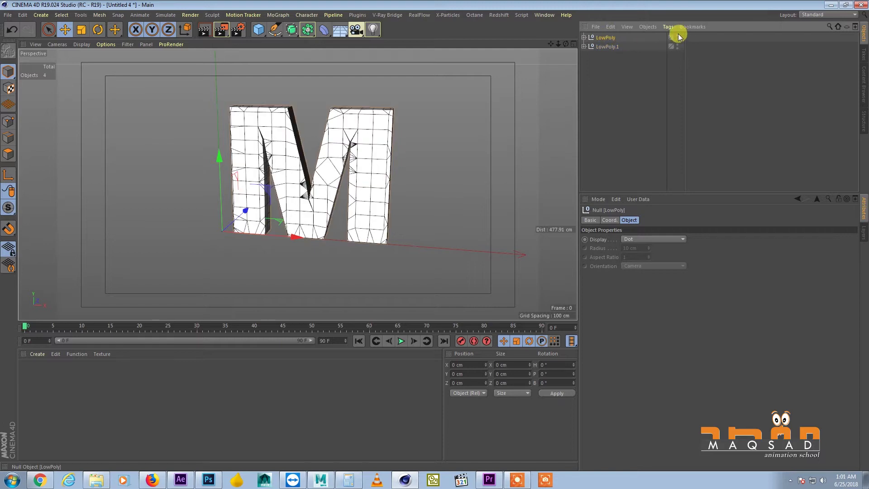
- Rename the visible duplicate null as HighPoly and expand it to reach its MoText
{"action": "left_click", "coordinate": [596, 47]}
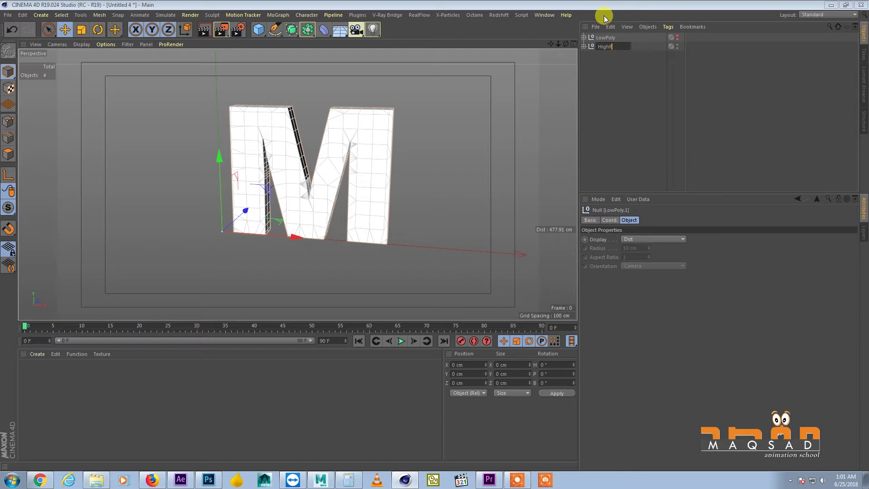
{"action": "key", "text": "Return"}
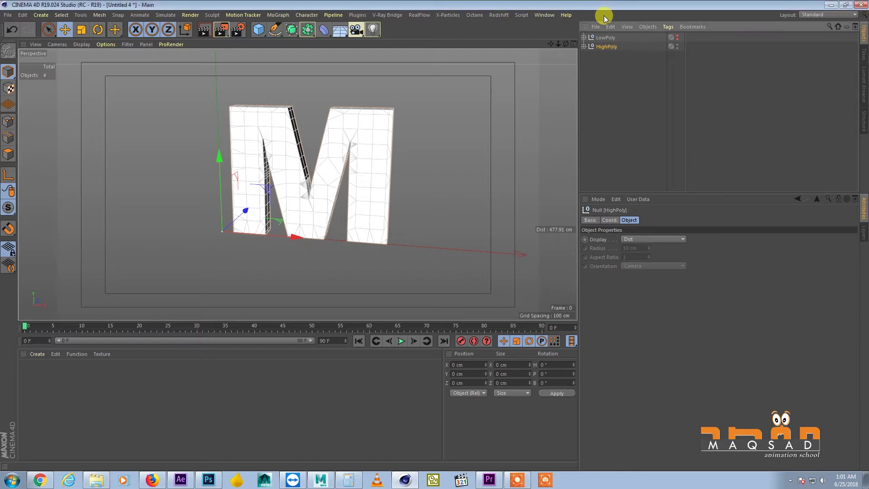
{"action": "left_click", "coordinate": [584, 46]}
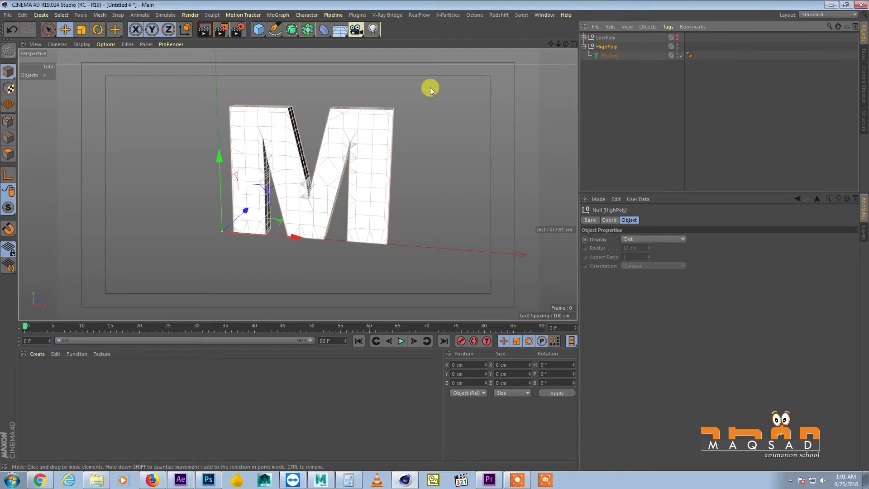
- Refine the cap grid of the HighPoly MoText by setting its regular grid width to 5 cm
{"action": "left_click_drag", "start_coordinate": [352, 115], "coordinate": [384, 100], "text": "alt"}
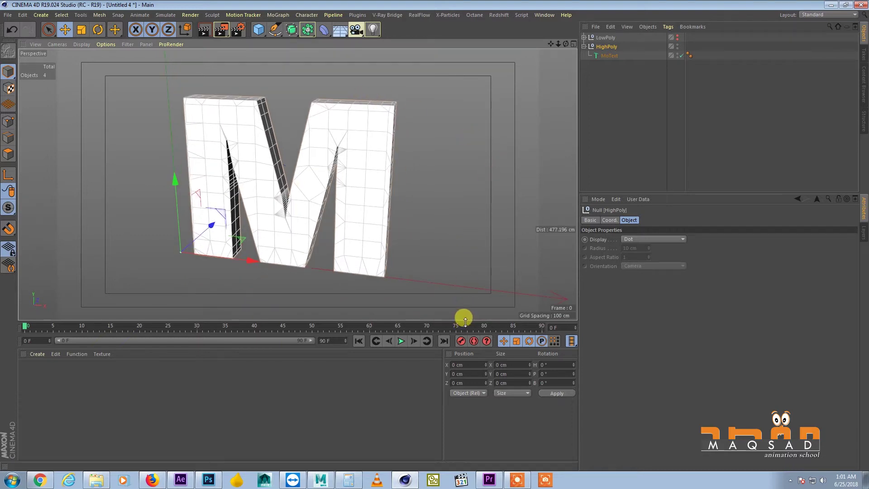
{"action": "left_click", "coordinate": [607, 55]}
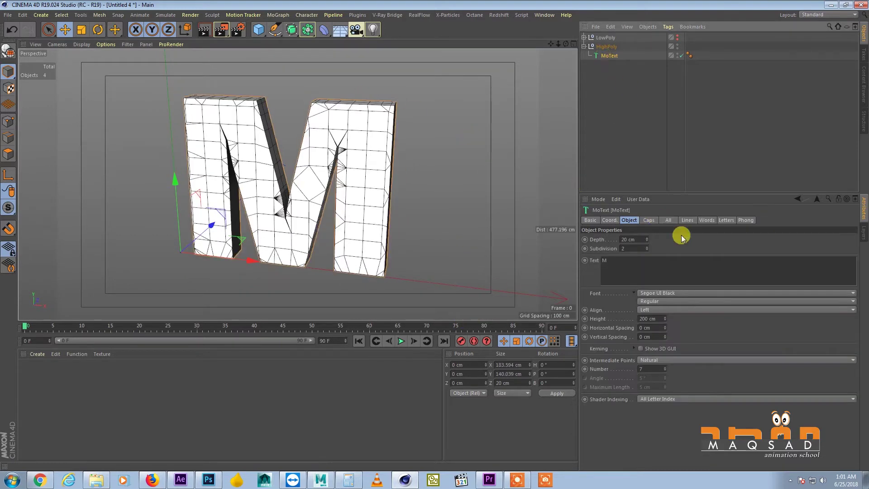
{"action": "left_click", "coordinate": [654, 221]}
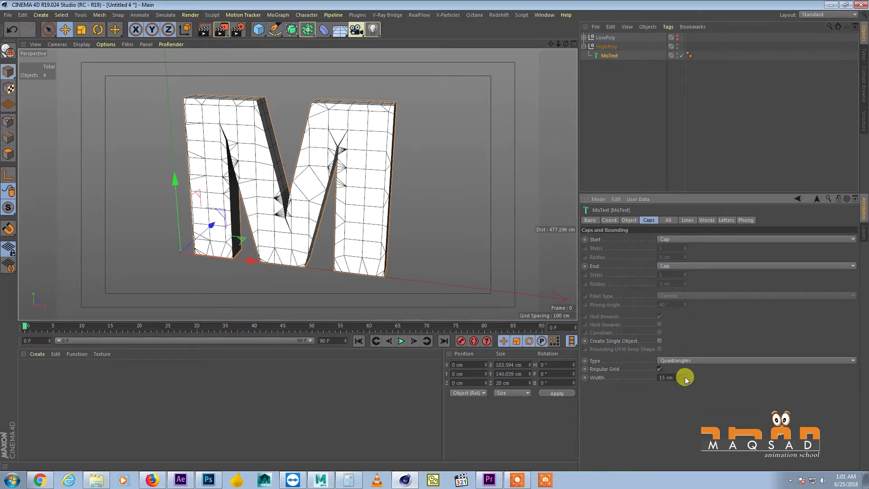
{"action": "left_click_drag", "start_coordinate": [686, 377], "coordinate": [685, 383]}
{"action": "mouse_move", "coordinate": [375, 124]}
{"action": "left_mouse_down", "text": "alt"}
{"action": "mouse_move", "coordinate": [384, 135]}
{"action": "mouse_move", "coordinate": [371, 141]}
{"action": "left_mouse_up", "text": "alt"}
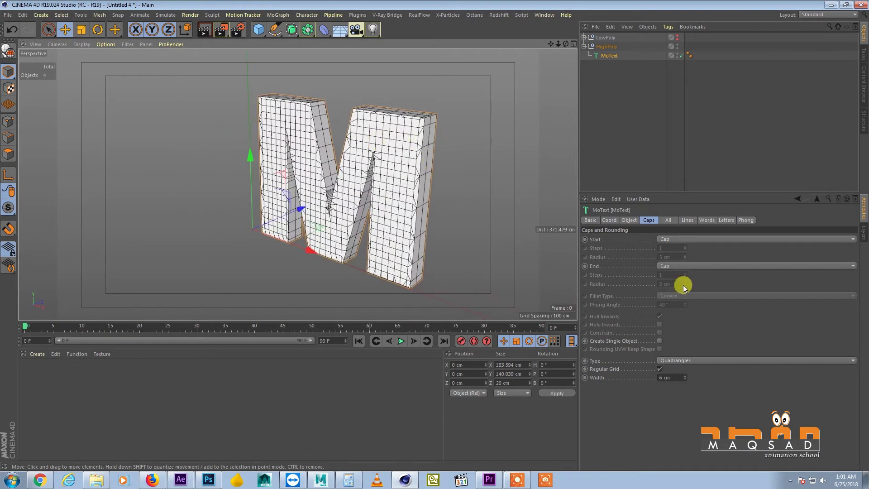
{"action": "left_click", "coordinate": [686, 381]}
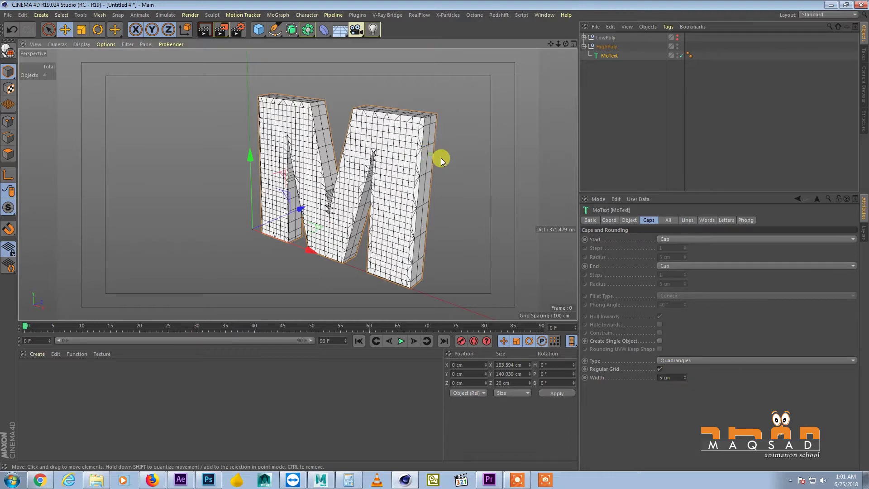
{"action": "left_click_drag", "start_coordinate": [443, 157], "coordinate": [489, 148], "text": "alt"}
- Set the extrusion subdivision of the HighPoly MoText to 3
{"action": "left_click", "coordinate": [630, 220]}
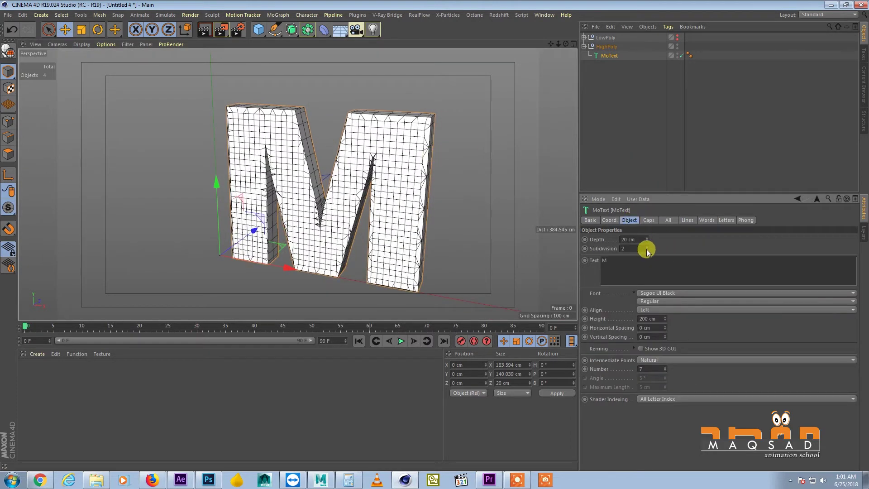
{"action": "left_click_drag", "start_coordinate": [398, 120], "coordinate": [634, 229], "text": "alt"}
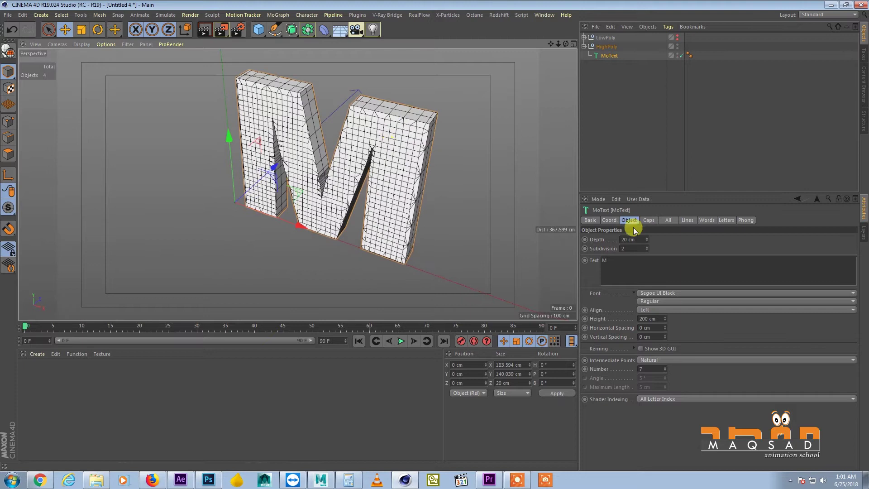
{"action": "left_click", "coordinate": [647, 250]}
{"action": "left_click", "coordinate": [648, 246]}
{"action": "left_click", "coordinate": [648, 247]}
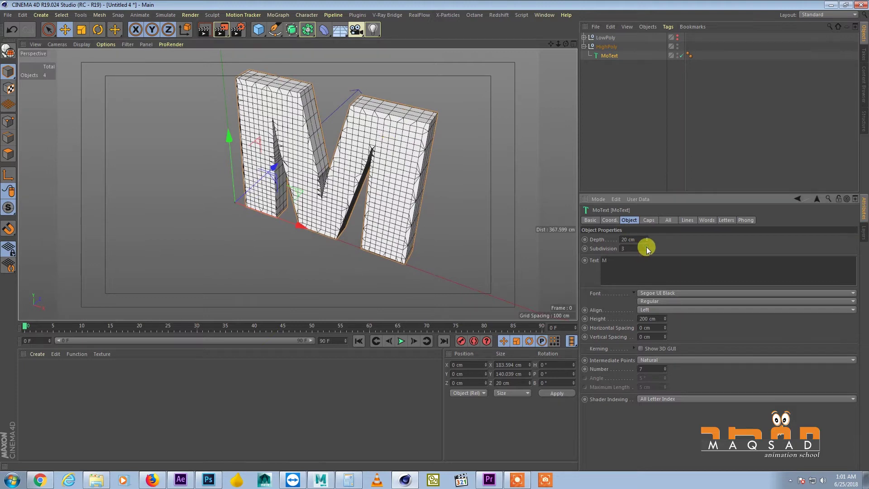
- Set the HighPoly MoText's number of intermediate points to 16 and check the mesh from the front and side
{"action": "left_click", "coordinate": [666, 371]}
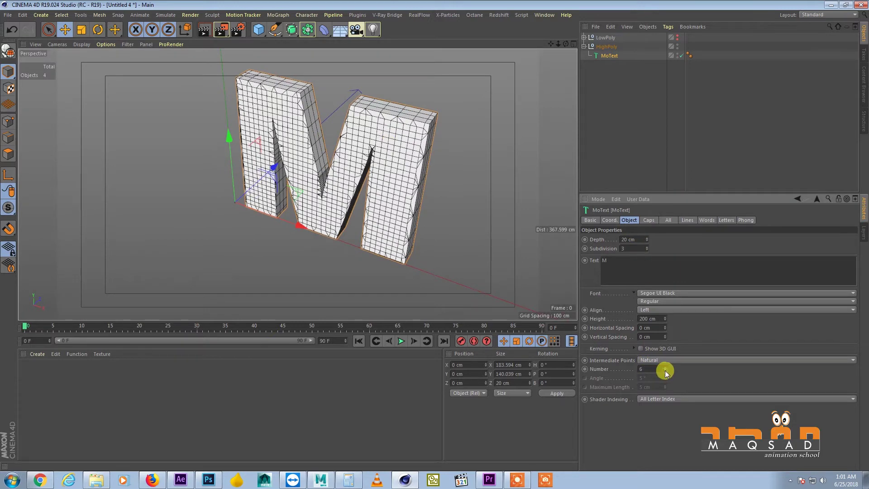
{"action": "left_click", "coordinate": [665, 367]}
{"action": "left_click", "coordinate": [665, 367]}
{"action": "left_click", "coordinate": [665, 367]}
{"action": "left_click", "coordinate": [665, 367]}
{"action": "left_click", "coordinate": [664, 368]}
{"action": "left_click", "coordinate": [664, 367]}
{"action": "left_click", "coordinate": [664, 367]}
{"action": "left_click", "coordinate": [665, 367]}
{"action": "left_click", "coordinate": [665, 368]}
{"action": "left_click", "coordinate": [665, 367]}
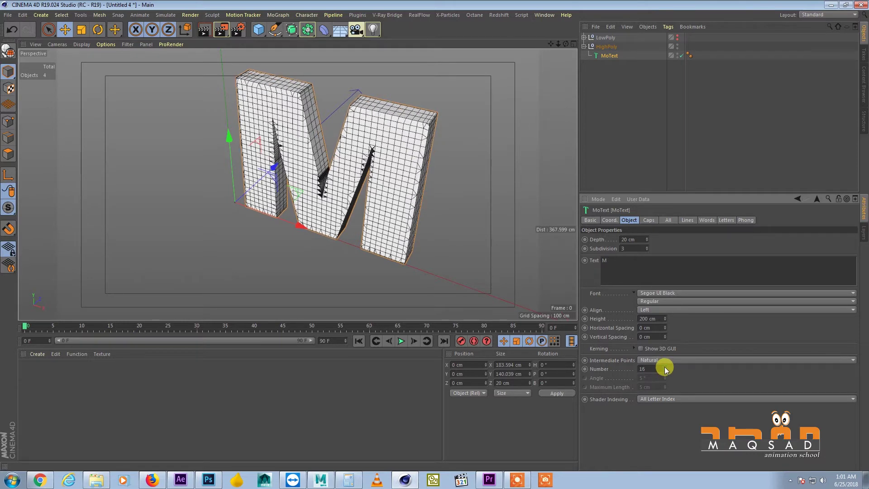
{"action": "middle_click_drag", "start_coordinate": [441, 153], "coordinate": [400, 135], "text": "alt"}
{"action": "left_click_drag", "start_coordinate": [401, 132], "coordinate": [443, 100], "text": "alt"}
{"action": "left_click_drag", "start_coordinate": [370, 131], "coordinate": [407, 107], "text": "alt"}
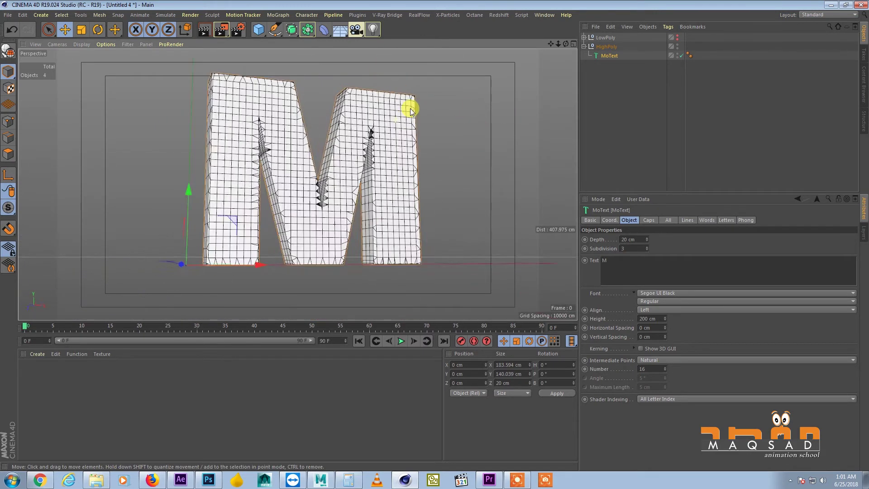
- Raise the HighPoly MoText's number of intermediate points several steps further and increase its extrusion subdivision for a denser mesh
{"action": "left_click", "coordinate": [666, 368]}
{"action": "left_click", "coordinate": [666, 368]}
{"action": "left_click", "coordinate": [665, 368]}
{"action": "left_click", "coordinate": [665, 367]}
{"action": "left_click", "coordinate": [665, 367]}
{"action": "left_click", "coordinate": [666, 368]}
{"action": "left_click", "coordinate": [665, 368]}
{"action": "left_click", "coordinate": [665, 368]}
{"action": "left_click", "coordinate": [665, 368]}
{"action": "left_click", "coordinate": [665, 368]}
{"action": "left_click_drag", "start_coordinate": [469, 165], "coordinate": [382, 159], "text": "alt"}
{"action": "left_click", "coordinate": [647, 247]}
{"action": "left_click_drag", "start_coordinate": [447, 126], "coordinate": [437, 130], "text": "alt"}
- Collapse the HighPoly null, hide it in the viewport and make the LowPoly null visible again
{"action": "left_click", "coordinate": [584, 46]}
{"action": "left_click", "coordinate": [605, 47]}
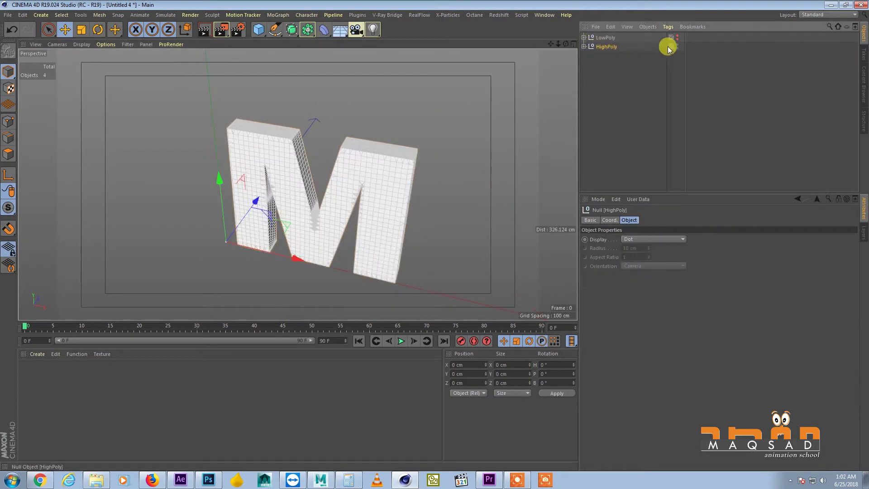
{"action": "left_click", "coordinate": [677, 45]}
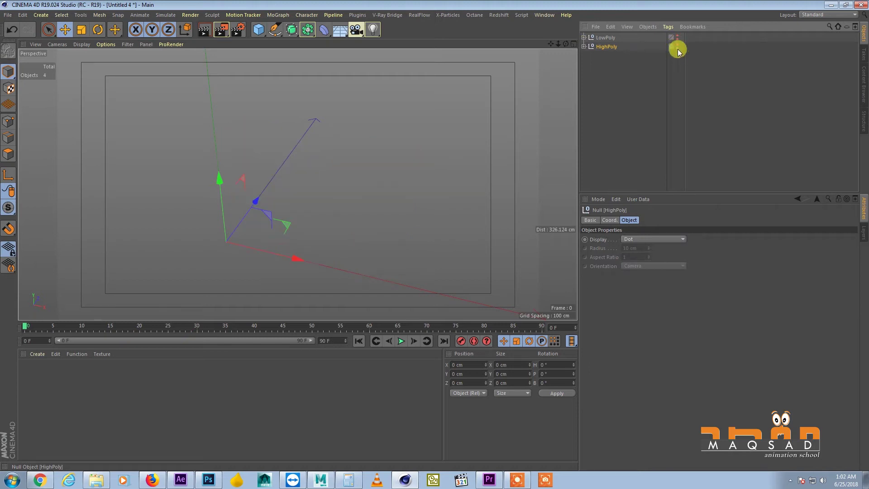
{"action": "left_click", "coordinate": [678, 39]}
{"action": "left_click_drag", "start_coordinate": [382, 103], "coordinate": [402, 149], "text": "alt"}
- Convert the LowPoly MoText to editable geometry and select it together with all its children
{"action": "left_click", "coordinate": [583, 37]}
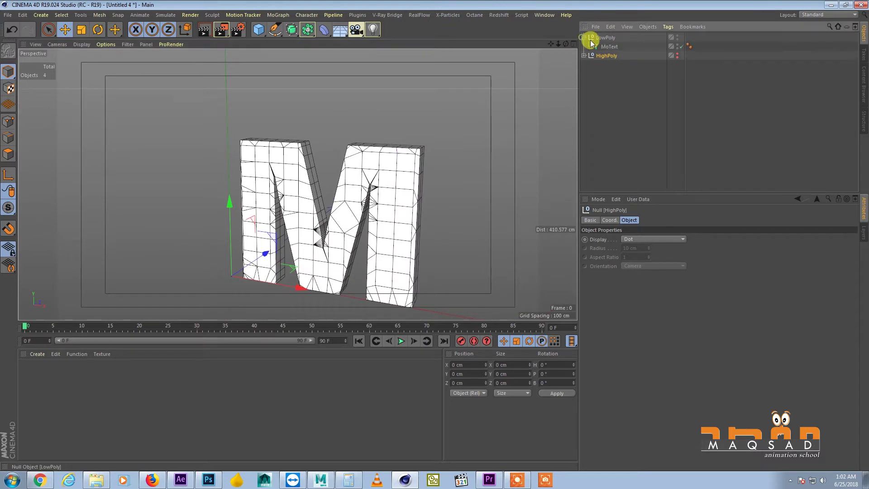
{"action": "left_click", "coordinate": [609, 46]}
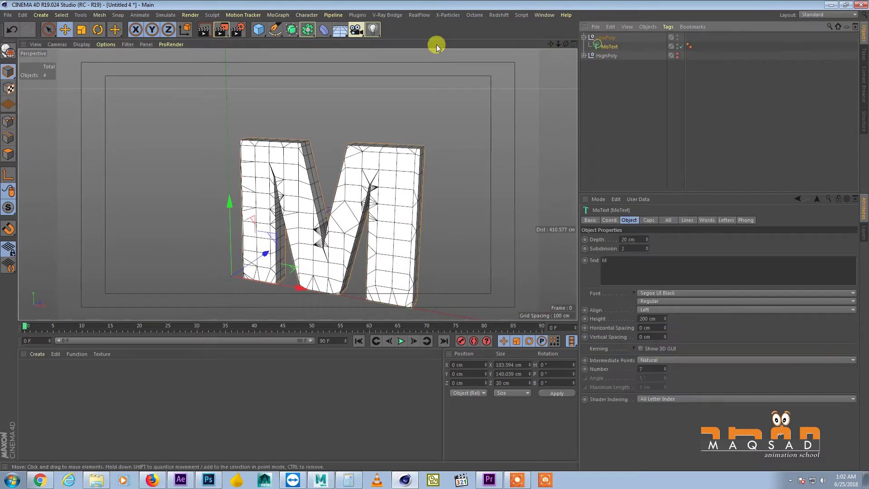
{"action": "left_click", "coordinate": [7, 53]}
{"action": "left_click", "coordinate": [589, 46]}
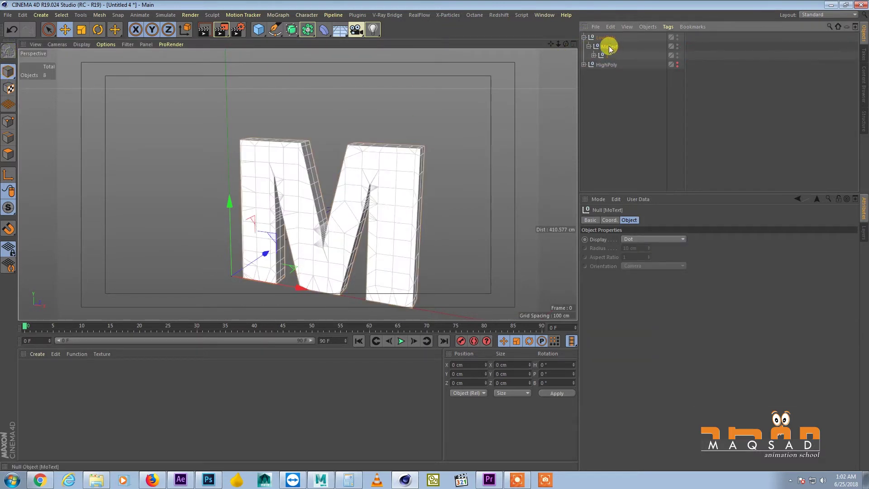
{"action": "left_click", "coordinate": [594, 55]}
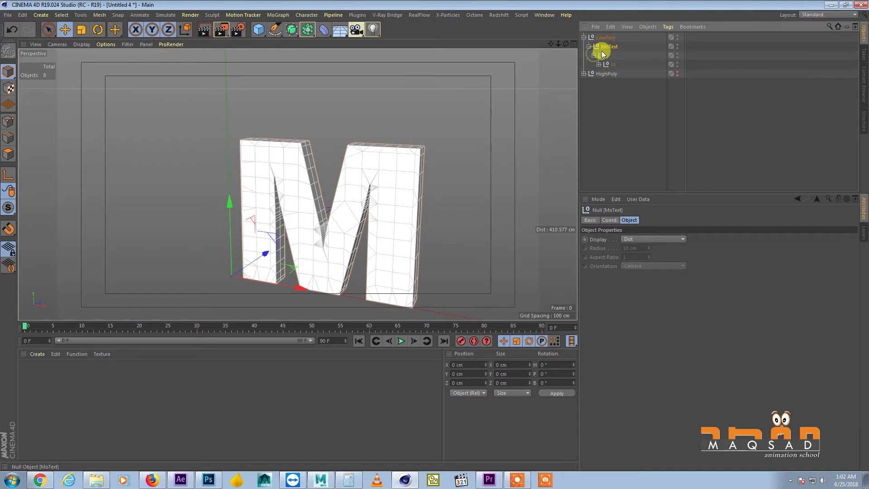
{"action": "middle_click", "coordinate": [602, 47]}
{"action": "left_click_drag", "start_coordinate": [412, 121], "coordinate": [402, 131], "text": "alt"}
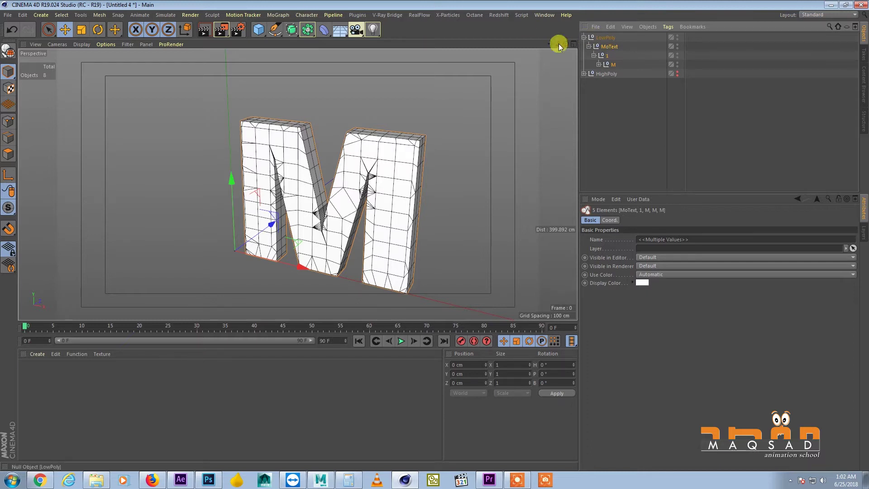
- Add a Connect object inside the LowPoly null and make the converted MoText hierarchy its child
{"action": "left_click_drag", "start_coordinate": [291, 33], "coordinate": [356, 30]}
{"action": "left_click", "coordinate": [351, 34]}
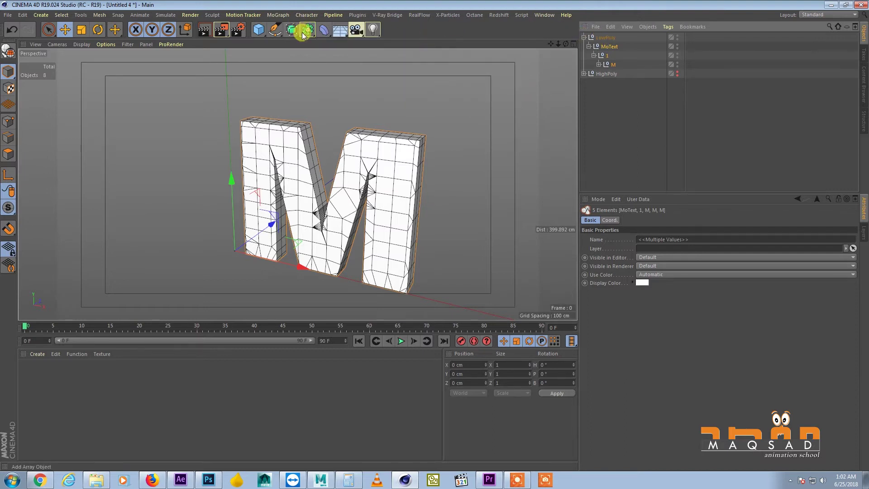
{"action": "left_click", "coordinate": [307, 33]}
{"action": "left_click", "coordinate": [414, 58]}
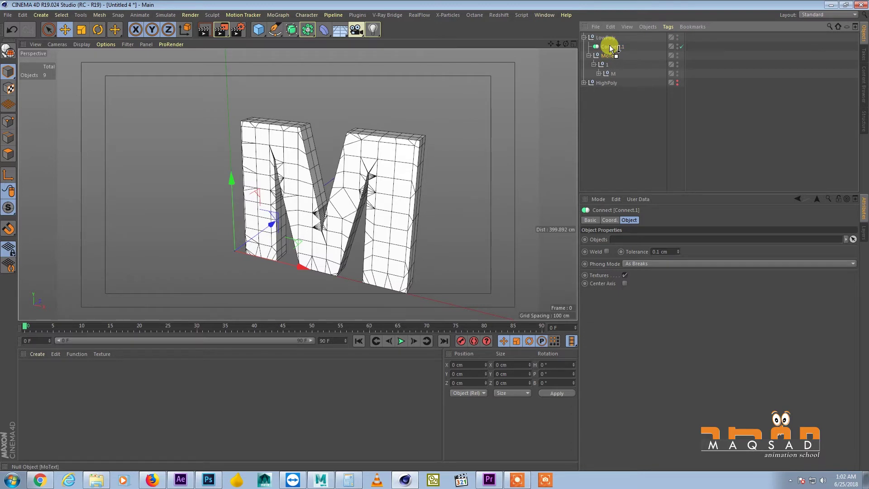
{"action": "left_click_drag", "start_coordinate": [612, 48], "coordinate": [611, 48]}
{"action": "left_click", "coordinate": [611, 46]}
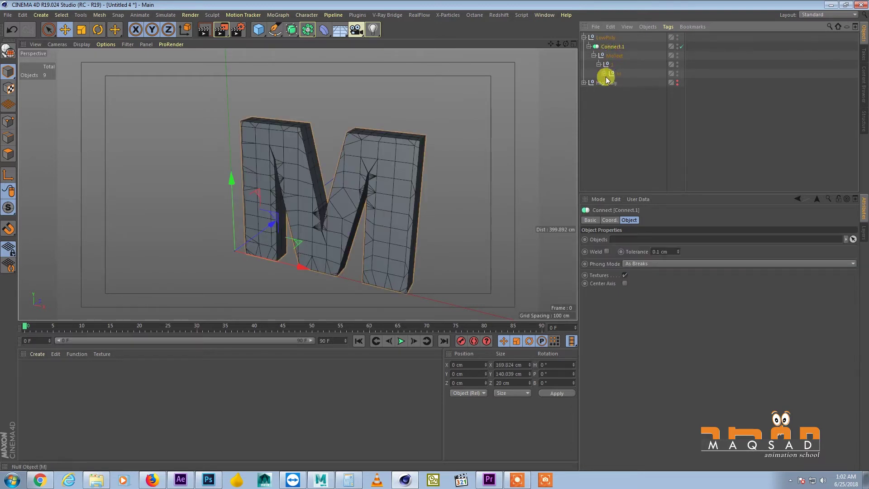
- Turn on Weld for the Connect object and convert it to a single editable polygon object
{"action": "left_click", "coordinate": [607, 252]}
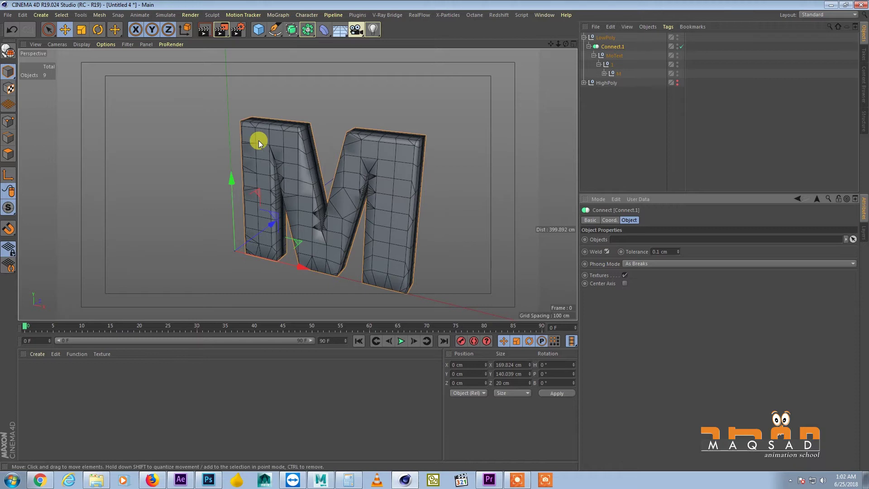
{"action": "left_click", "coordinate": [7, 52]}
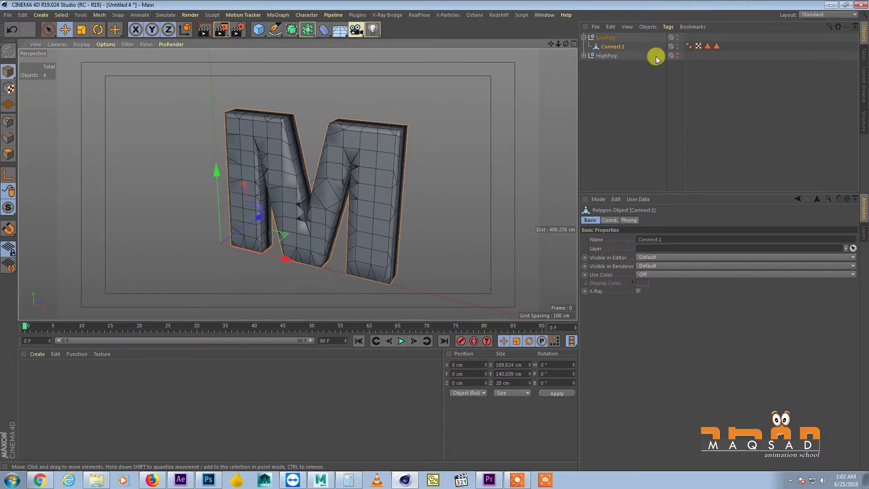
- Delete the two polygon selection tags and the Phong tag from the connected letter M
{"action": "left_click_drag", "start_coordinate": [725, 47], "coordinate": [705, 44]}
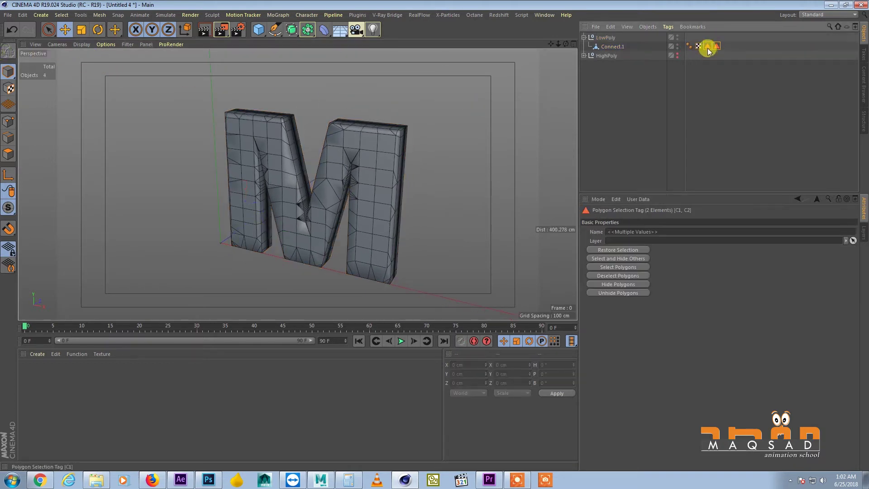
{"action": "key", "text": "Delete"}
{"action": "left_click", "coordinate": [689, 47]}
{"action": "key", "text": "Delete"}
{"action": "middle_click", "coordinate": [204, 115]}
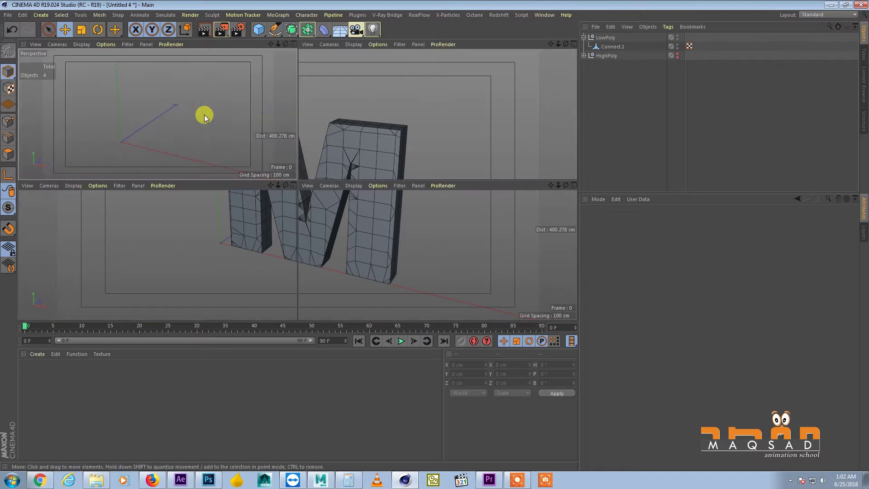
{"action": "middle_click", "coordinate": [236, 102]}
- Add a Plane primitive under the letter M as a floor, keeping it at the origin
{"action": "left_click_drag", "start_coordinate": [298, 126], "coordinate": [286, 122], "text": "alt"}
{"action": "middle_click_drag", "start_coordinate": [326, 162], "coordinate": [322, 135], "text": "alt"}
{"action": "left_click_drag", "start_coordinate": [284, 149], "coordinate": [424, 36], "text": "alt"}
{"action": "left_click", "coordinate": [333, 153]}
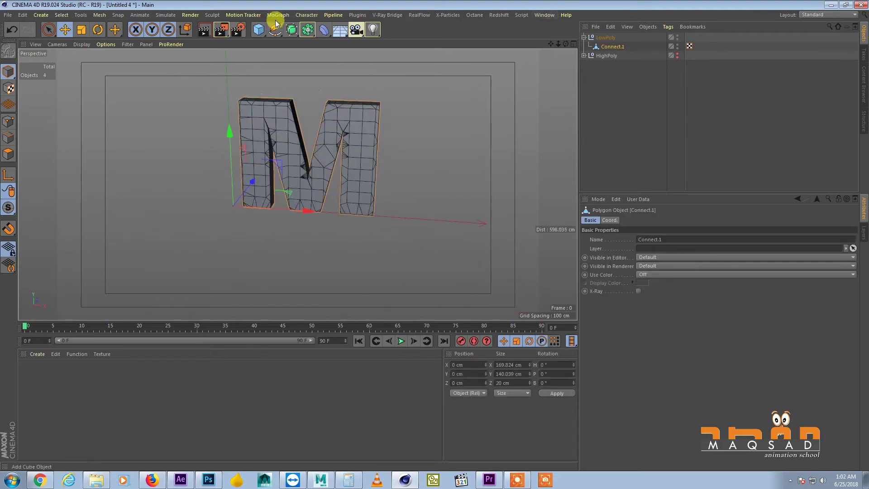
{"action": "left_click_drag", "start_coordinate": [259, 113], "coordinate": [235, 91], "text": "alt"}
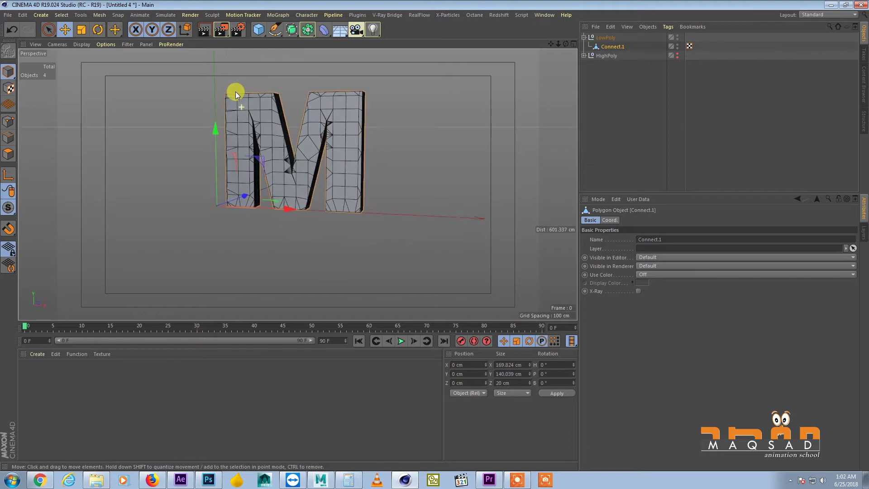
{"action": "left_click", "coordinate": [261, 29]}
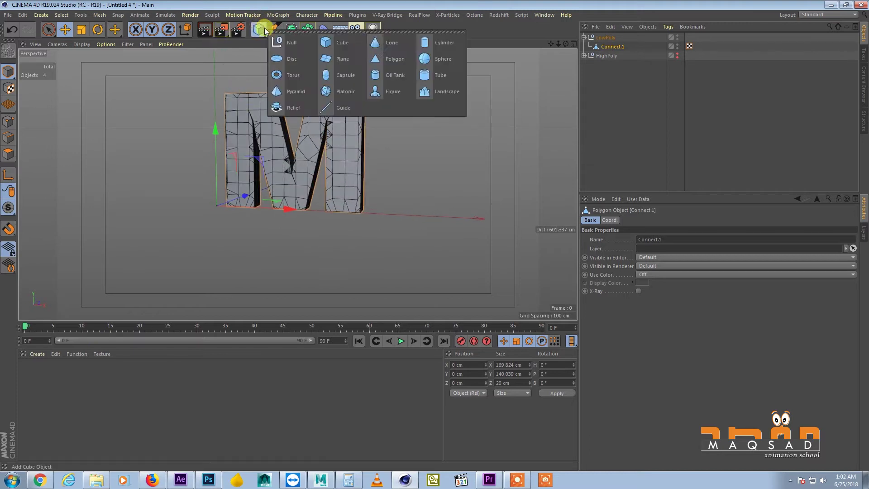
{"action": "left_click", "coordinate": [343, 59]}
{"action": "left_click_drag", "start_coordinate": [334, 180], "coordinate": [345, 214], "text": "alt"}
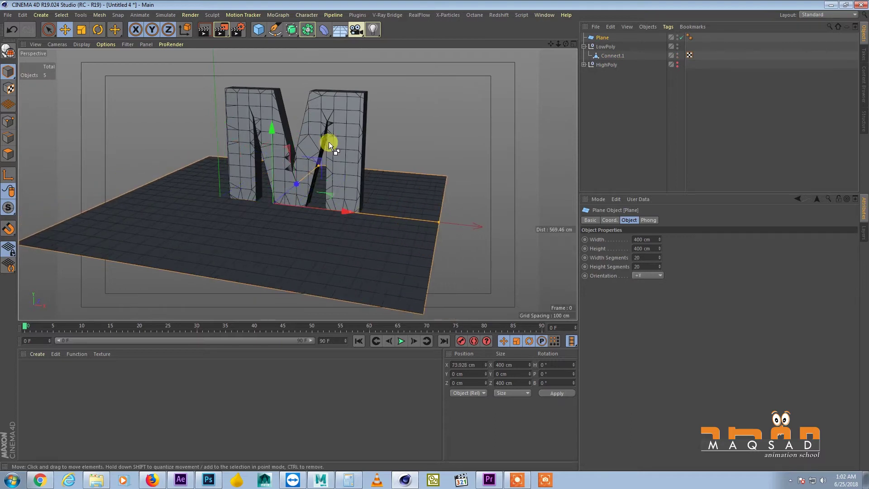
{"action": "key", "text": "ctrl+z"}
- Scale the floor plane up along Z and X to about 697 cm wide and 894 cm deep
{"action": "left_click", "coordinate": [342, 116]}
{"action": "left_click_drag", "start_coordinate": [345, 120], "coordinate": [365, 151], "text": "alt"}
{"action": "left_click_drag", "start_coordinate": [297, 269], "coordinate": [276, 258], "text": "alt"}
{"action": "left_click", "coordinate": [276, 262]}
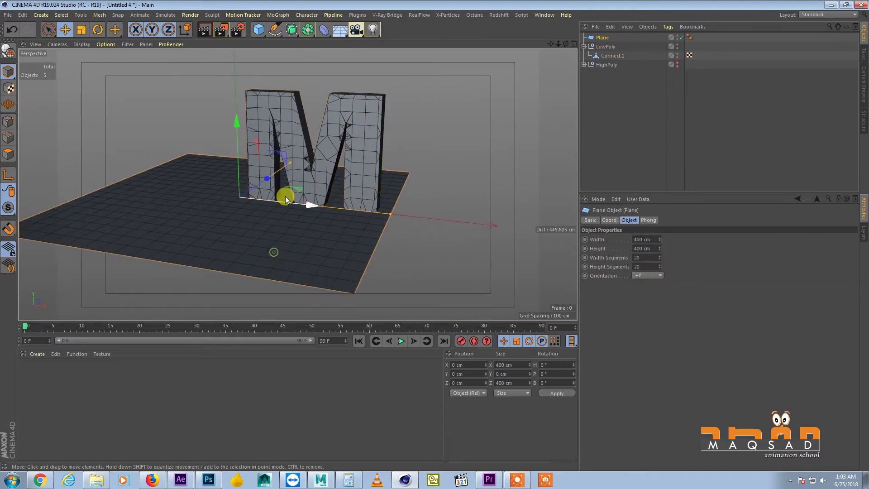
{"action": "key", "text": "t"}
{"action": "left_click_drag", "start_coordinate": [301, 161], "coordinate": [330, 134]}
{"action": "left_click_drag", "start_coordinate": [317, 208], "coordinate": [529, 238]}
- Reduce the floor plane's width segments and height segments to 1
{"action": "left_click", "coordinate": [600, 40]}
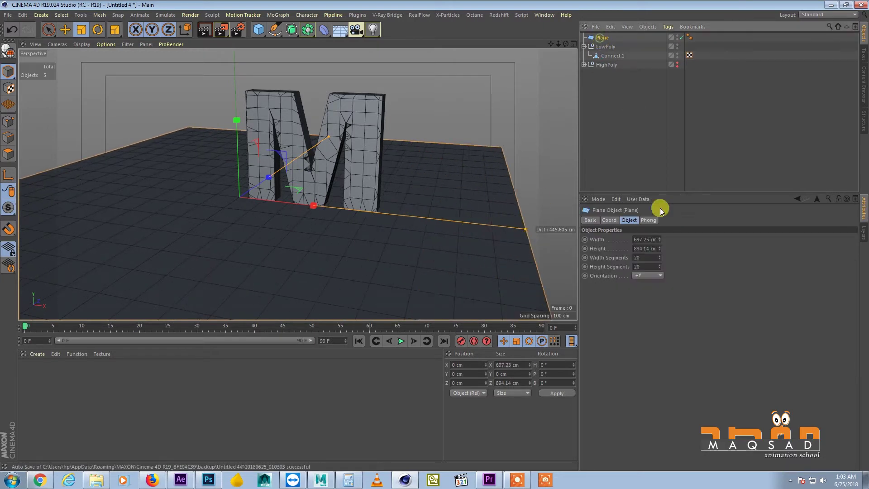
{"action": "left_click_drag", "start_coordinate": [659, 258], "coordinate": [661, 293]}
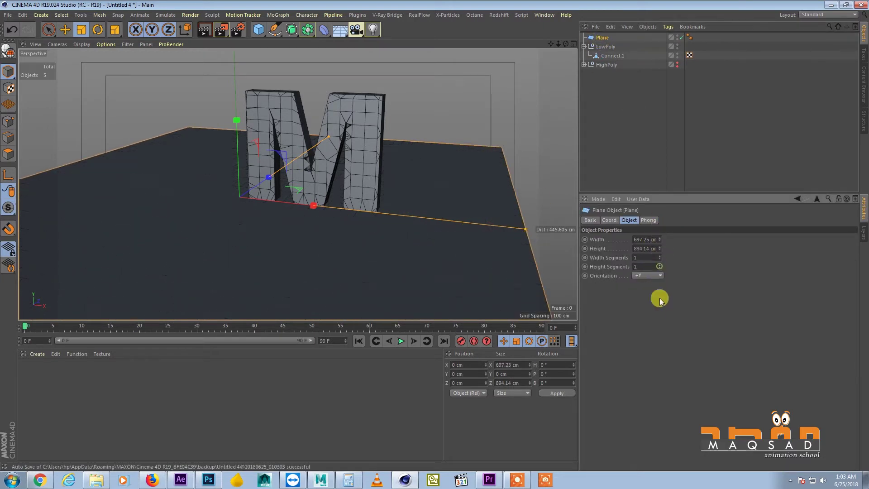
- Delete the floor plane from the scene
{"action": "right_click_drag", "start_coordinate": [370, 158], "coordinate": [338, 151], "text": "alt"}
{"action": "middle_click_drag", "start_coordinate": [345, 151], "coordinate": [348, 130], "text": "alt"}
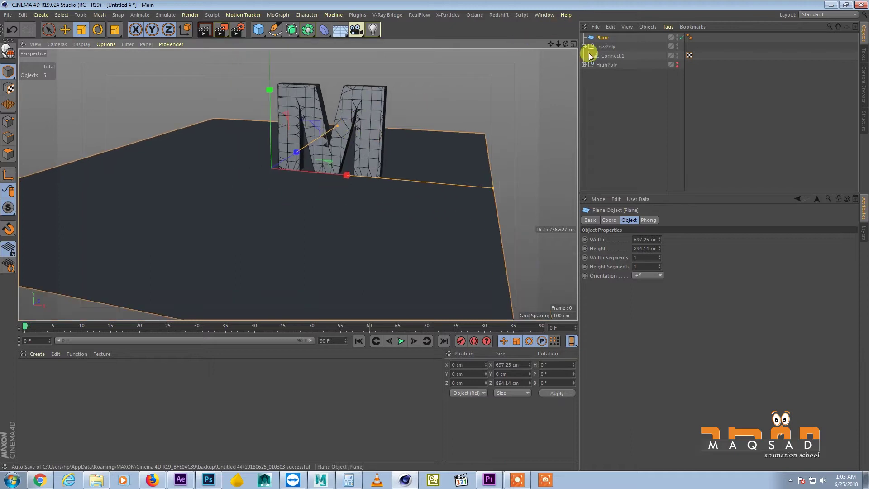
{"action": "left_click", "coordinate": [597, 37]}
{"action": "key", "text": "Delete"}
- Add a Cube primitive as the floor, flatten and widen it to about 940 × 9 × 1211 cm, and make it editable
{"action": "left_click_drag", "start_coordinate": [260, 31], "coordinate": [316, 37]}
{"action": "left_click_drag", "start_coordinate": [272, 116], "coordinate": [557, 161]}
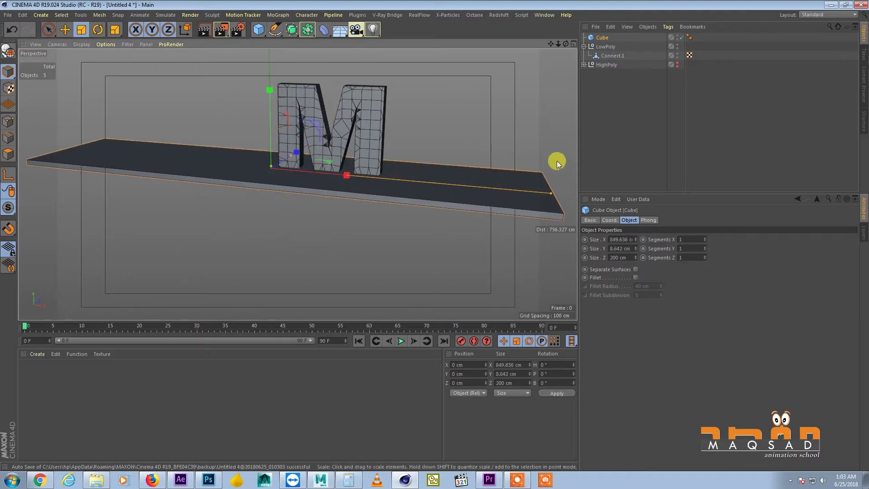
{"action": "left_click_drag", "start_coordinate": [311, 142], "coordinate": [550, 221]}
{"action": "left_click", "coordinate": [8, 50]}
- Move the axis of the connected letter M to the centre of all its points
{"action": "left_click_drag", "start_coordinate": [378, 140], "coordinate": [270, 93], "text": "alt"}
{"action": "left_click", "coordinate": [324, 113]}
{"action": "key", "text": "e"}
{"action": "left_click", "coordinate": [99, 15]}
{"action": "mouse_move", "coordinate": [134, 74]}
{"action": "mouse_move", "coordinate": [130, 99]}
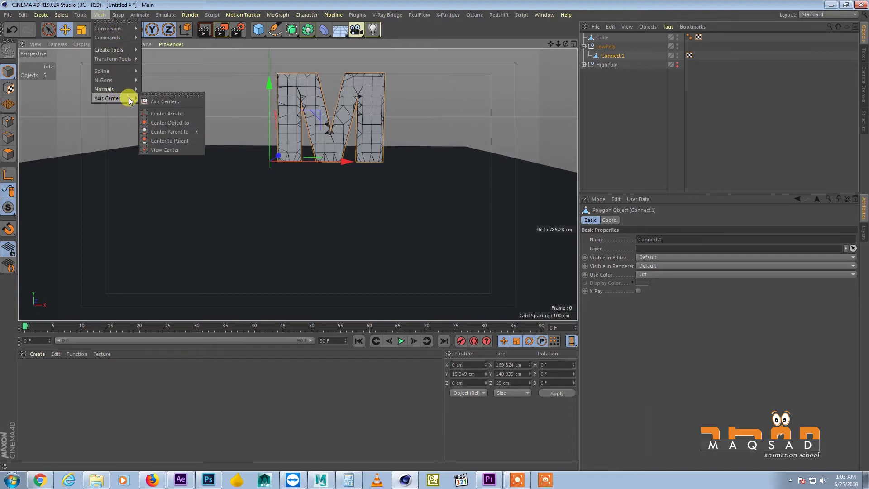
{"action": "left_click", "coordinate": [164, 101]}
{"action": "left_click", "coordinate": [175, 161]}
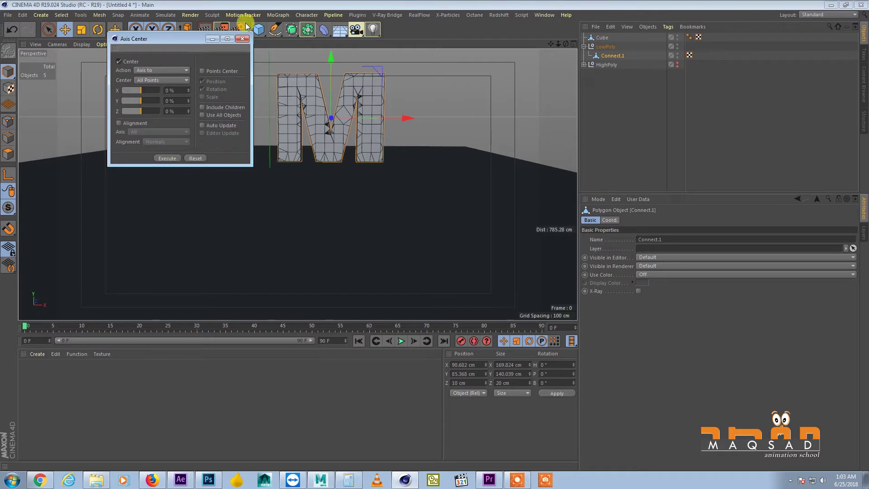
{"action": "left_click", "coordinate": [243, 38]}
- Move the letter M to about 34 cm in X and raise it to about 105 cm in Y above the floor
{"action": "left_click_drag", "start_coordinate": [392, 116], "coordinate": [354, 115]}
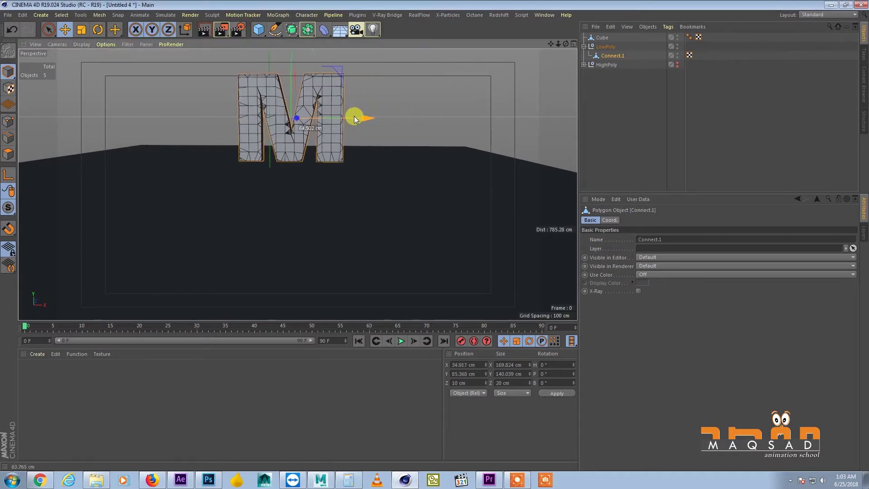
{"action": "middle_click_drag", "start_coordinate": [291, 119], "coordinate": [307, 146], "text": "alt"}
{"action": "left_click_drag", "start_coordinate": [304, 95], "coordinate": [324, 104]}
{"action": "left_click_drag", "start_coordinate": [303, 77], "coordinate": [419, 102]}
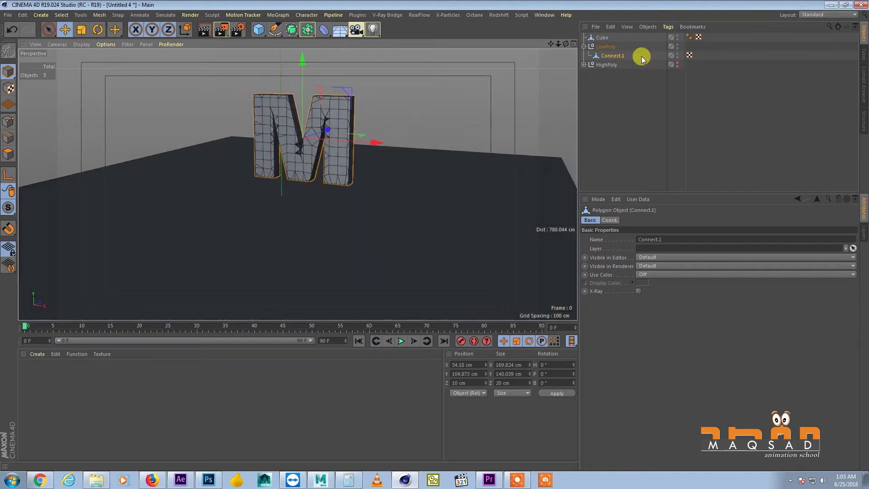
- Rename the connected letter M object inside the LowPoly group to SoftBody
{"action": "right_click", "coordinate": [615, 58]}
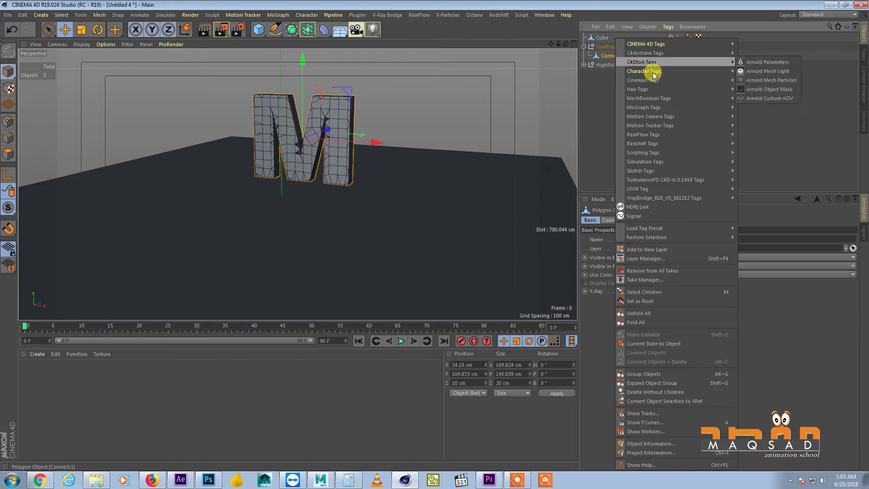
{"action": "double_click", "coordinate": [607, 52]}
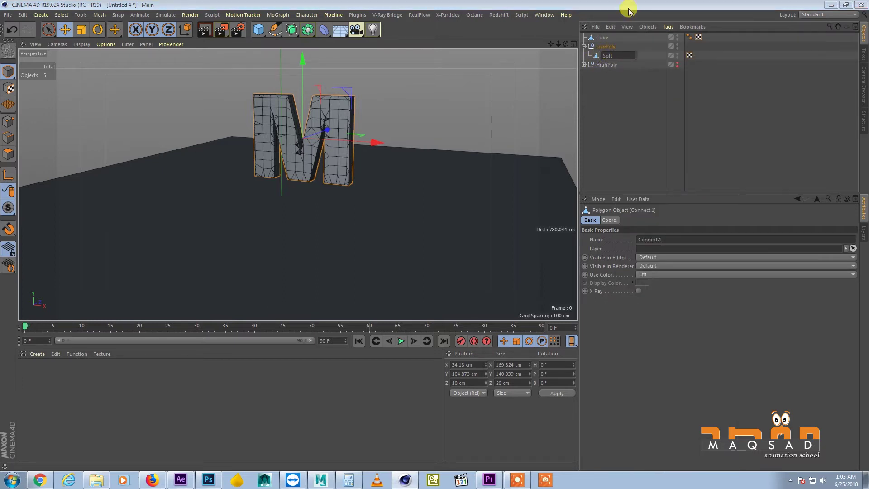
{"action": "key", "text": "Return"}
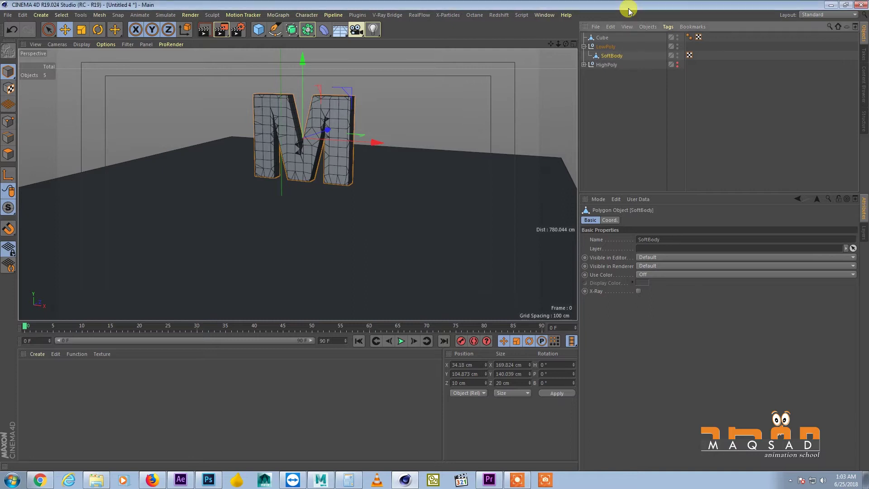
- Add a Soft Body simulation tag to the SoftBody object
{"action": "right_click", "coordinate": [606, 55]}
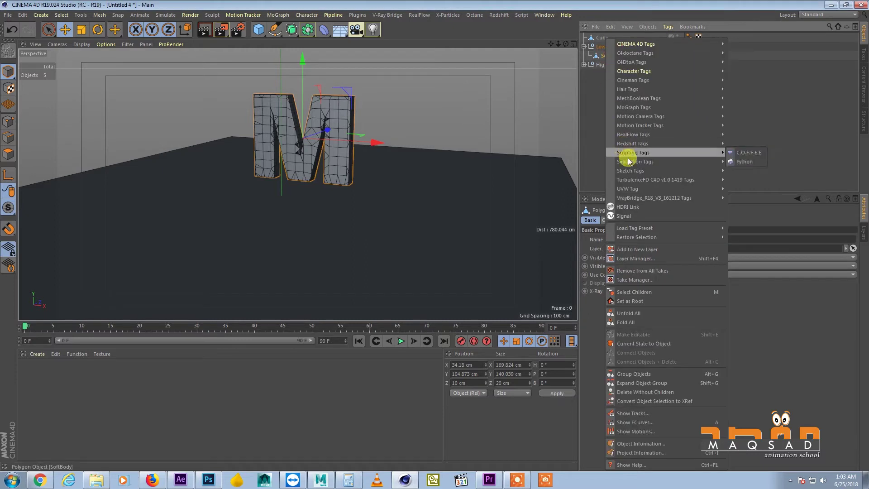
{"action": "mouse_move", "coordinate": [680, 158]}
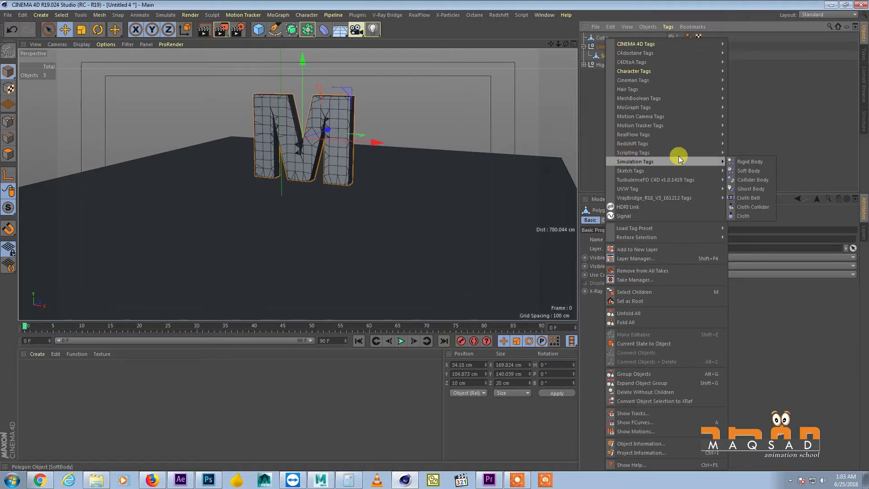
{"action": "left_click", "coordinate": [749, 171]}
- Add a Collider Body simulation tag to the floor cube, play the simulation, and return to frame 0
{"action": "left_click", "coordinate": [604, 39]}
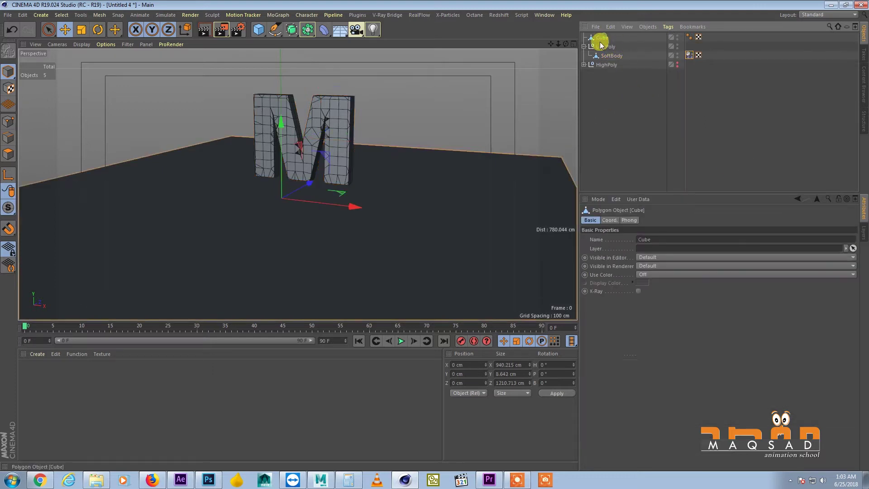
{"action": "right_click", "coordinate": [602, 38]}
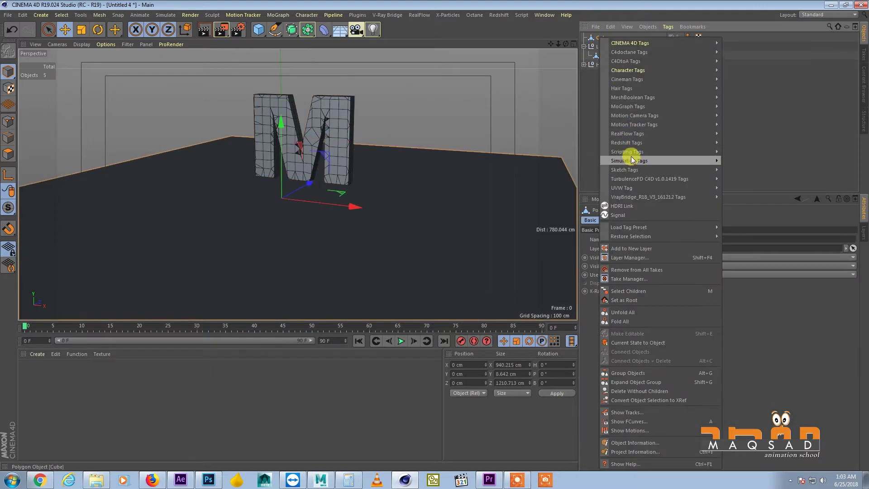
{"action": "mouse_move", "coordinate": [633, 161]}
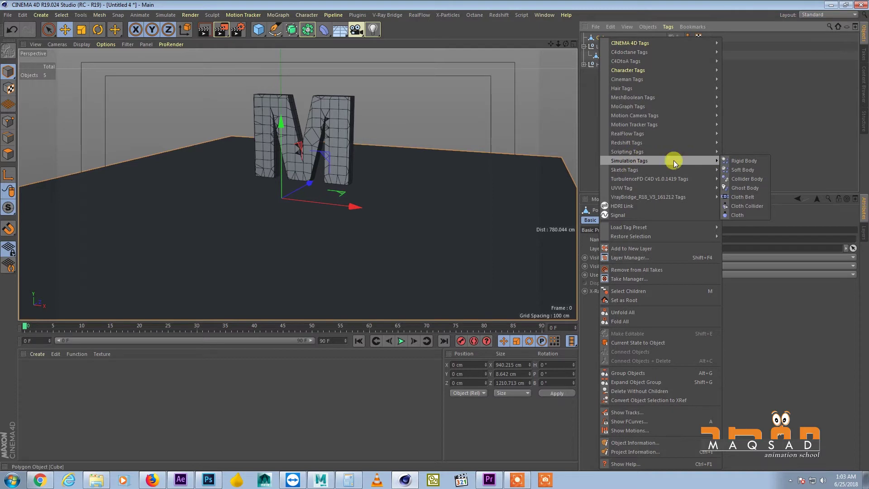
{"action": "left_click", "coordinate": [742, 179]}
{"action": "left_click", "coordinate": [401, 341]}
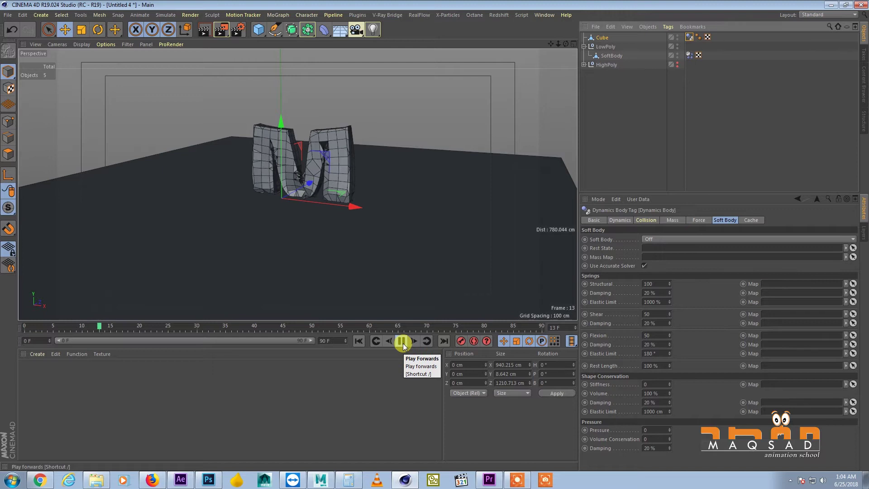
{"action": "left_click", "coordinate": [358, 340]}
- Lower the SoftBody letter to about 84.3 cm in Y, closer to the floor
{"action": "left_click_drag", "start_coordinate": [328, 183], "coordinate": [365, 159], "text": "alt"}
{"action": "left_click", "coordinate": [365, 152]}
{"action": "left_click", "coordinate": [333, 165]}
{"action": "scroll", "coordinate": [330, 172], "scroll_direction": "up", "scroll_amount": 4}
{"action": "left_click_drag", "start_coordinate": [326, 180], "coordinate": [303, 179], "text": "alt"}
{"action": "scroll", "coordinate": [303, 179], "scroll_direction": "down", "scroll_amount": 10}
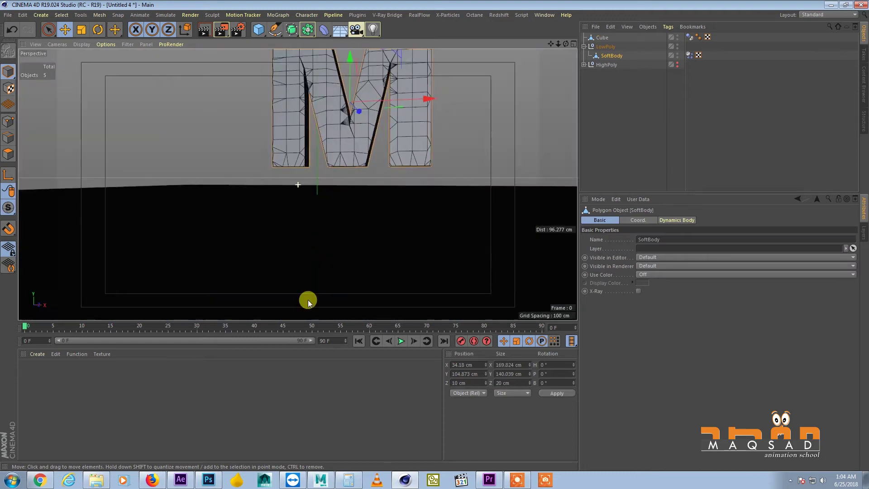
{"action": "mouse_move", "coordinate": [349, 99]}
{"action": "left_mouse_down"}
{"action": "mouse_move", "coordinate": [349, 134]}
{"action": "mouse_move", "coordinate": [349, 103]}
{"action": "mouse_move", "coordinate": [351, 110]}
{"action": "left_mouse_up"}
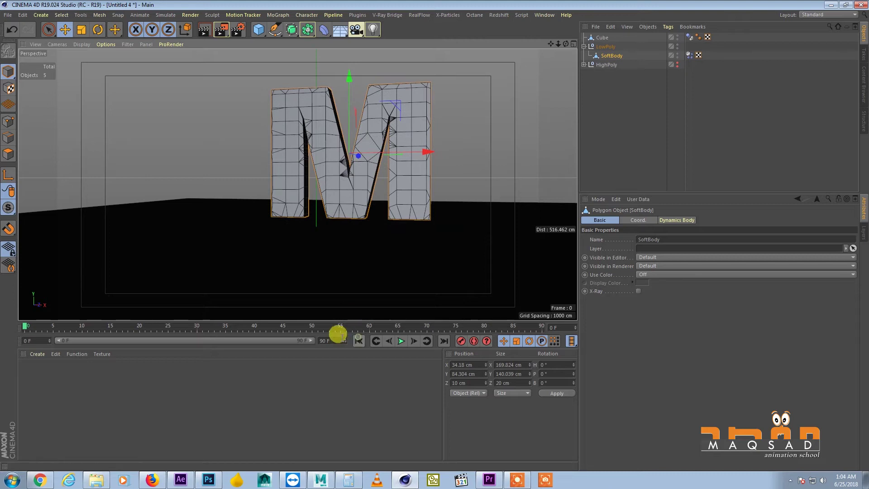
- Extend the animation to 200 frames and stretch the preview range over its full length
{"action": "type", "text": "200"}
{"action": "key", "text": "Return"}
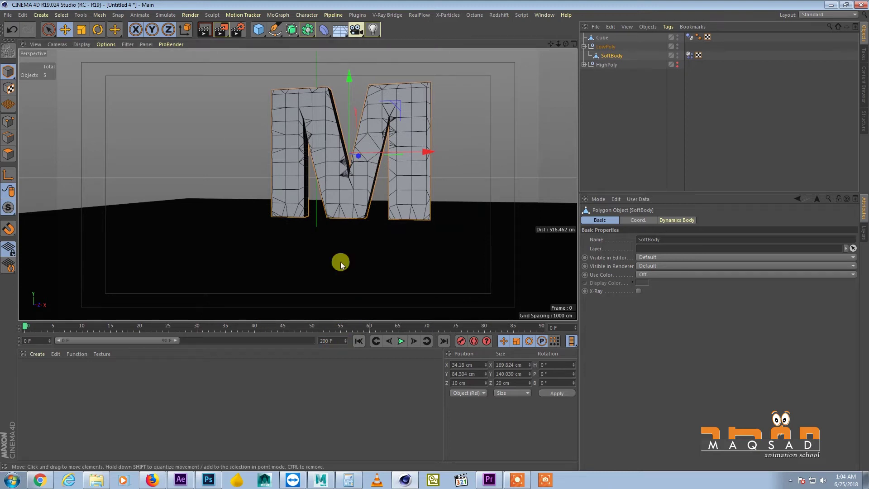
{"action": "left_click_drag", "start_coordinate": [183, 340], "coordinate": [312, 341]}
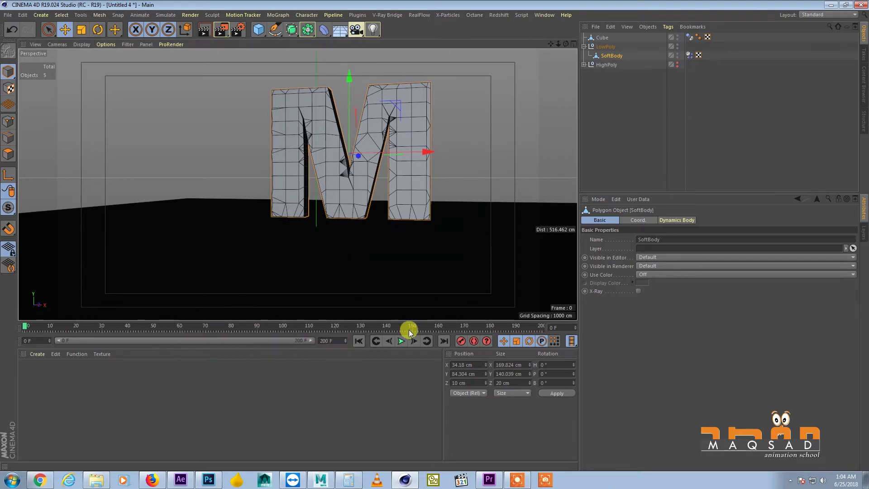
- Play the soft body simulation to check how the letter deforms, and return to the first frame
{"action": "scroll", "coordinate": [381, 256], "scroll_direction": "up", "scroll_amount": 2}
{"action": "left_click", "coordinate": [402, 341]}
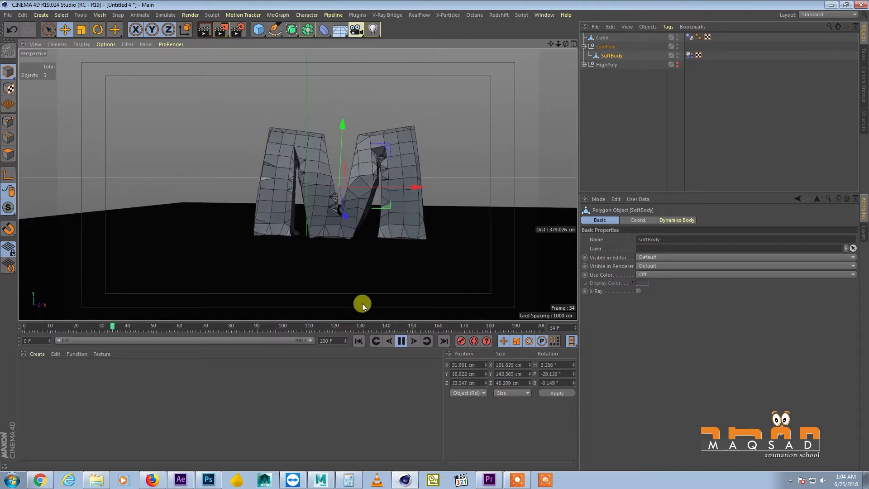
{"action": "left_click", "coordinate": [360, 340]}
{"action": "left_click", "coordinate": [359, 340]}
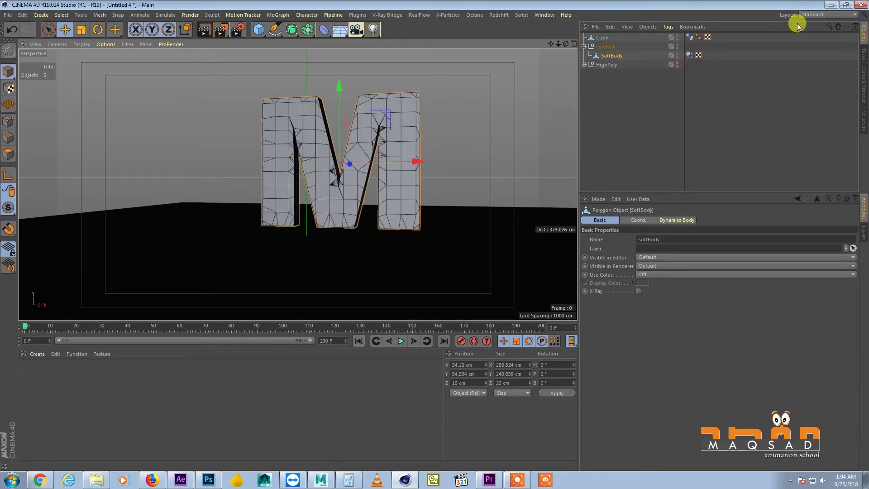
- Set the structural springs to 1 in the SoftBody object's dynamics tag and open its flexion value for editing
{"action": "left_click", "coordinate": [683, 81]}
{"action": "left_click", "coordinate": [689, 55]}
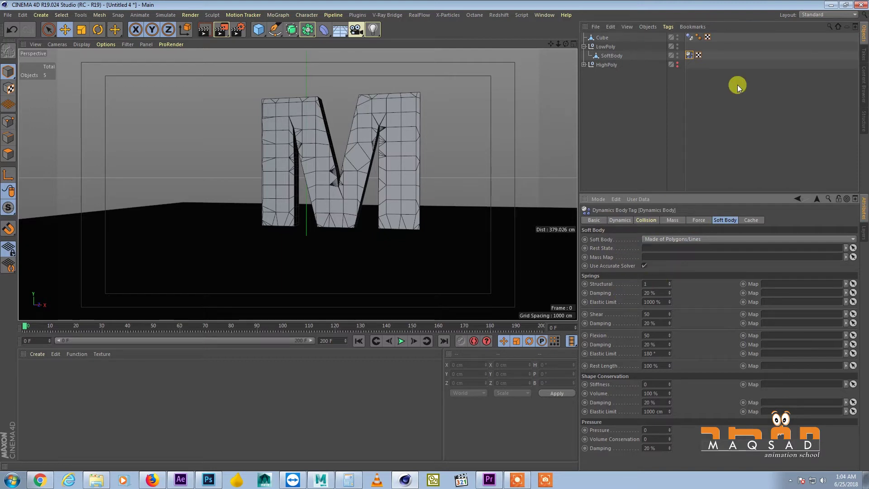
{"action": "double_click", "coordinate": [661, 335]}
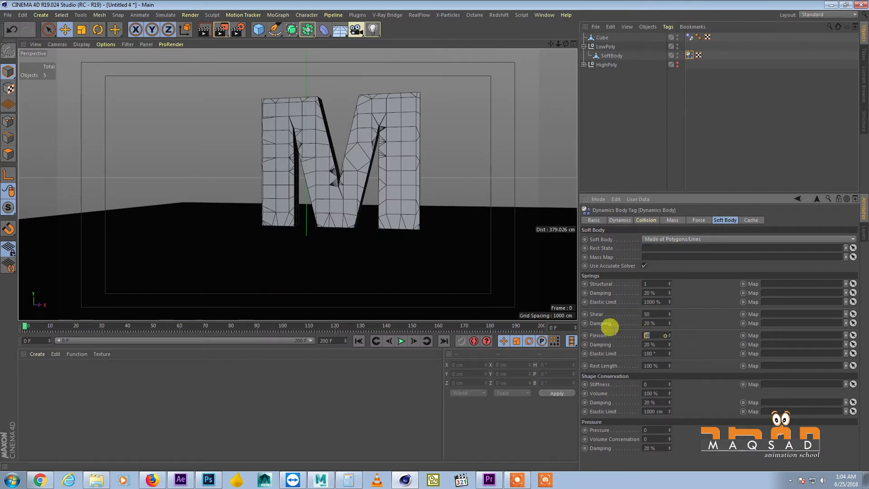
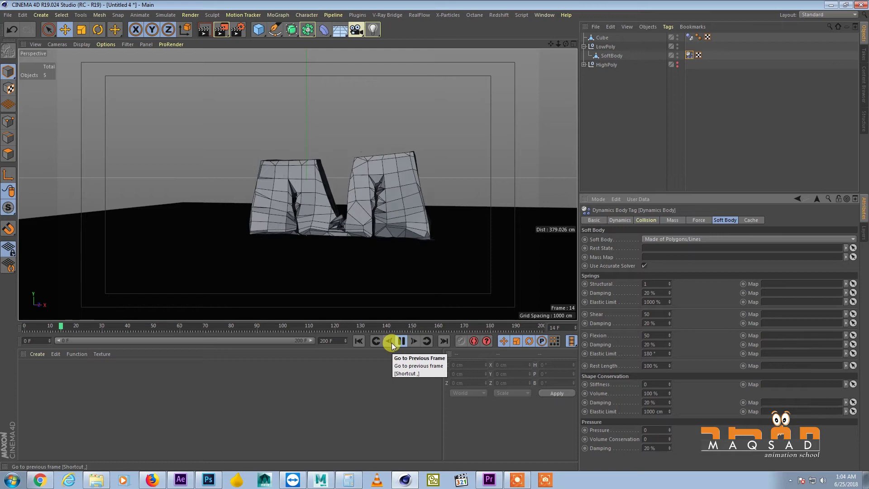
- Return the simulation to the first frame and bake all dynamics with Include Collision Data enabled
{"action": "left_click", "coordinate": [400, 344]}
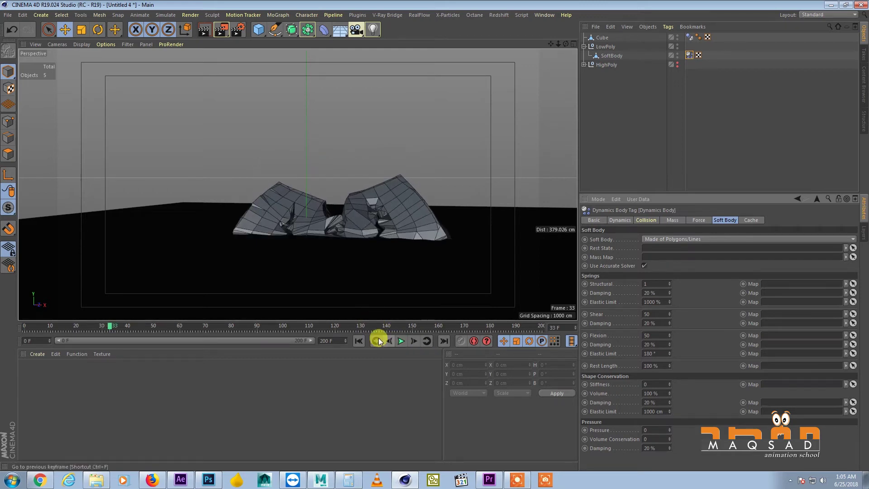
{"action": "left_click", "coordinate": [360, 341]}
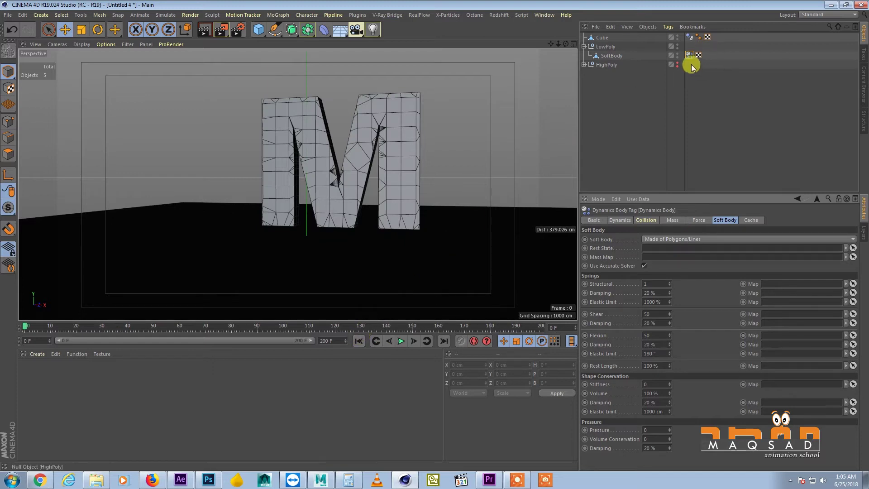
{"action": "left_click", "coordinate": [677, 67]}
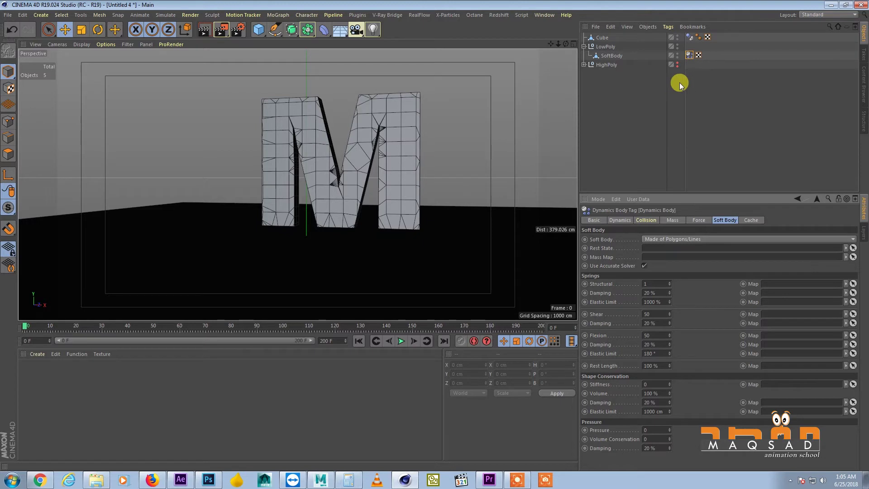
{"action": "left_click", "coordinate": [751, 220]}
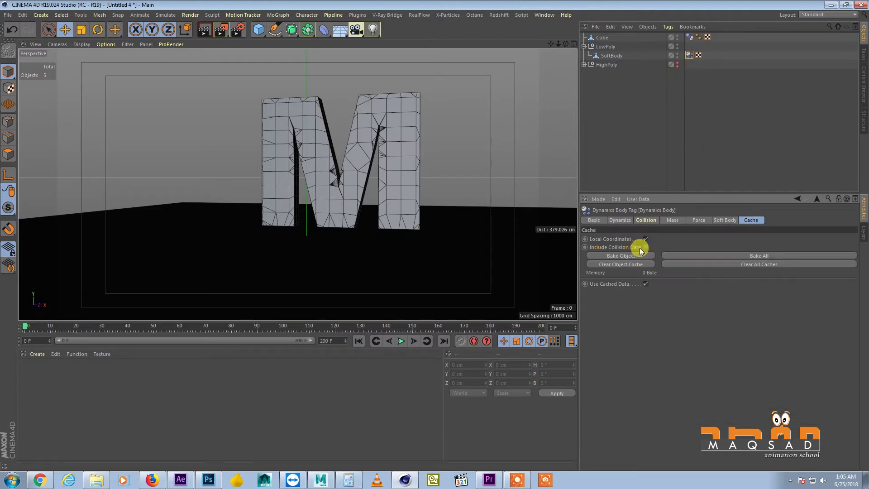
{"action": "left_click", "coordinate": [691, 256]}
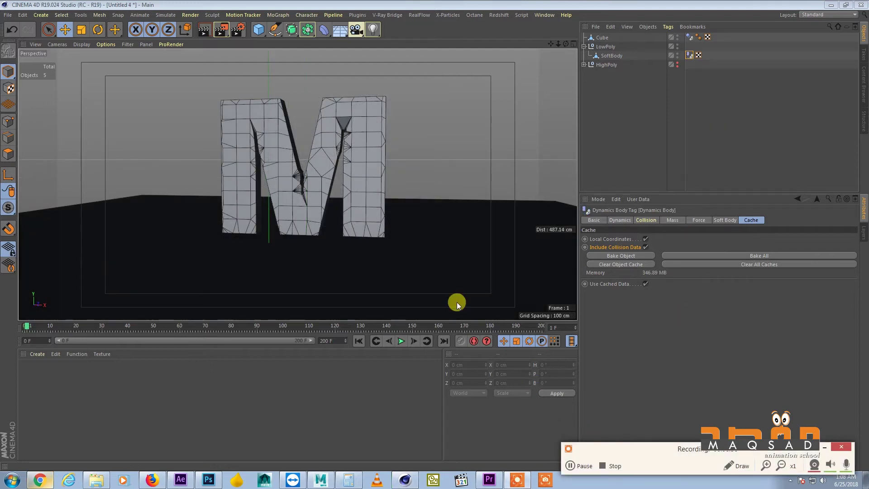
- Play back the cached soft body simulation and stop it to check the letter's collapse
{"action": "middle_click_drag", "start_coordinate": [348, 208], "coordinate": [349, 225], "text": "alt"}
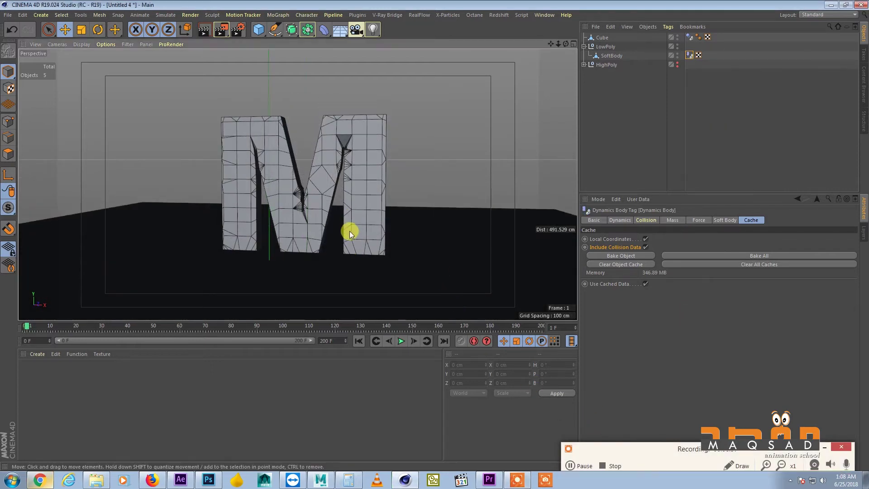
{"action": "left_click", "coordinate": [400, 341]}
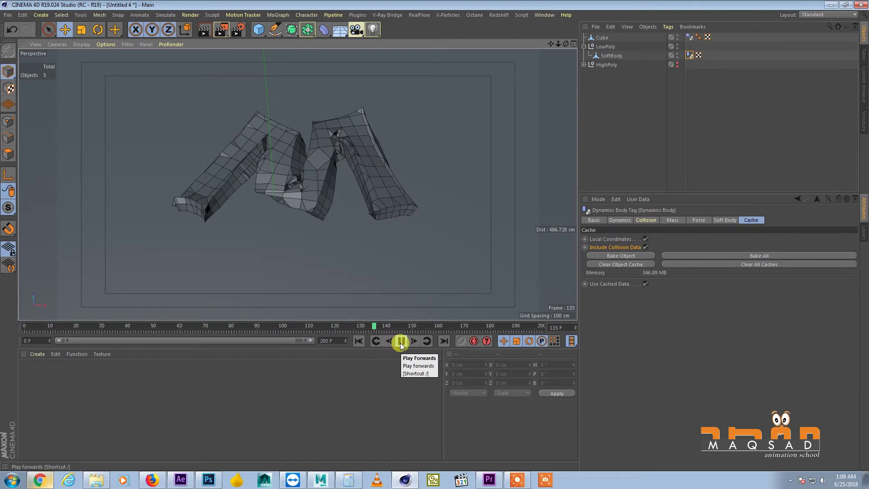
{"action": "left_click", "coordinate": [401, 341]}
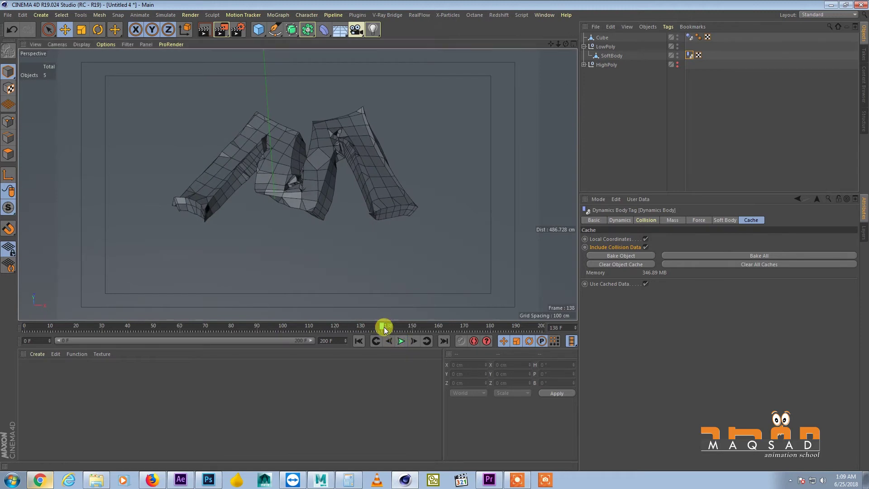
- Scrub the animation to about frame 149 and shorten the project to 150 frames
{"action": "left_click_drag", "start_coordinate": [396, 330], "coordinate": [409, 331]}
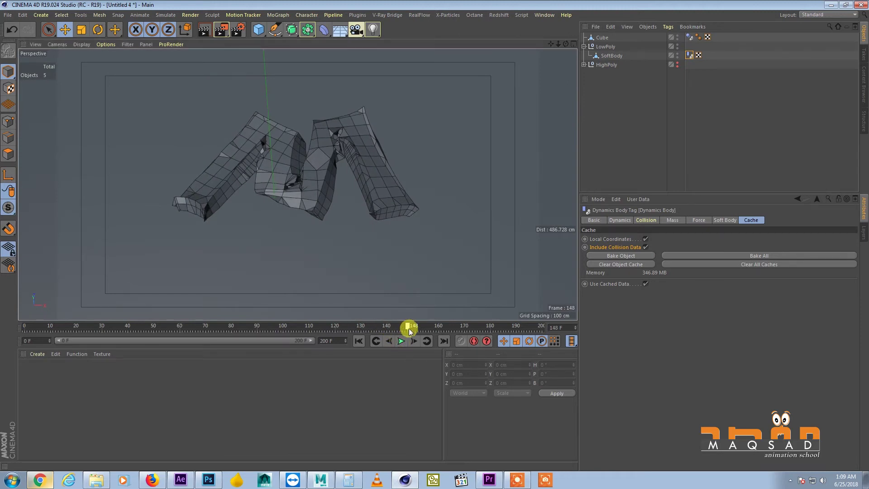
{"action": "left_click", "coordinate": [327, 340]}
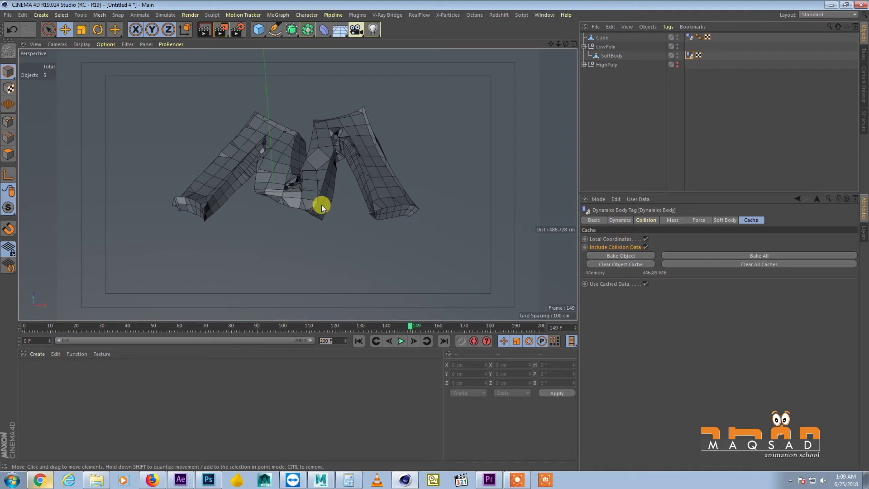
{"action": "key", "text": "Return"}
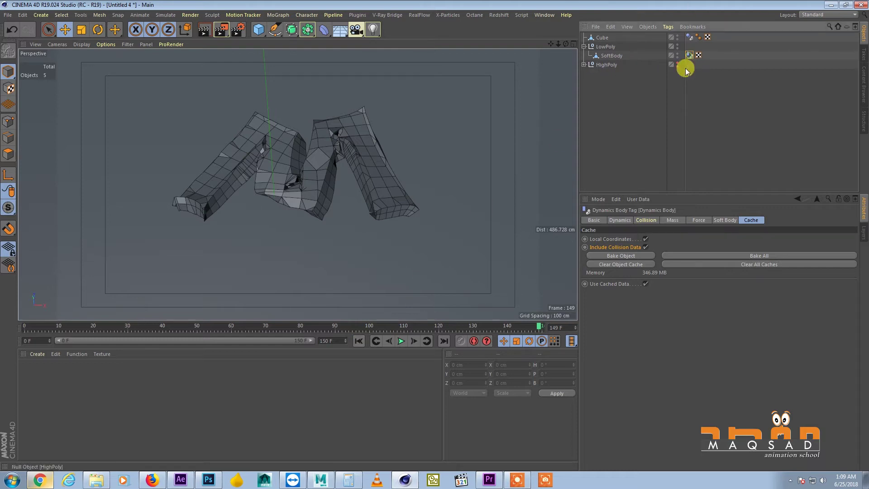
- Select the SoftBody object and replay the cached simulation from the first frame
{"action": "left_click", "coordinate": [609, 55]}
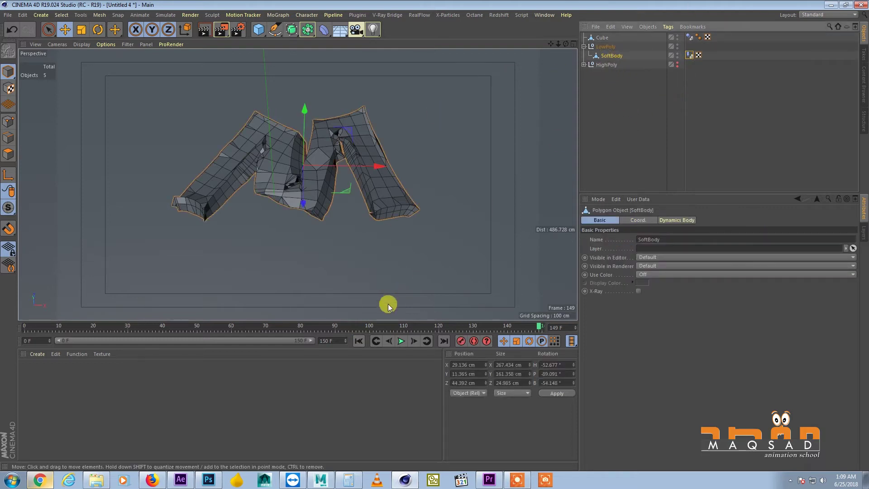
{"action": "left_click", "coordinate": [359, 341]}
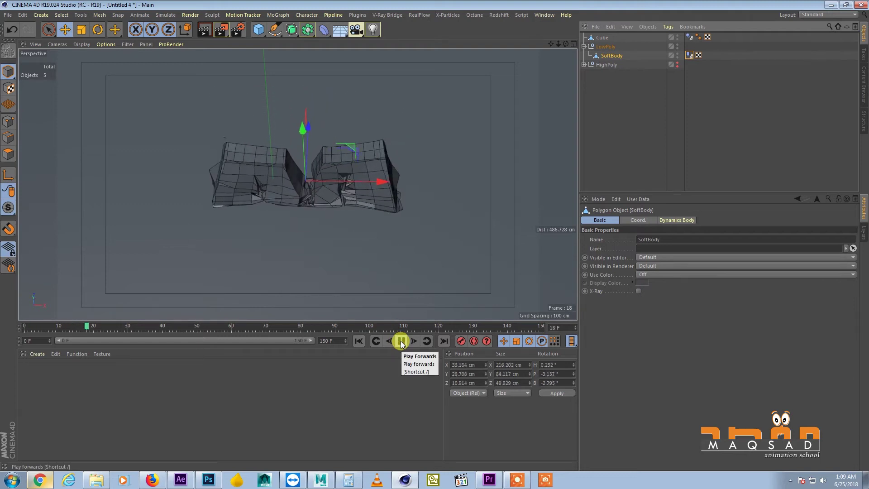
{"action": "left_click_drag", "start_coordinate": [322, 205], "coordinate": [324, 181], "text": "alt"}
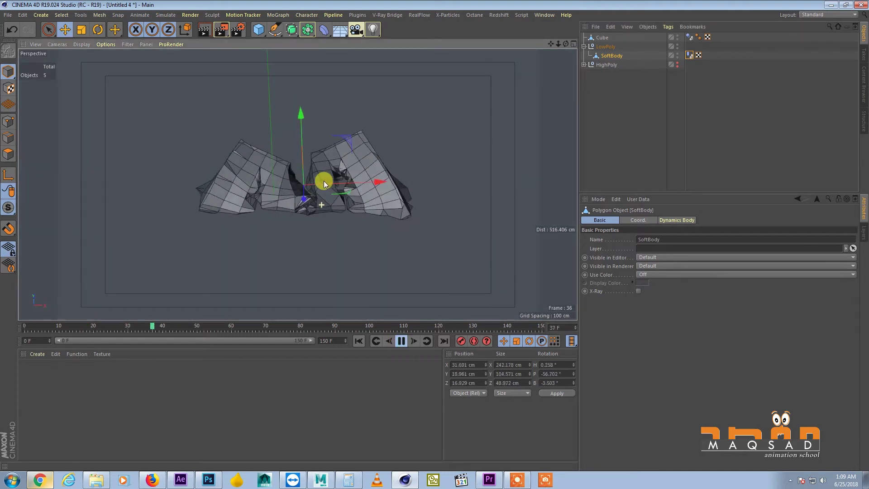
{"action": "left_click", "coordinate": [401, 343]}
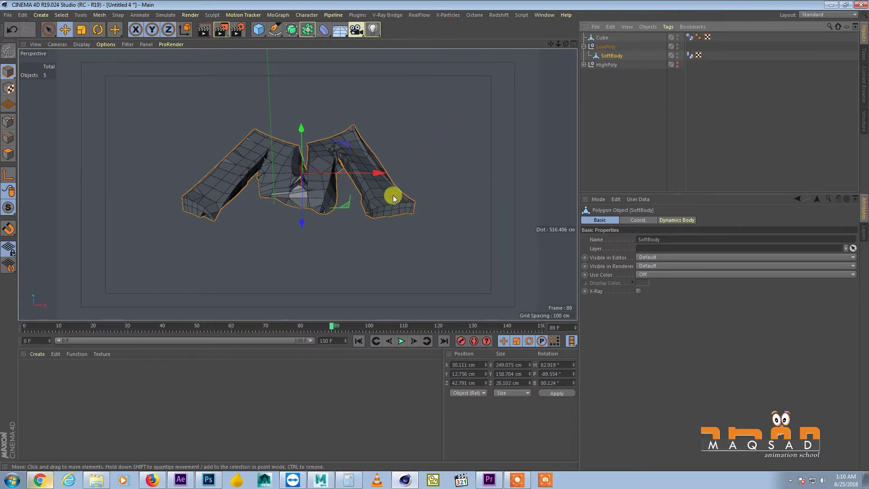
- Open the F-Curve timeline for the SoftBody object
{"action": "left_click", "coordinate": [543, 16]}
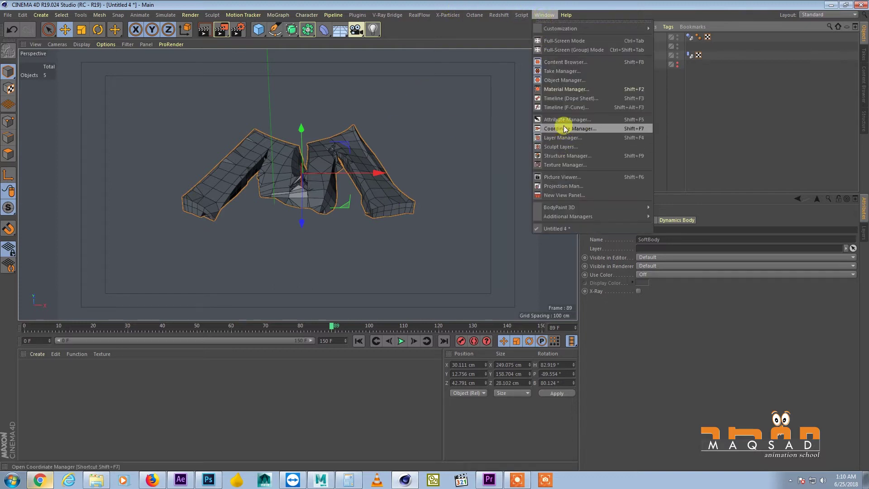
{"action": "left_click", "coordinate": [565, 110]}
{"action": "left_click_drag", "start_coordinate": [462, 127], "coordinate": [477, 118]}
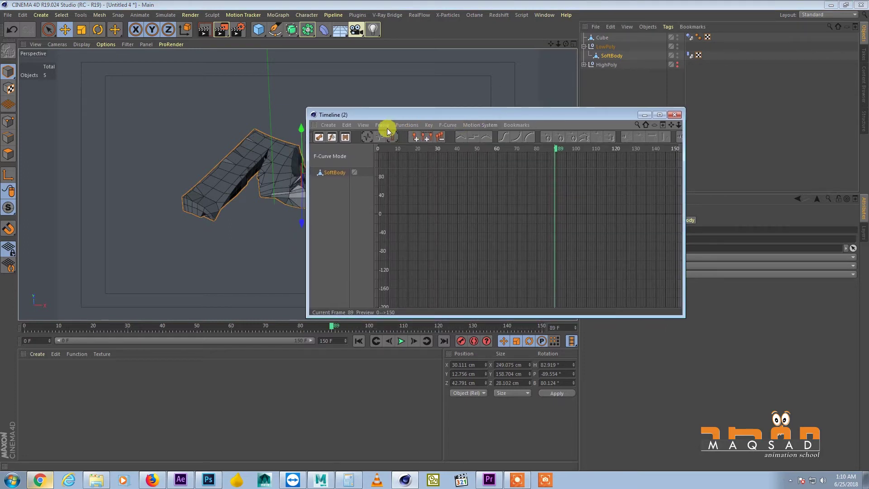
- Try the timeline's Show Animated filter and switch it back
{"action": "left_click", "coordinate": [364, 125]}
{"action": "mouse_move", "coordinate": [436, 177]}
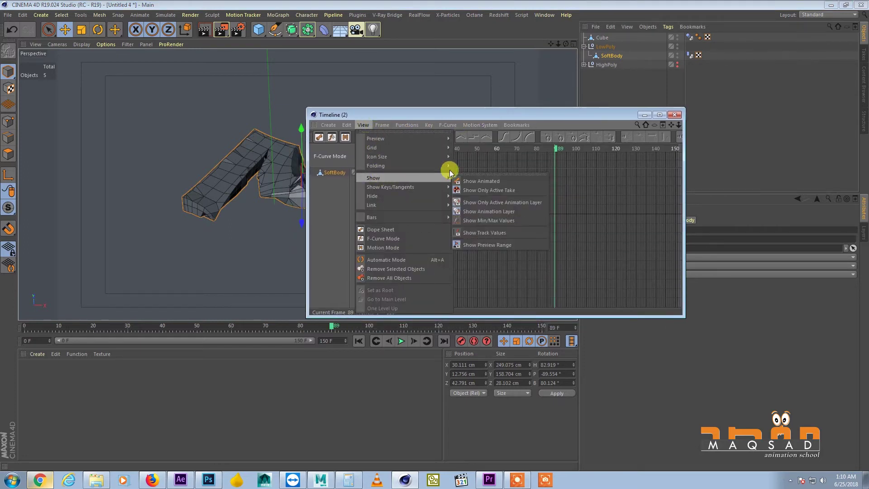
{"action": "left_click", "coordinate": [463, 182]}
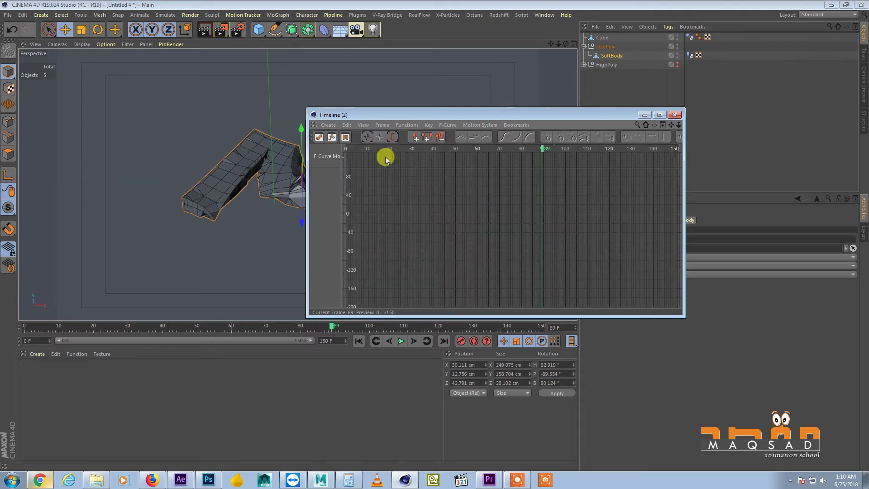
{"action": "left_click", "coordinate": [365, 126]}
{"action": "mouse_move", "coordinate": [388, 178]}
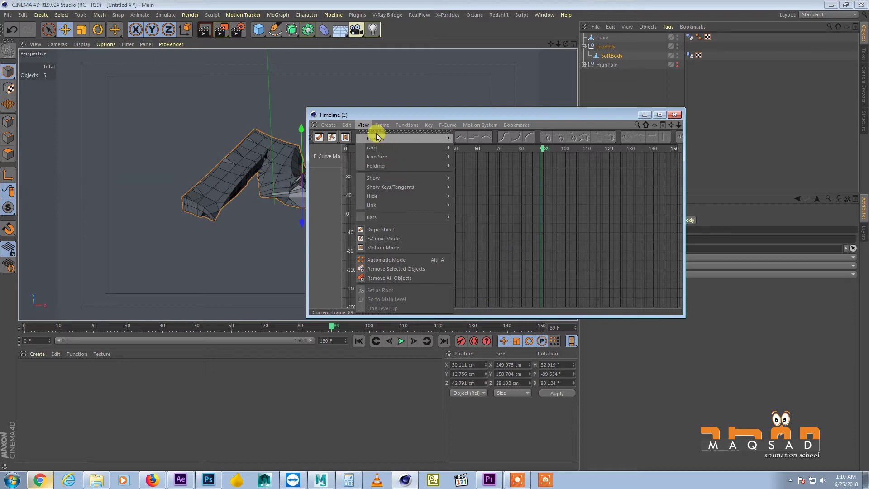
{"action": "left_click", "coordinate": [462, 181]}
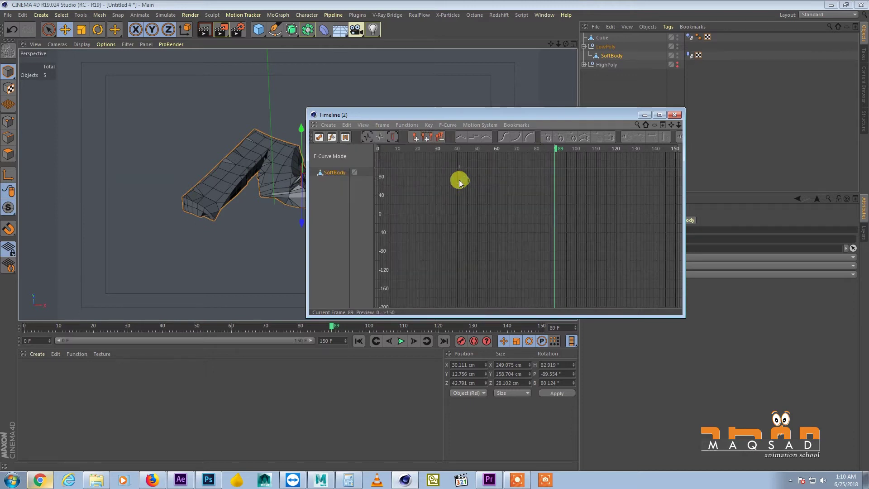
- Bake the SoftBody from frame 0 to 150 with Bake Expressions, Create Copy, Clean Tracks and All Parameters enabled
{"action": "left_click", "coordinate": [407, 125]}
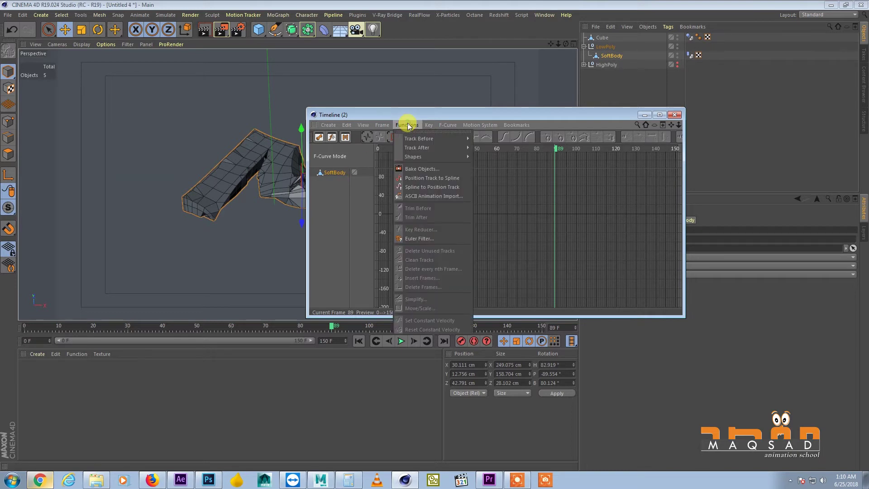
{"action": "left_click", "coordinate": [422, 170]}
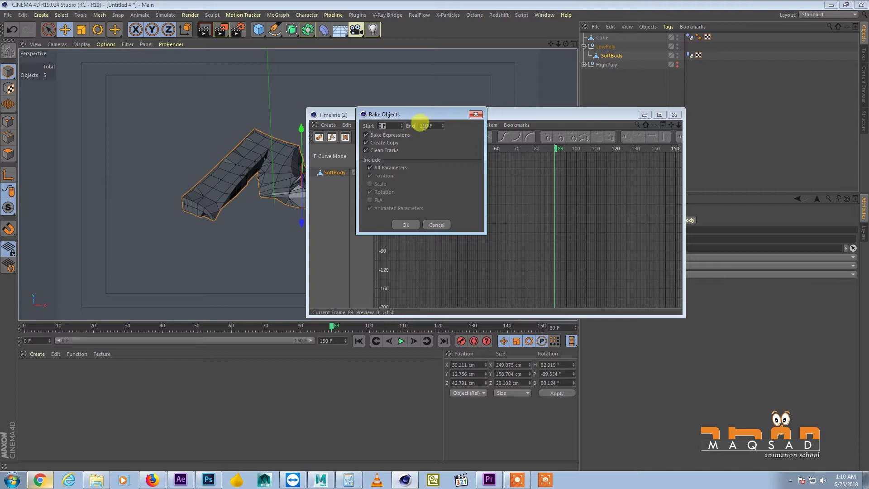
{"action": "left_click", "coordinate": [404, 225]}
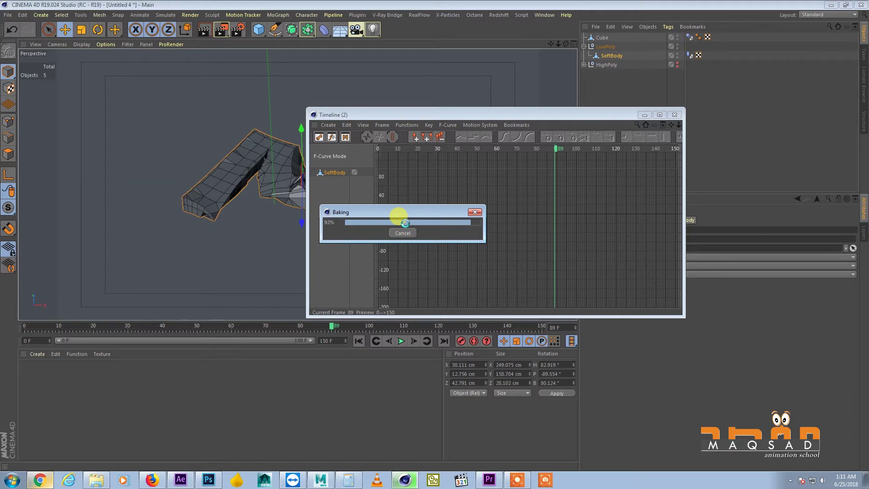
- Examine the baked copy's curves up to frame 150 and close the timeline
{"action": "scroll", "coordinate": [534, 208], "scroll_direction": "down", "scroll_amount": 1}
{"action": "middle_click_drag", "start_coordinate": [484, 215], "coordinate": [464, 217], "text": "alt"}
{"action": "middle_click_drag", "start_coordinate": [569, 220], "coordinate": [547, 226], "text": "alt"}
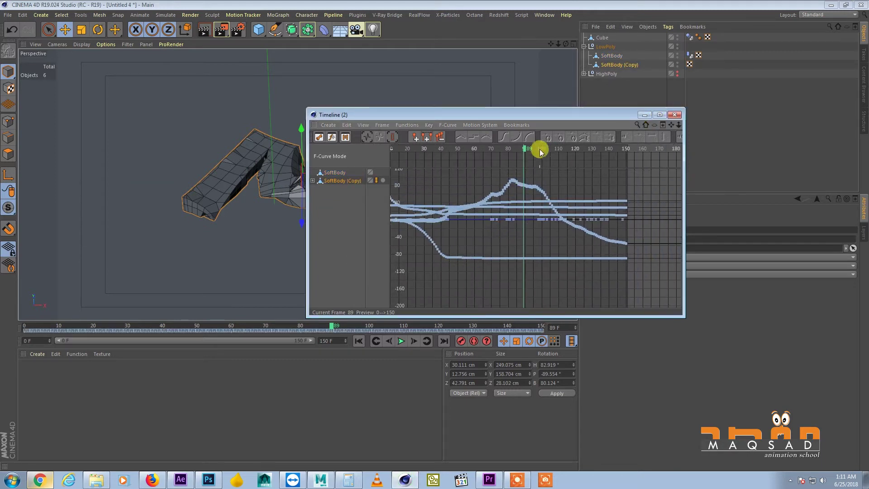
{"action": "left_click_drag", "start_coordinate": [537, 149], "coordinate": [627, 149]}
{"action": "left_click", "coordinate": [675, 114]}
- Compare the original SoftBody, its dynamics tag and the baked copy in the object list
{"action": "left_click", "coordinate": [618, 109]}
{"action": "left_click", "coordinate": [635, 63]}
{"action": "left_click", "coordinate": [691, 54]}
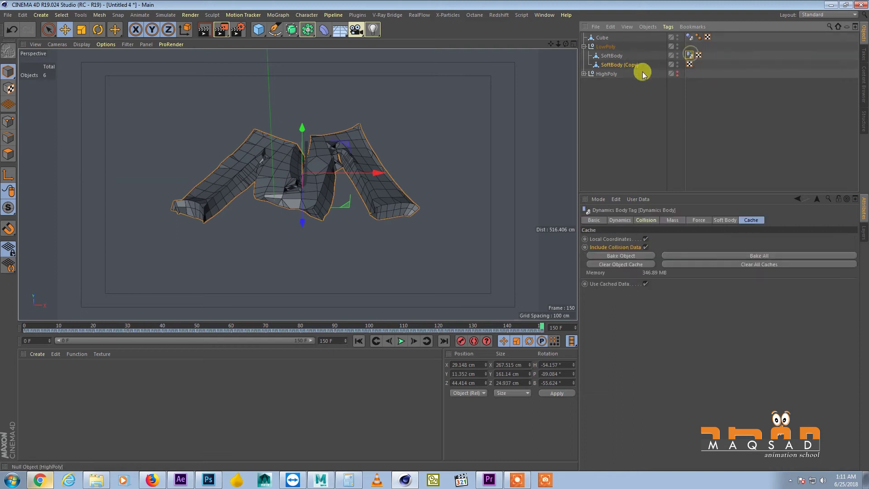
{"action": "left_click", "coordinate": [615, 57]}
{"action": "left_click", "coordinate": [617, 83]}
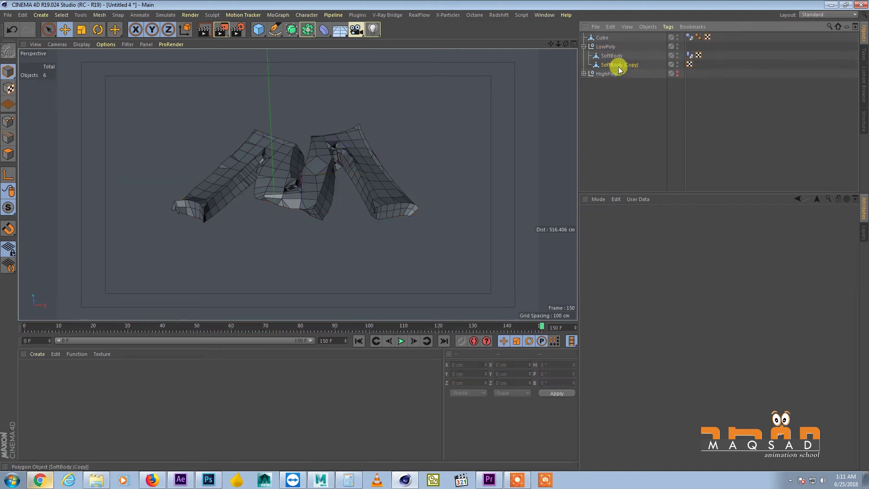
{"action": "left_click", "coordinate": [616, 64]}
- Hide the original SoftBody and scrub the baked copy's animation back to frame 0
{"action": "left_click", "coordinate": [615, 56]}
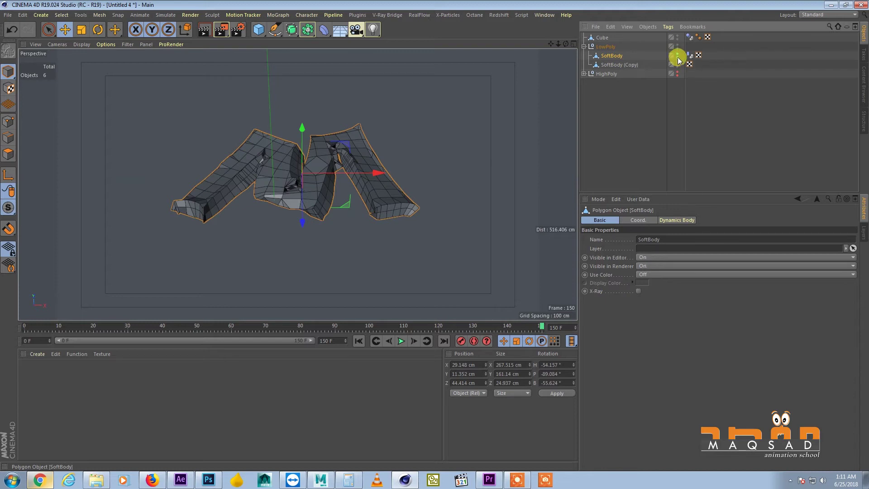
{"action": "left_click", "coordinate": [652, 64]}
{"action": "scroll", "coordinate": [398, 195], "scroll_direction": "down", "scroll_amount": 2}
{"action": "left_click_drag", "start_coordinate": [417, 326], "coordinate": [12, 325]}
{"action": "left_click_drag", "start_coordinate": [355, 131], "coordinate": [435, 142], "text": "alt"}
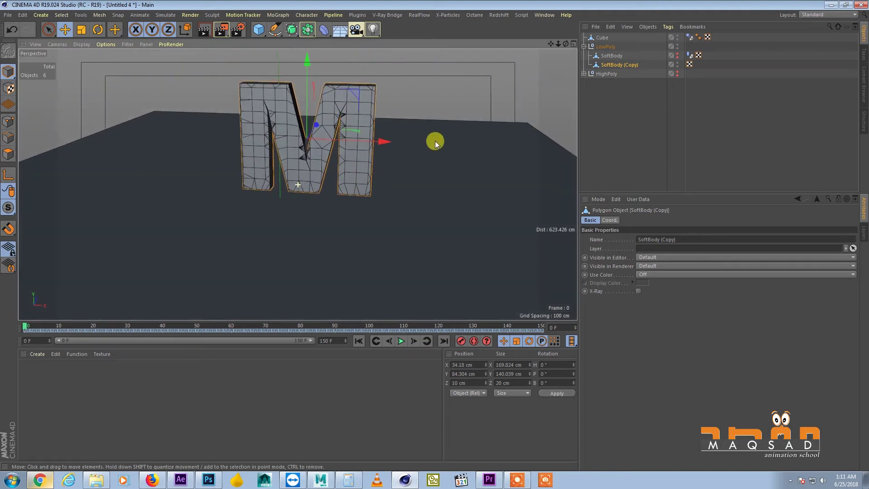
- Hide the baked SoftBody copy and show the MoText letter inside the HighPoly group
{"action": "left_click", "coordinate": [585, 74]}
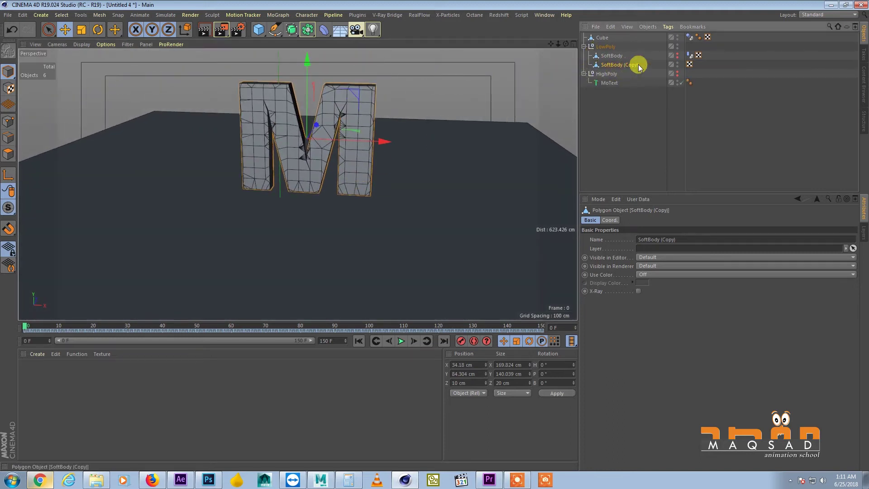
{"action": "left_click", "coordinate": [678, 63]}
{"action": "left_click", "coordinate": [610, 83]}
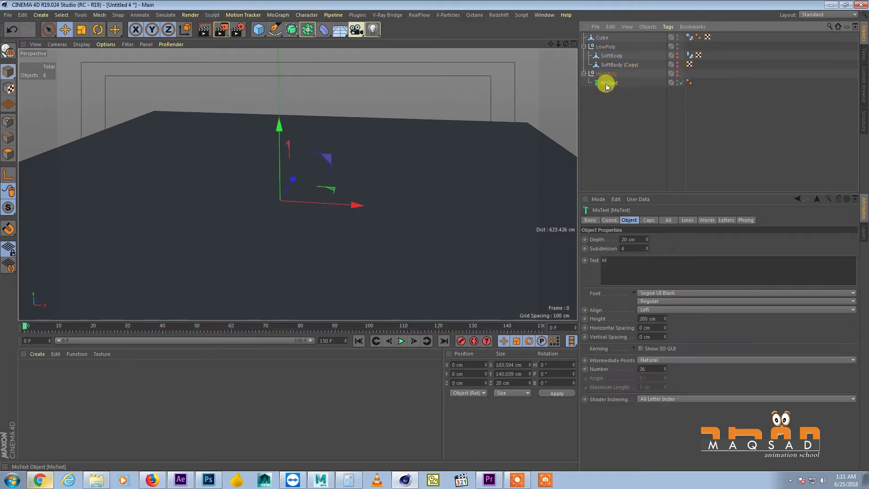
{"action": "left_click", "coordinate": [678, 82], "text": "alt"}
{"action": "middle_click_drag", "start_coordinate": [401, 134], "coordinate": [384, 159], "text": "alt"}
{"action": "left_click_drag", "start_coordinate": [385, 158], "coordinate": [381, 140], "text": "alt"}
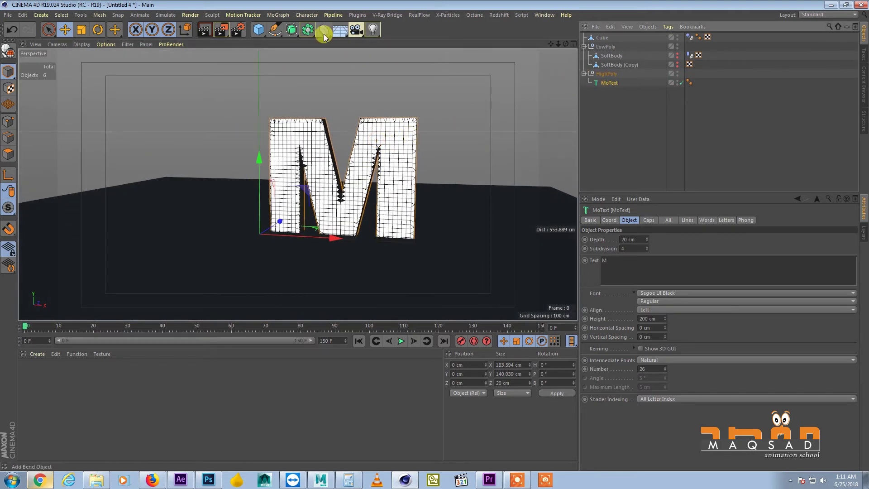
- Make the high-poly MoText editable and expand its hierarchy down to the M extrusion
{"action": "left_click", "coordinate": [15, 53]}
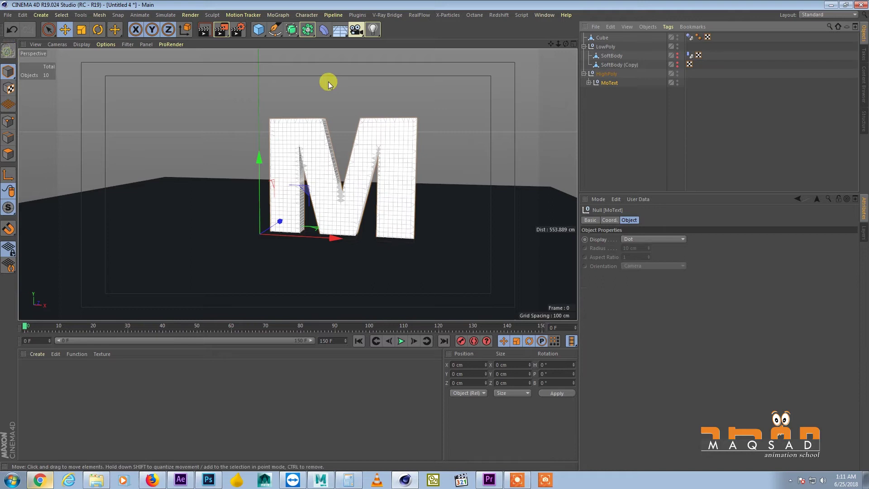
{"action": "left_click", "coordinate": [590, 83]}
{"action": "left_click", "coordinate": [594, 92]}
{"action": "left_click", "coordinate": [601, 99]}
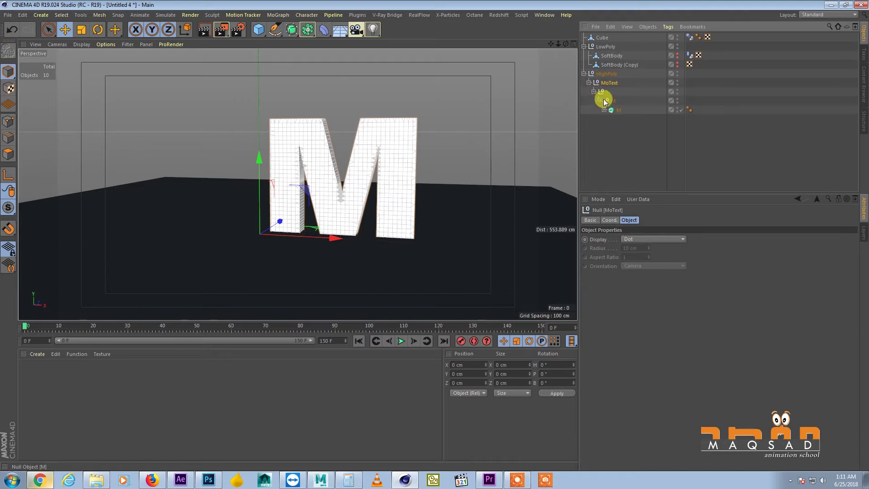
- Add a Connect object inside the HighPoly group as the parent of the MoText hierarchy
{"action": "left_click_drag", "start_coordinate": [293, 33], "coordinate": [413, 58]}
{"action": "left_click_drag", "start_coordinate": [606, 38], "coordinate": [605, 82]}
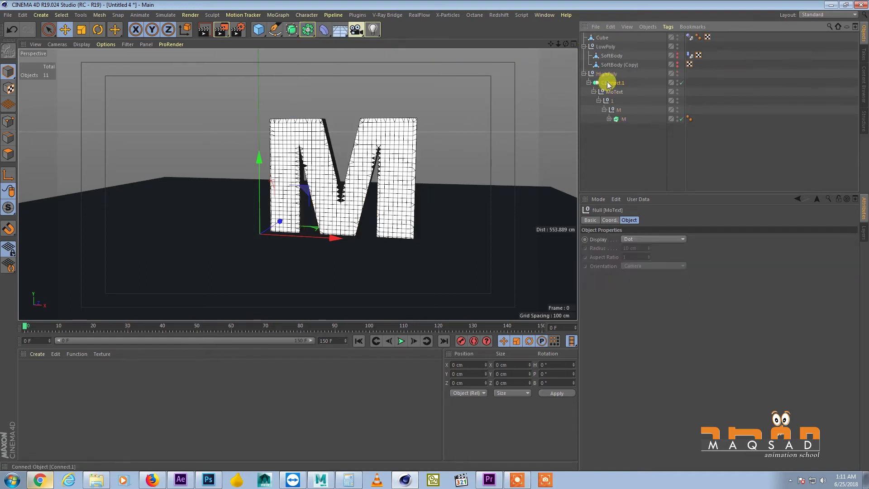
- Convert the Connect object holding the high-poly letter into a single editable polygon mesh and delete all its tags
{"action": "left_click", "coordinate": [10, 48]}
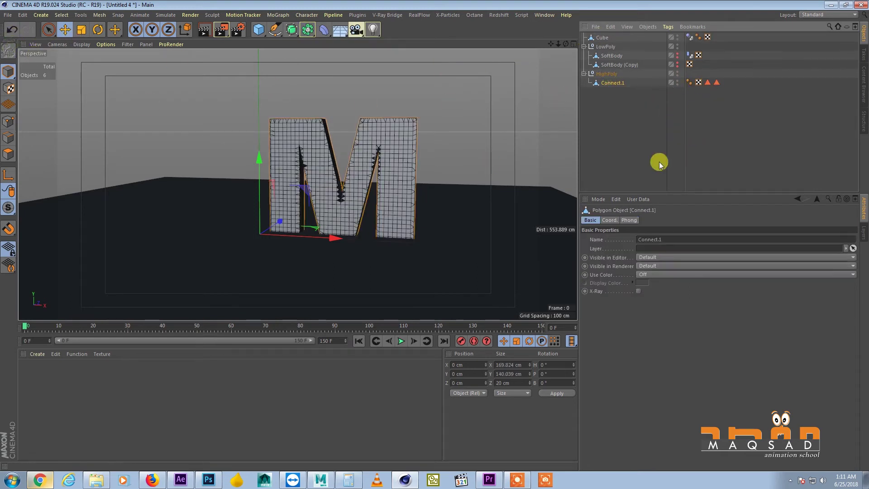
{"action": "key", "text": "ctrl+z"}
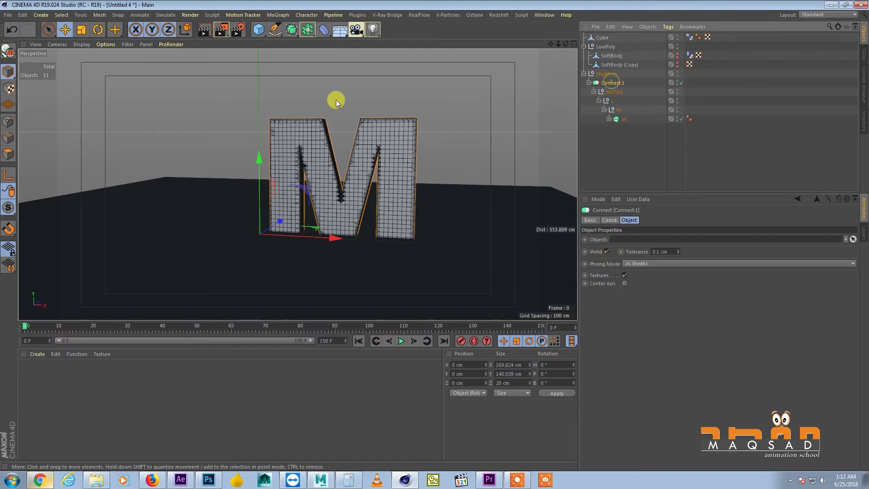
{"action": "left_click", "coordinate": [9, 48]}
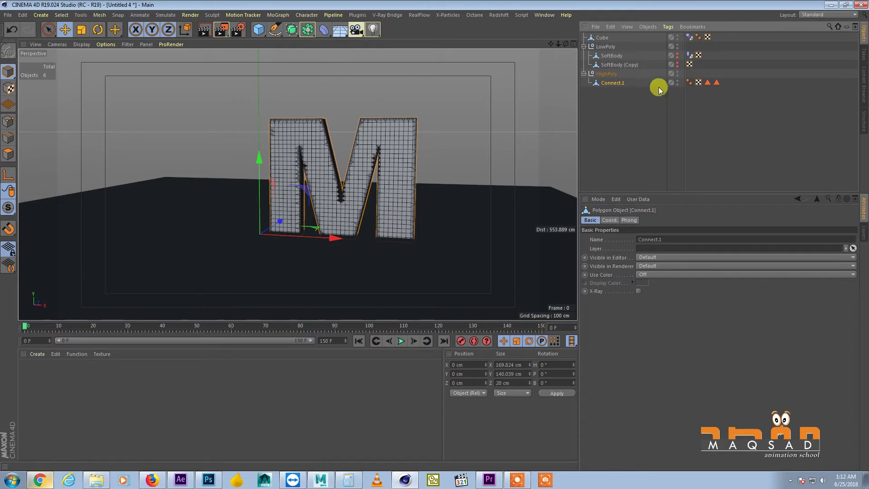
{"action": "left_click_drag", "start_coordinate": [731, 84], "coordinate": [690, 84]}
{"action": "key", "text": "Delete"}
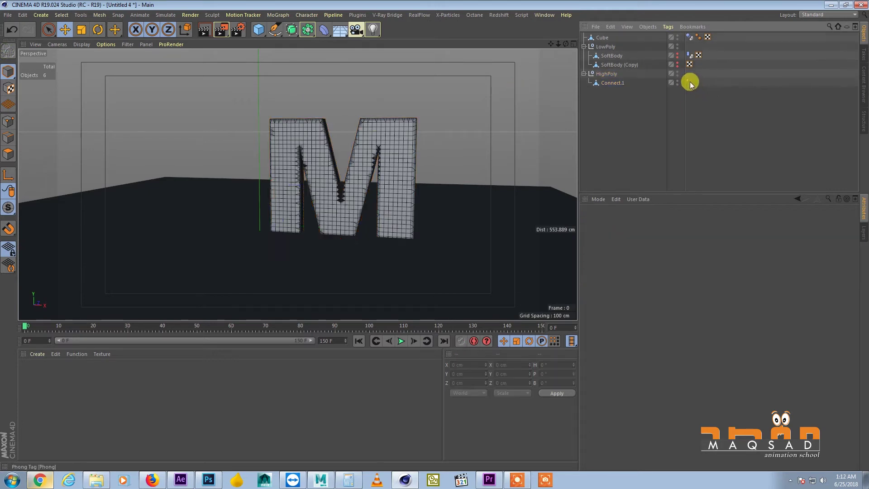
- Add a Surface deformer as a child of Connect.1 and assign SoftBody (Copy) as its surface
{"action": "left_click_drag", "start_coordinate": [419, 117], "coordinate": [388, 128], "text": "alt"}
{"action": "left_click", "coordinate": [612, 82]}
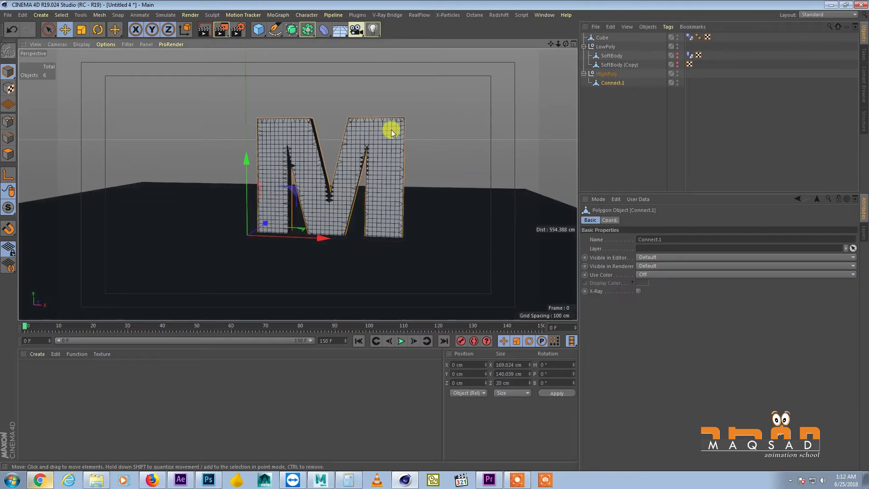
{"action": "left_click", "coordinate": [323, 30]}
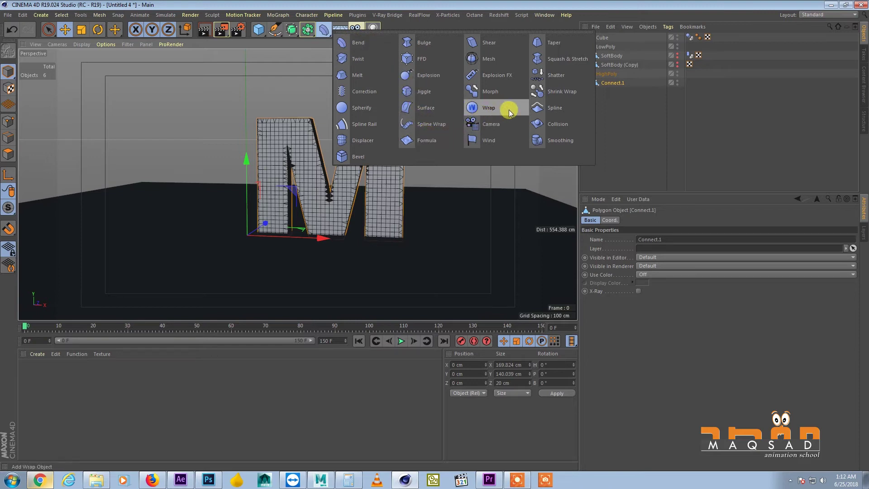
{"action": "left_click", "coordinate": [435, 107]}
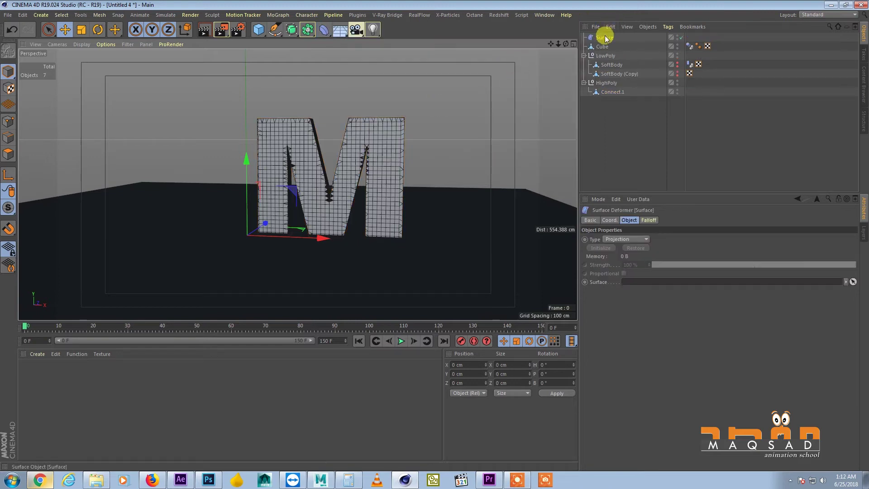
{"action": "left_click_drag", "start_coordinate": [606, 38], "coordinate": [612, 57]}
{"action": "left_click_drag", "start_coordinate": [619, 93], "coordinate": [616, 97]}
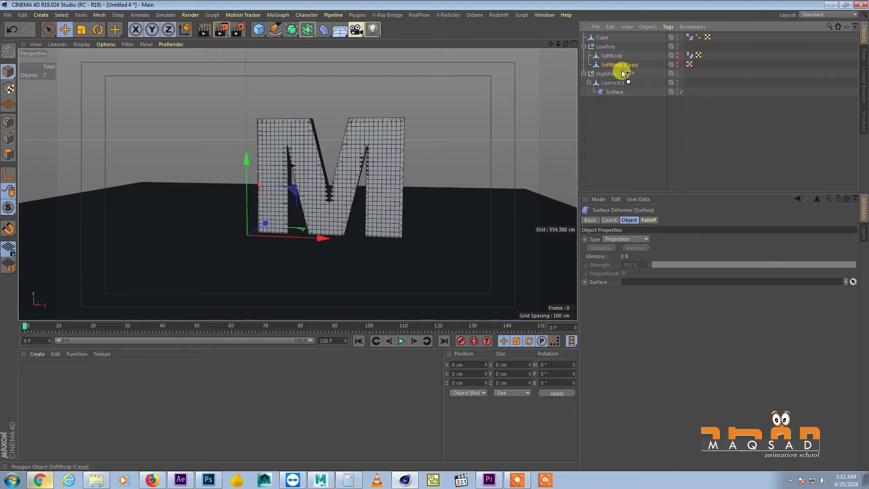
{"action": "left_click_drag", "start_coordinate": [667, 160], "coordinate": [651, 284]}
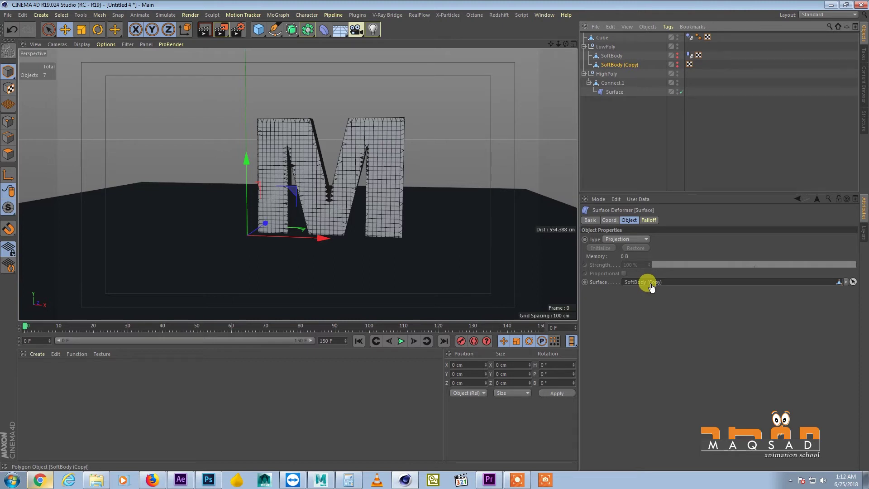
{"action": "left_click", "coordinate": [615, 92]}
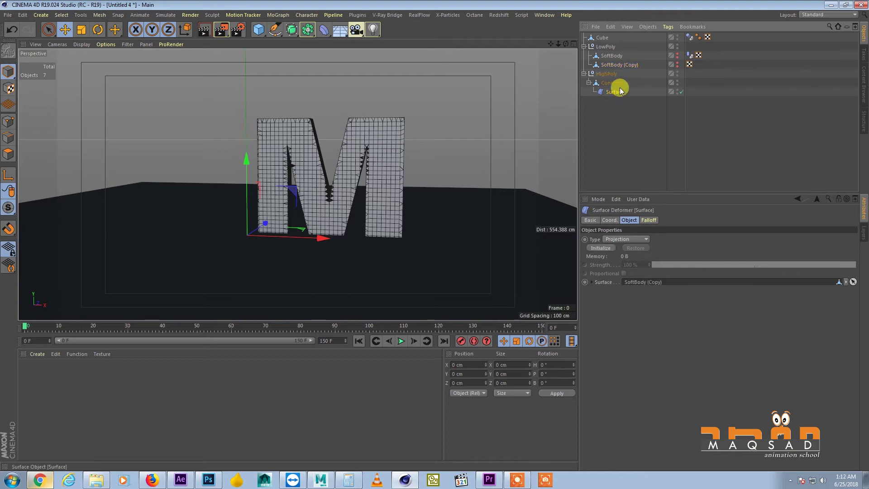
- Make SoftBody (Copy) visible in the viewport and initialize the Surface deformer
{"action": "left_click", "coordinate": [622, 65]}
{"action": "left_click", "coordinate": [678, 67]}
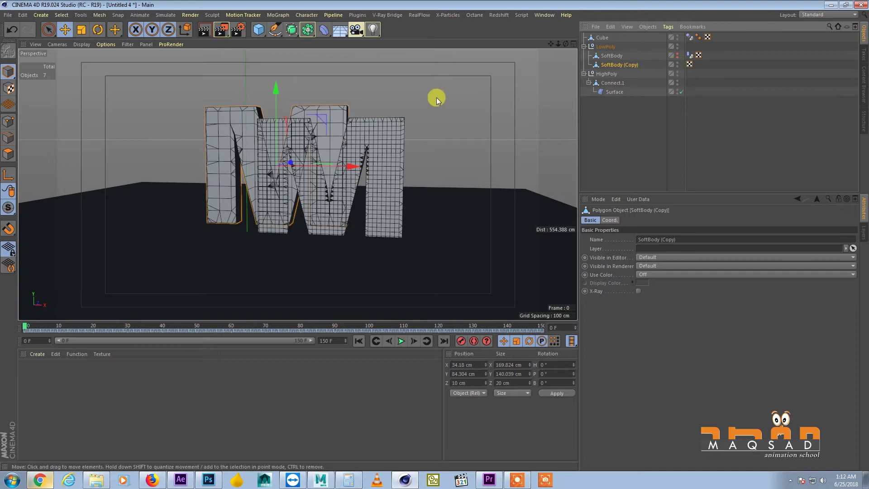
{"action": "left_click_drag", "start_coordinate": [377, 127], "coordinate": [406, 149], "text": "alt"}
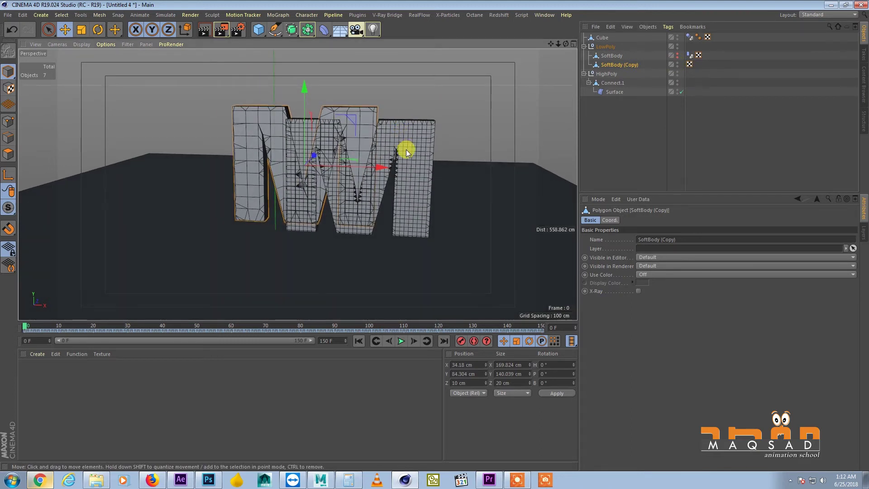
{"action": "left_click", "coordinate": [614, 91]}
{"action": "left_click", "coordinate": [605, 249]}
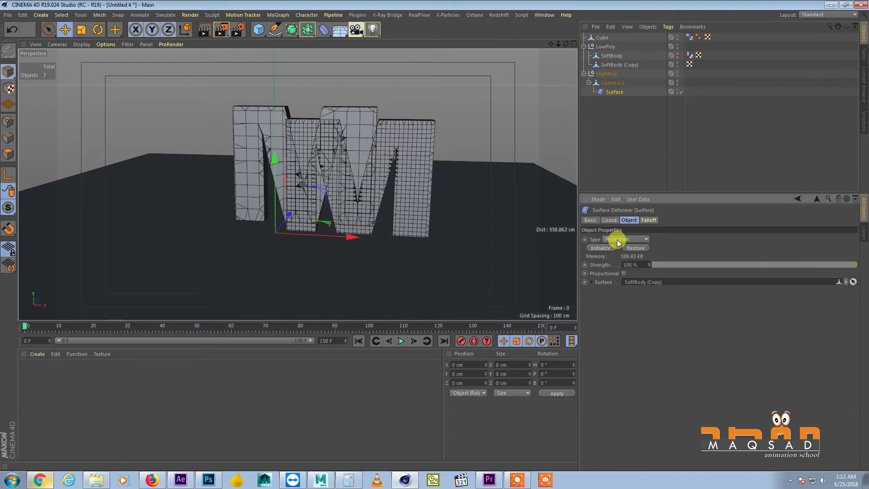
{"action": "left_click_drag", "start_coordinate": [25, 326], "coordinate": [4, 327]}
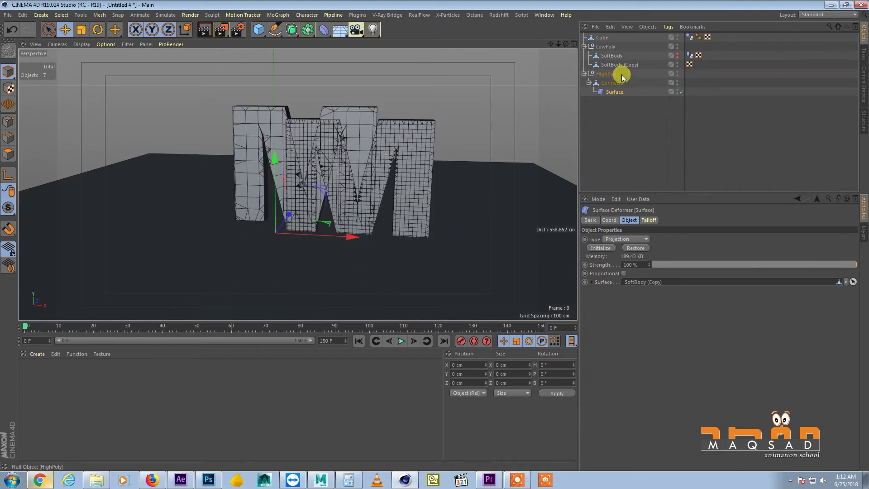
- Disable the Surface deformer and center the axis of Connect.1 on its mesh
{"action": "left_click", "coordinate": [633, 94]}
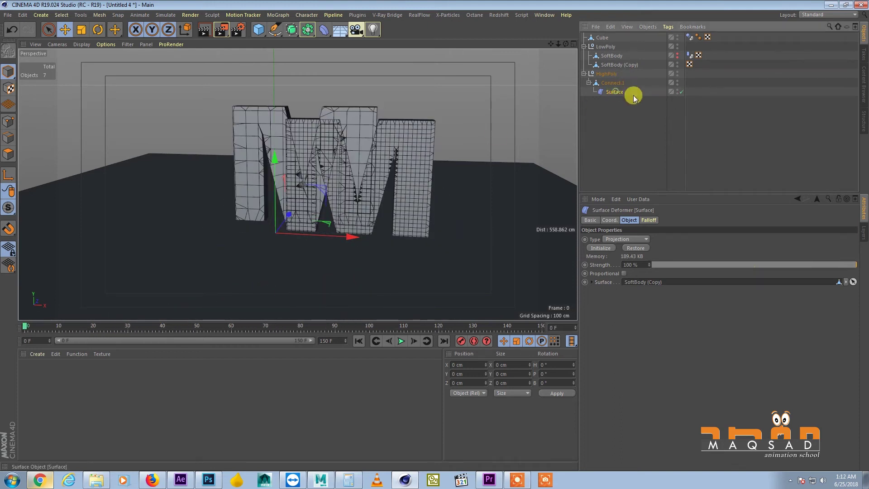
{"action": "left_click", "coordinate": [613, 83]}
{"action": "left_click_drag", "start_coordinate": [609, 78], "coordinate": [428, 140]}
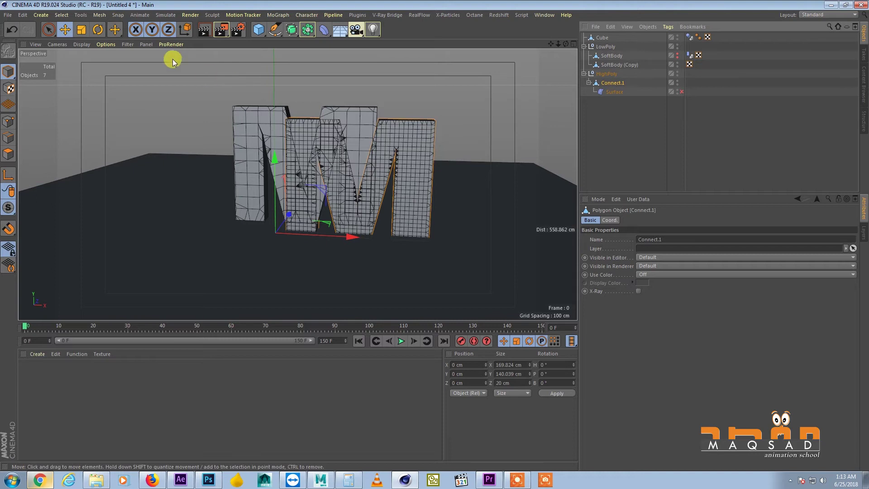
{"action": "left_click", "coordinate": [100, 15]}
{"action": "mouse_move", "coordinate": [113, 97]}
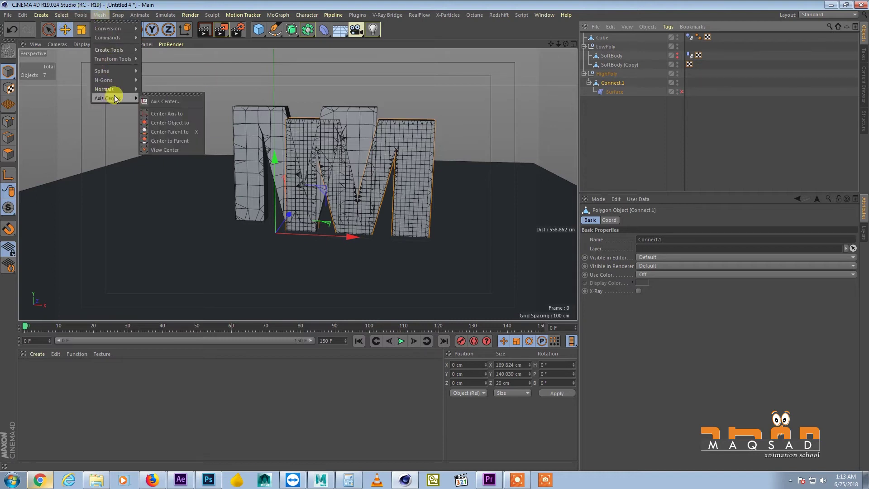
{"action": "left_click", "coordinate": [170, 111]}
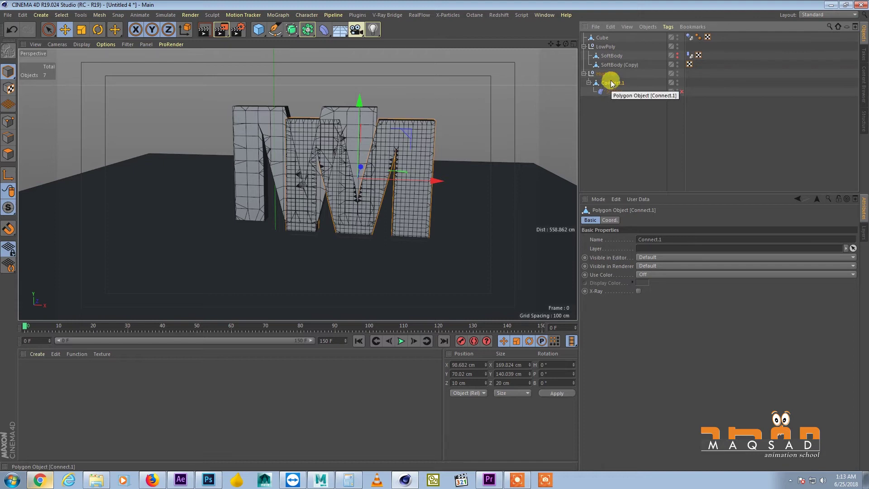
- Parent Connect.1 to SoftBody (Copy) and reset its X and Y position to 0 cm
{"action": "left_click_drag", "start_coordinate": [616, 86], "coordinate": [615, 64]}
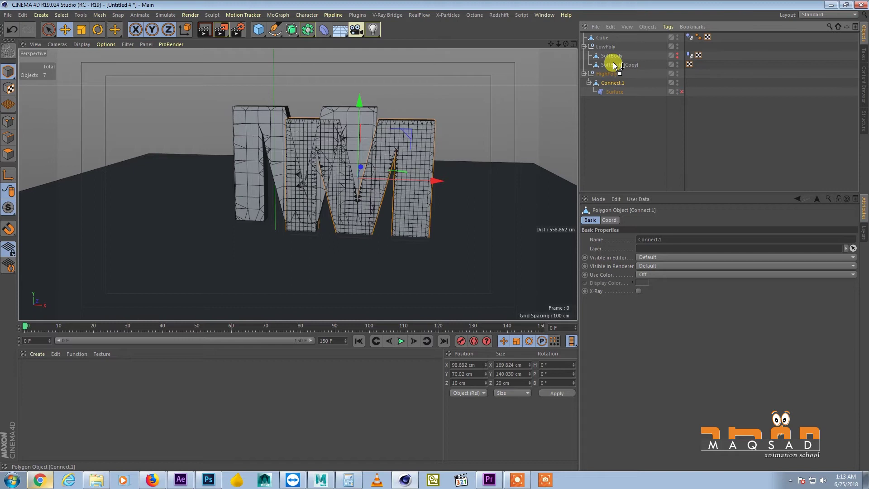
{"action": "left_click", "coordinate": [617, 64]}
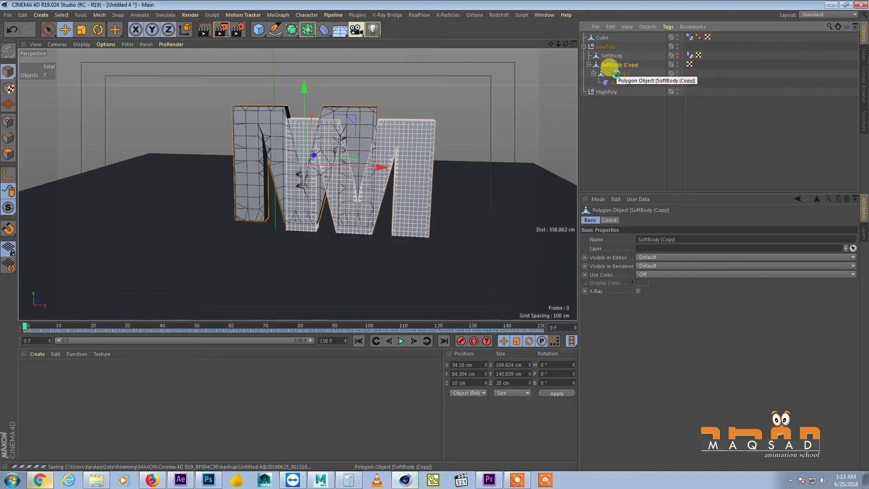
{"action": "left_click", "coordinate": [617, 75]}
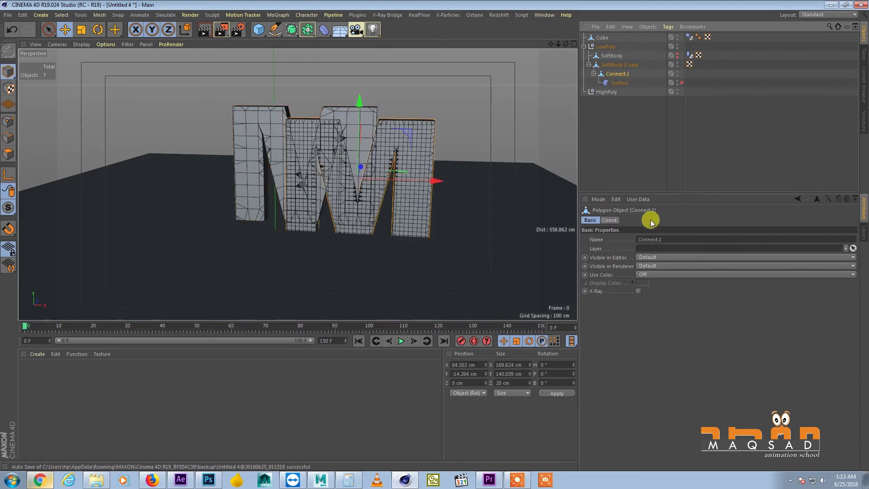
{"action": "left_click", "coordinate": [610, 220]}
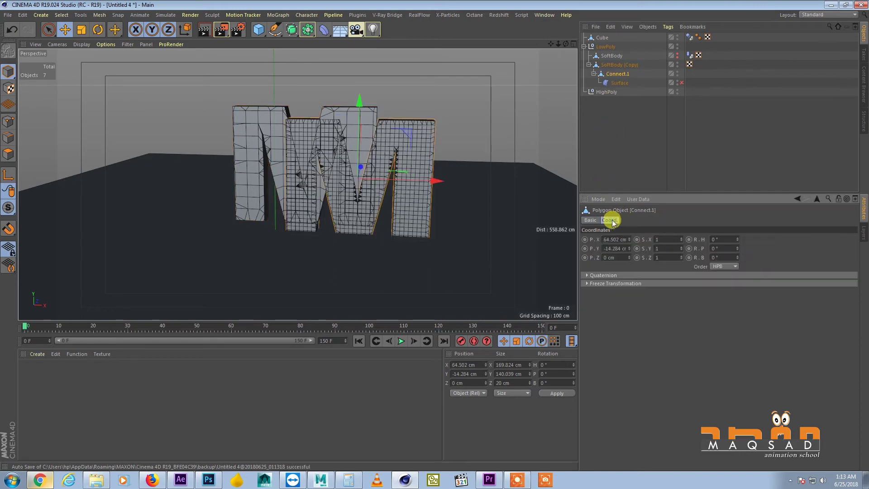
{"action": "right_click", "coordinate": [629, 240]}
{"action": "right_click", "coordinate": [629, 248]}
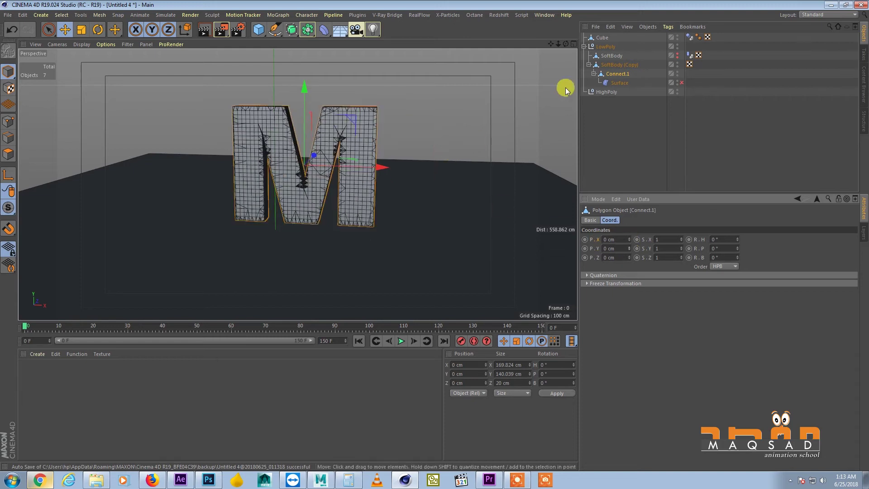
- Return Connect.1 to the HighPoly group, then re-enable and initialize its Surface deformer
{"action": "left_click_drag", "start_coordinate": [607, 74], "coordinate": [606, 92]}
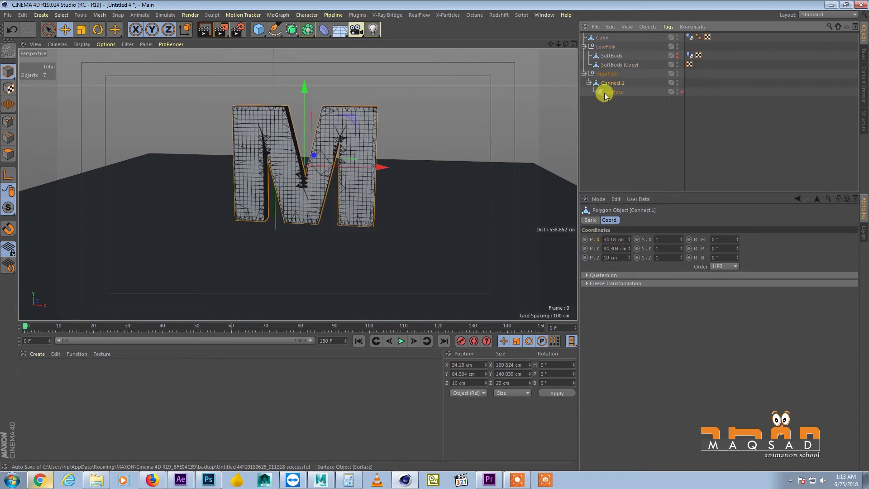
{"action": "left_click", "coordinate": [609, 93]}
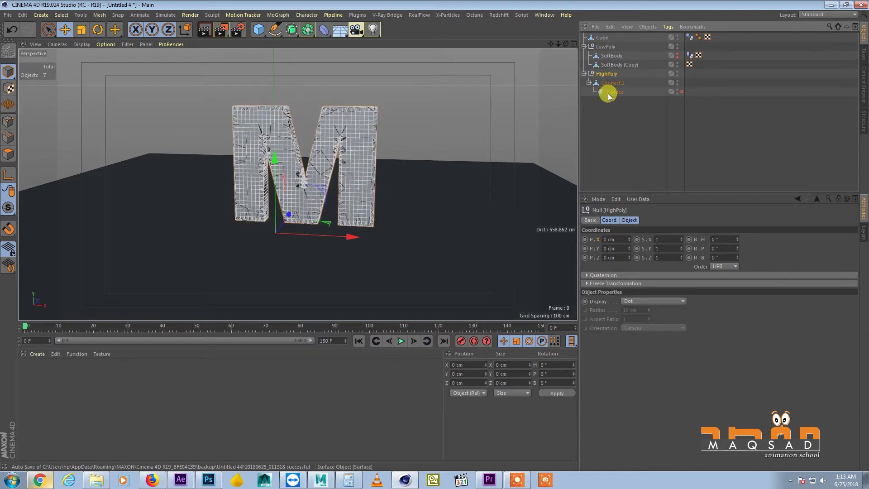
{"action": "left_click", "coordinate": [681, 92]}
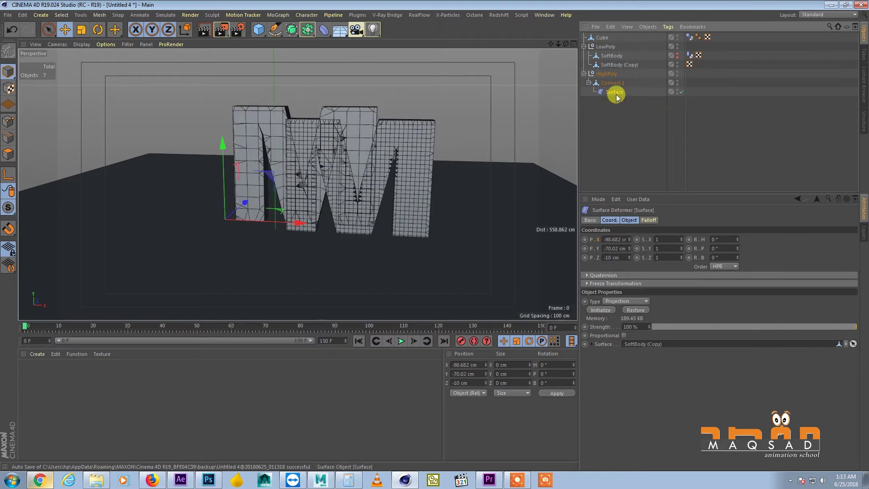
{"action": "left_click", "coordinate": [630, 220]}
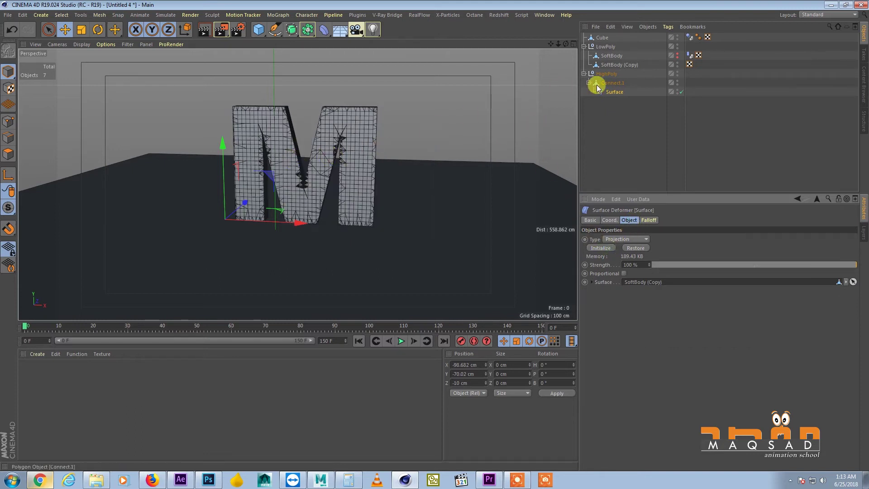
- Hide SoftBody (Copy) and play back the high-poly letter's deformation, then return to frame 0
{"action": "left_click", "coordinate": [677, 64]}
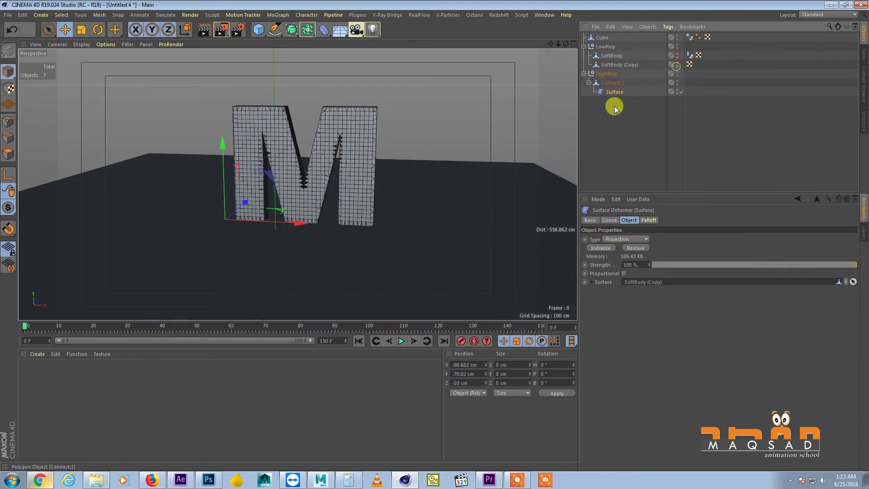
{"action": "left_click", "coordinate": [401, 341]}
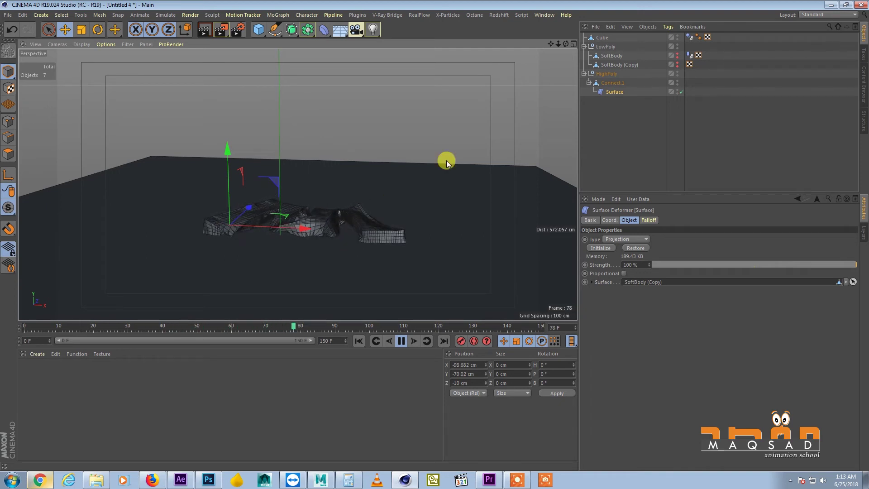
{"action": "left_click_drag", "start_coordinate": [408, 176], "coordinate": [382, 240], "text": "alt"}
{"action": "key", "text": "F8"}
{"action": "middle_click_drag", "start_coordinate": [375, 218], "coordinate": [381, 122], "text": "alt"}
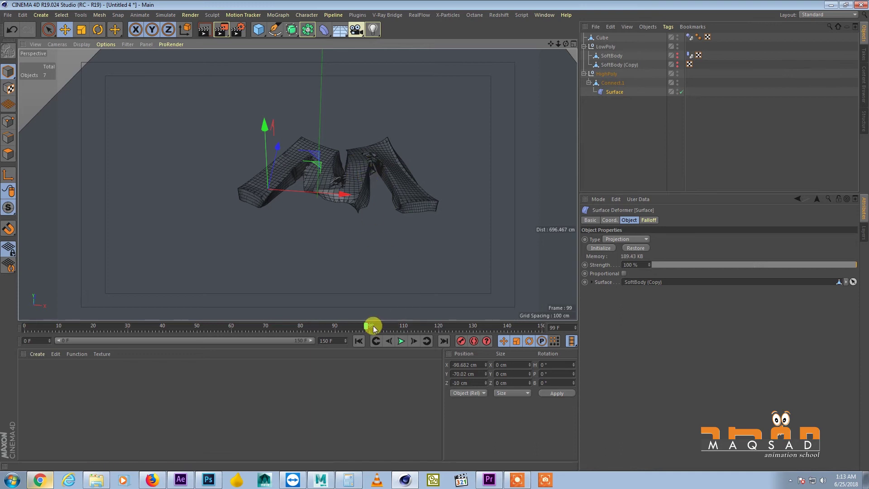
{"action": "left_click_drag", "start_coordinate": [377, 327], "coordinate": [386, 259]}
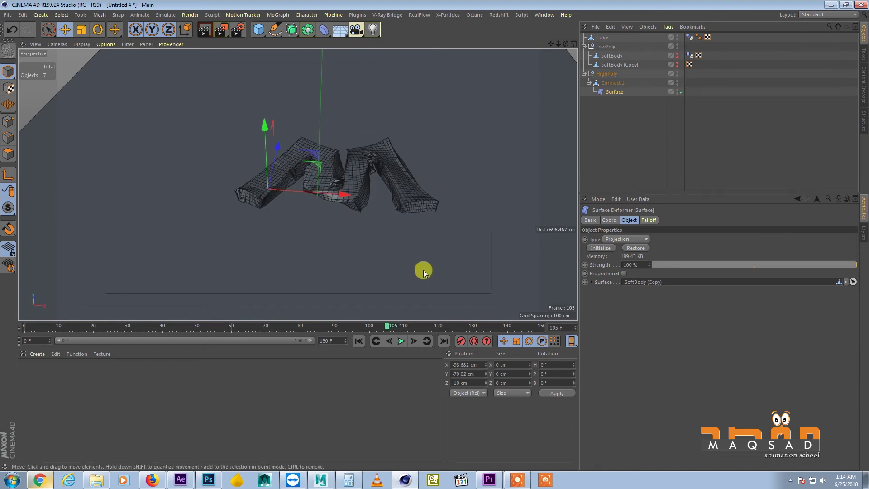
{"action": "left_click", "coordinate": [359, 341]}
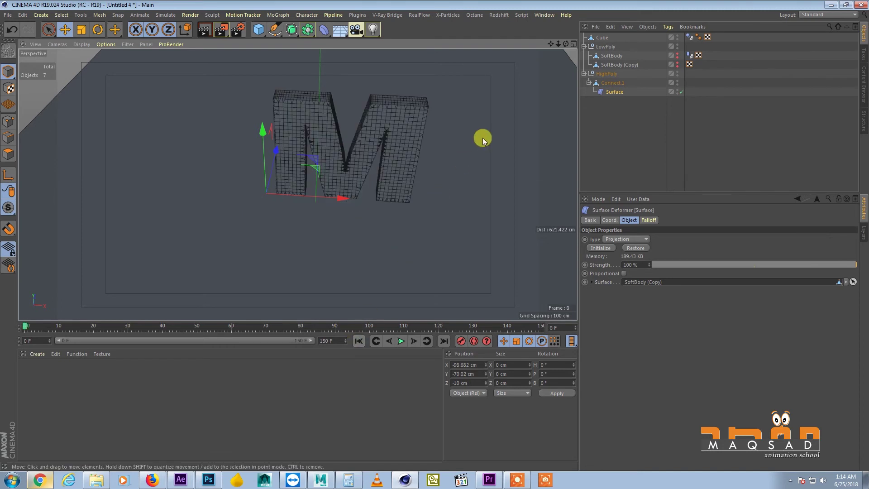
- Select the high-poly Connect.1 mesh and open the F-Curve timeline
{"action": "left_click", "coordinate": [610, 82]}
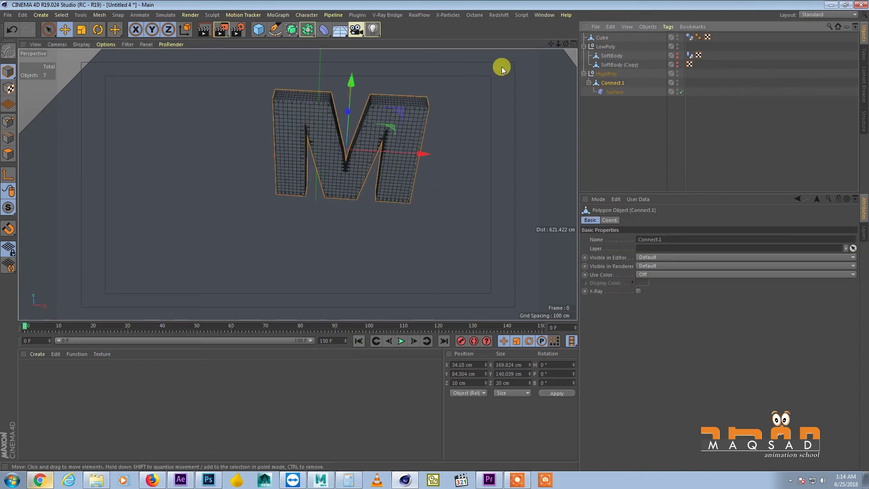
{"action": "left_click", "coordinate": [544, 15]}
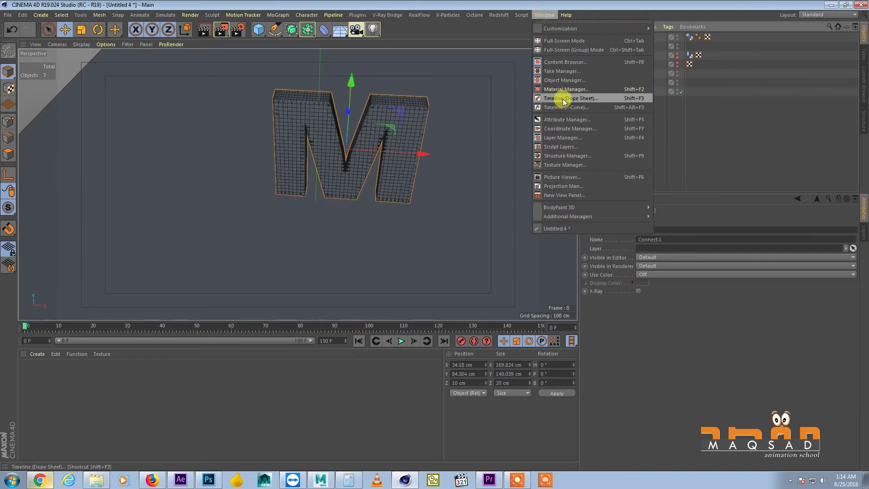
{"action": "left_click", "coordinate": [565, 108]}
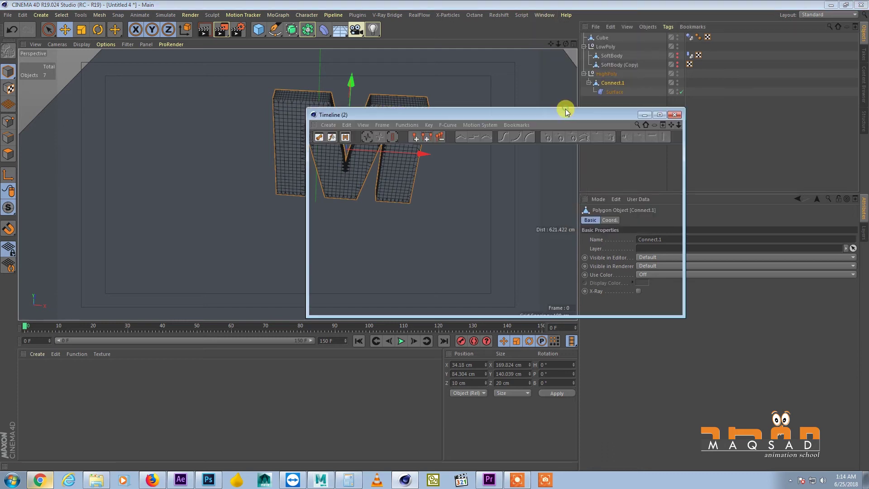
{"action": "left_click_drag", "start_coordinate": [521, 120], "coordinate": [520, 138]}
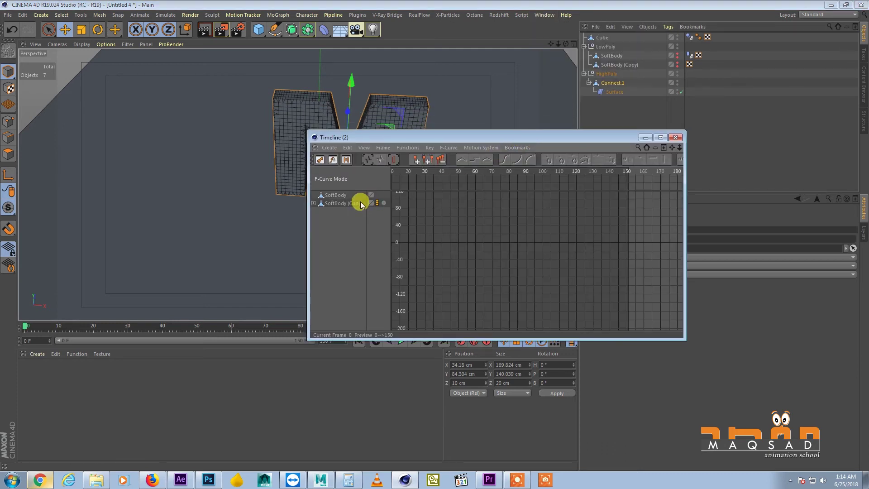
{"action": "left_click", "coordinate": [676, 138]}
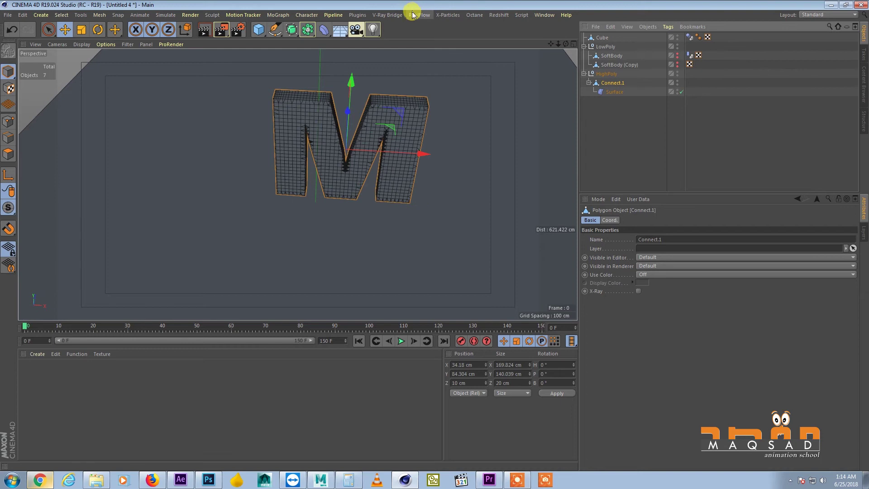
{"action": "left_click", "coordinate": [614, 93]}
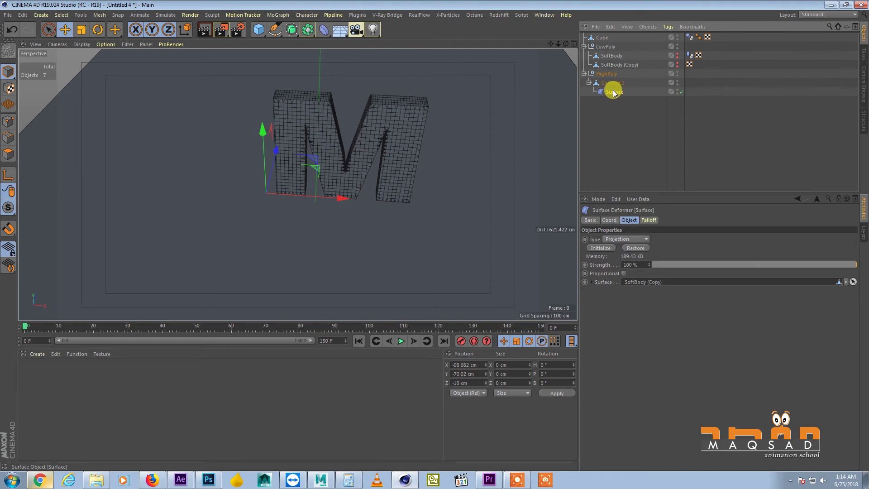
{"action": "left_click", "coordinate": [613, 83]}
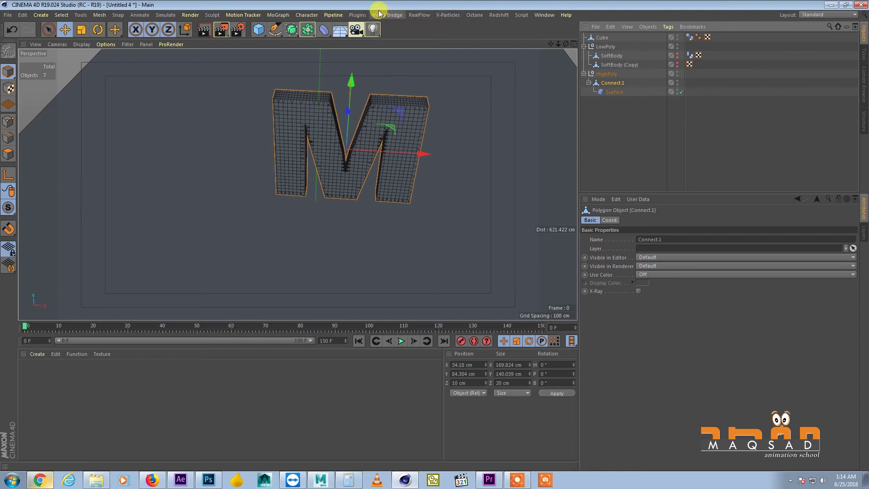
- Open the F-Curve timeline and add the high-poly Connect.1 mesh to its object list
{"action": "left_click", "coordinate": [544, 15]}
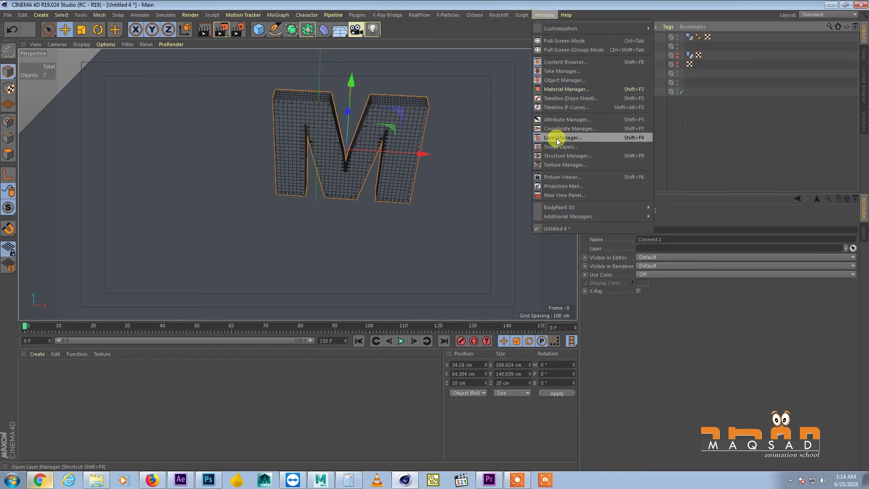
{"action": "left_click", "coordinate": [560, 107]}
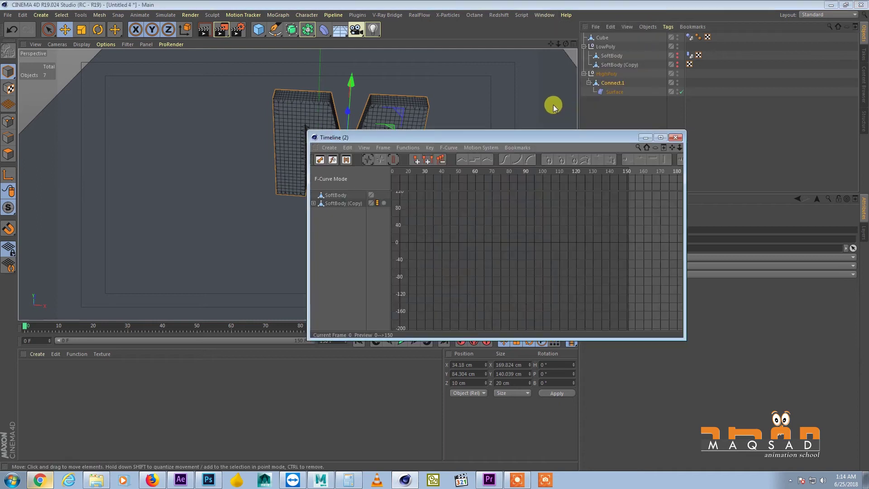
{"action": "left_click_drag", "start_coordinate": [622, 86], "coordinate": [343, 214]}
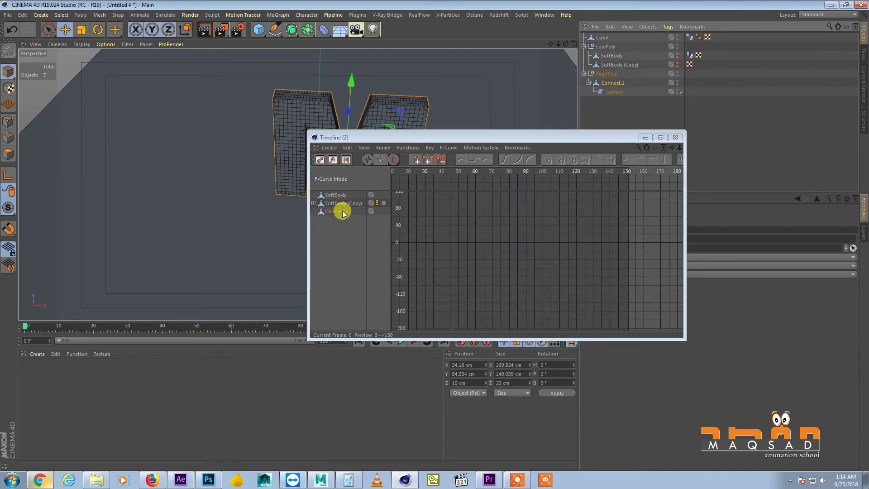
{"action": "left_click", "coordinate": [342, 212]}
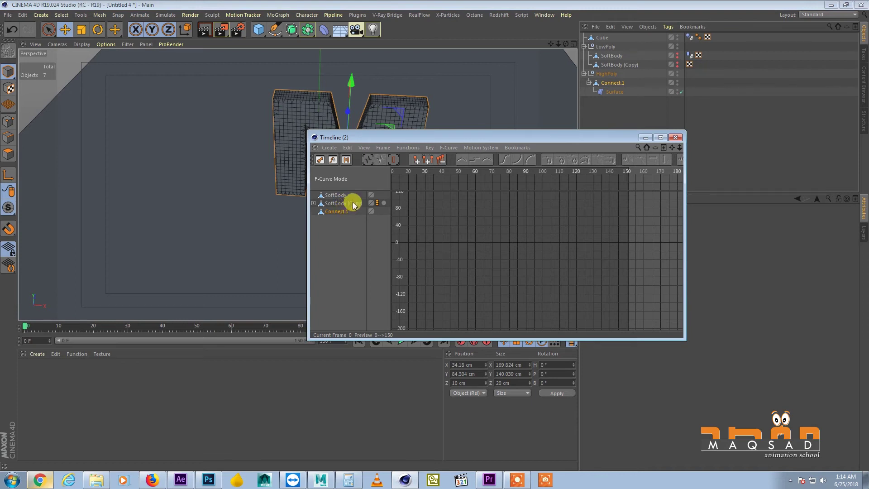
- Bake Connect.1 into an animated copy with Bake Objects, then close the timeline
{"action": "left_click", "coordinate": [401, 148]}
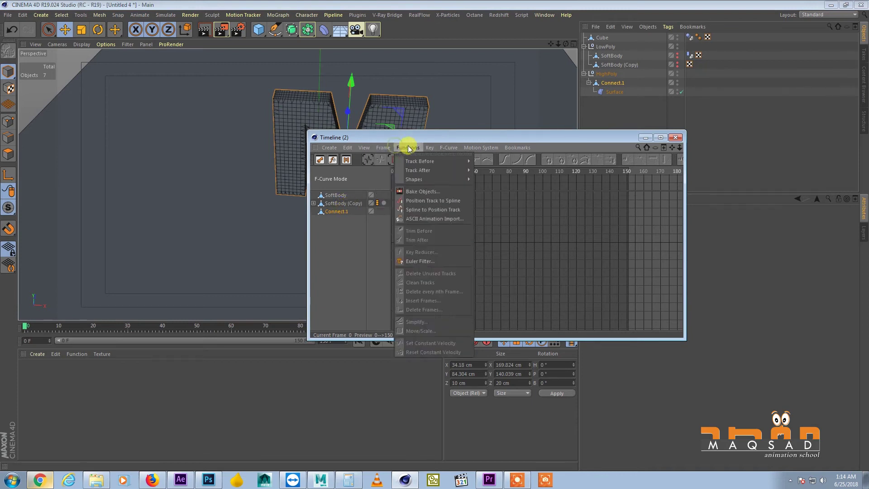
{"action": "mouse_move", "coordinate": [444, 148]}
{"action": "mouse_move", "coordinate": [408, 148]}
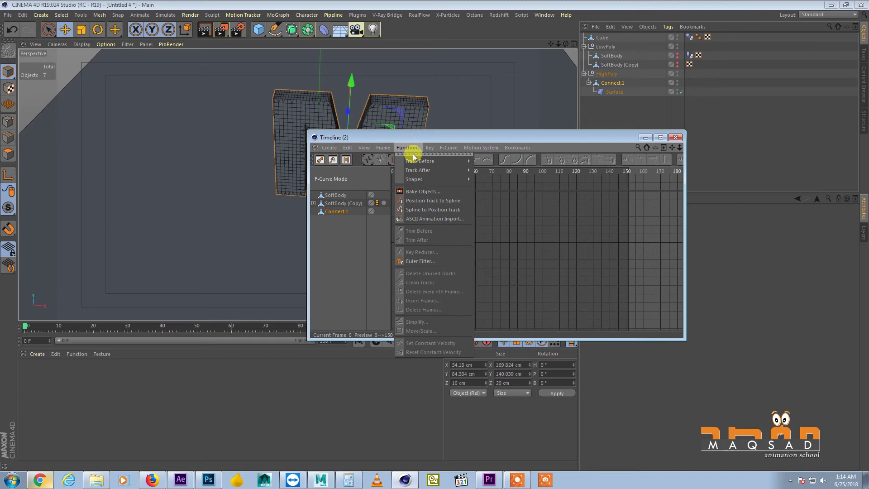
{"action": "left_click", "coordinate": [421, 189]}
{"action": "left_click_drag", "start_coordinate": [418, 138], "coordinate": [509, 77]}
{"action": "left_click", "coordinate": [501, 185]}
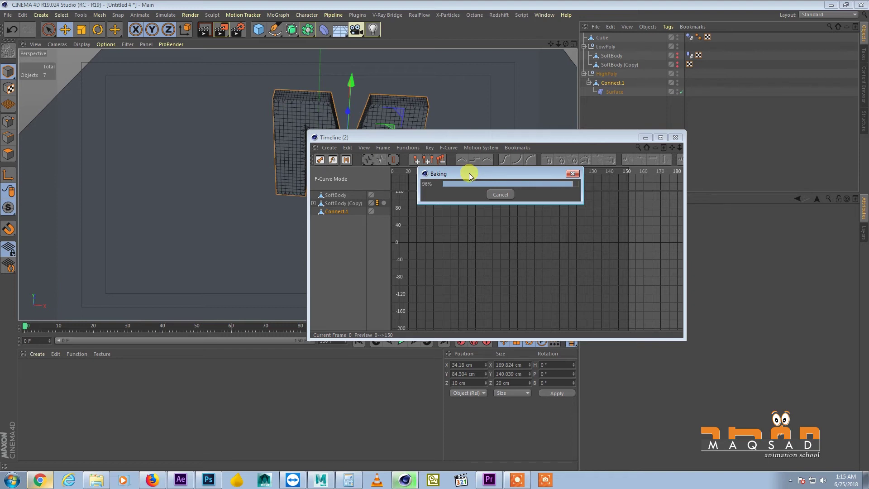
{"action": "left_click", "coordinate": [679, 137]}
- Delete the Surface deformer from Connect.1 (Copy) and hide the original Connect.1
{"action": "left_click", "coordinate": [589, 83]}
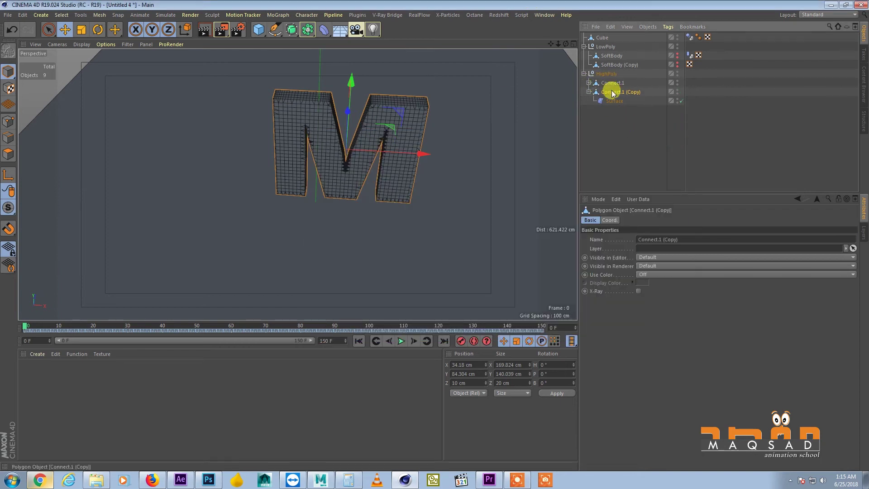
{"action": "left_click", "coordinate": [611, 101]}
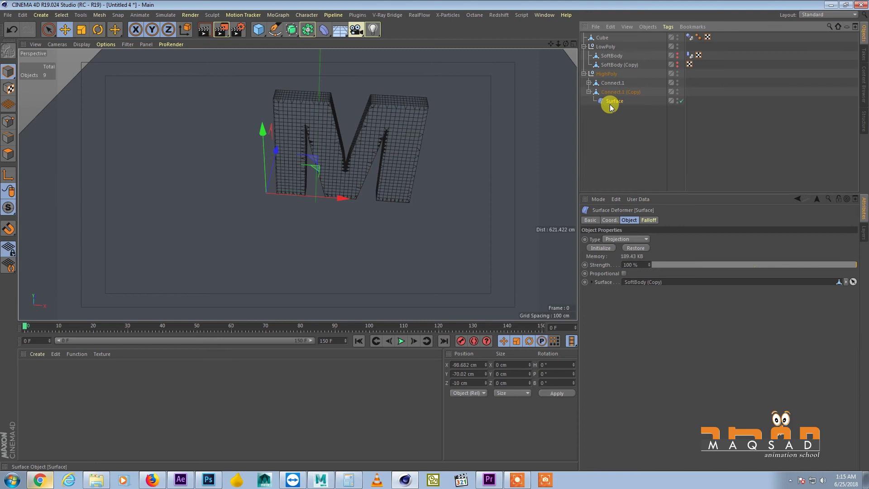
{"action": "key", "text": "Delete"}
{"action": "left_click", "coordinate": [614, 84]}
{"action": "left_click", "coordinate": [678, 81]}
{"action": "left_click", "coordinate": [618, 92]}
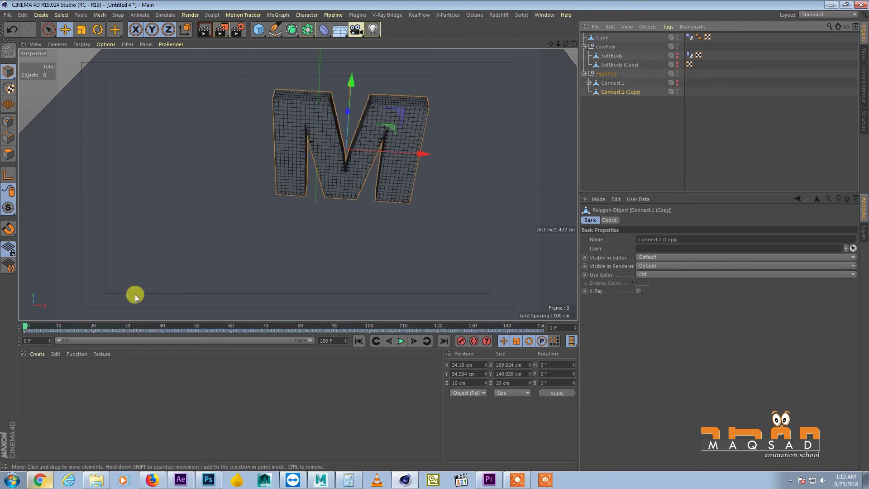
- Scrub through the baked deformation, then extend the project end and the preview range to 200 frames
{"action": "left_click_drag", "start_coordinate": [36, 328], "coordinate": [169, 327]}
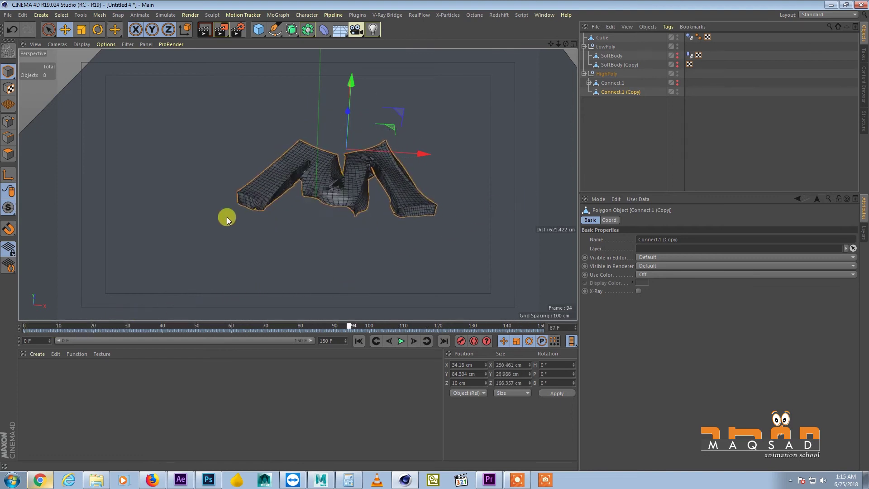
{"action": "left_click_drag", "start_coordinate": [228, 217], "coordinate": [0, 246]}
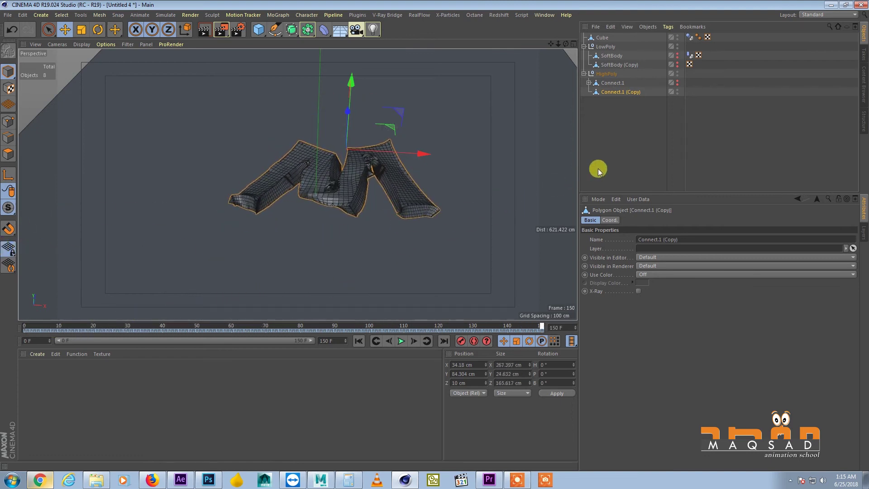
{"action": "left_click_drag", "start_coordinate": [335, 340], "coordinate": [277, 336]}
{"action": "type", "text": "200"}
{"action": "key", "text": "Return"}
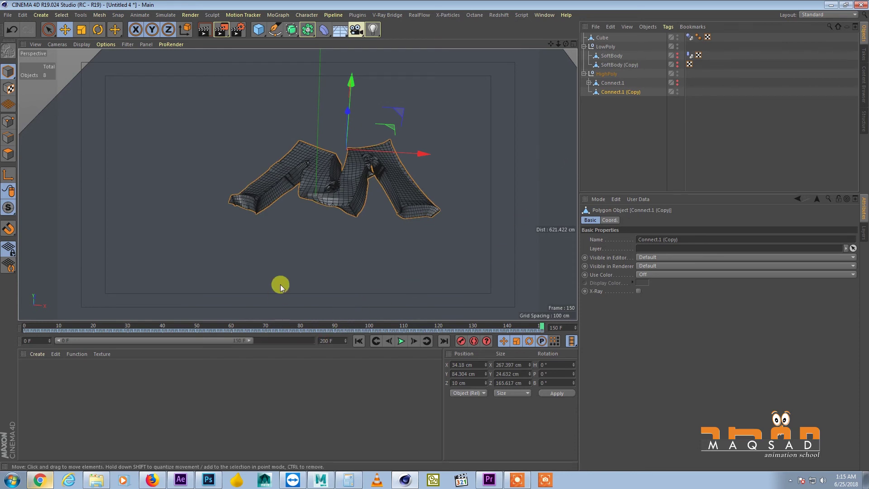
{"action": "double_click", "coordinate": [218, 344]}
- Play the baked letter's collapse from frame 0, then stop playback
{"action": "left_click", "coordinate": [359, 341]}
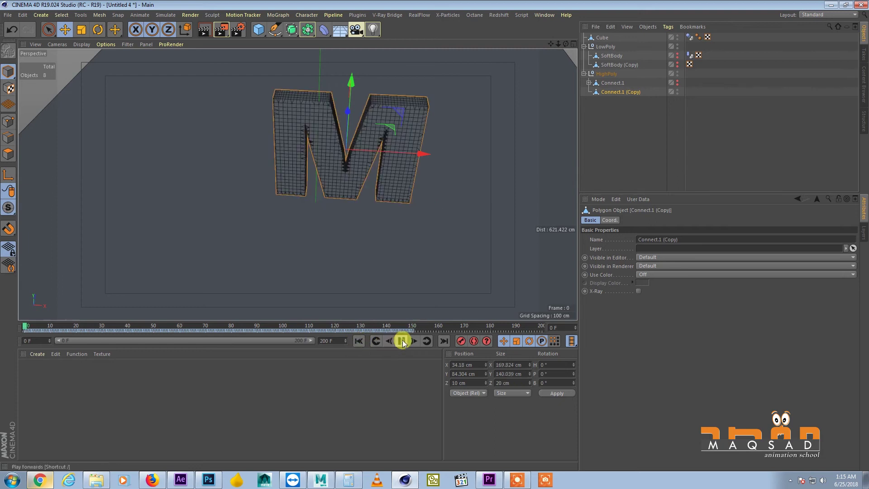
{"action": "left_click", "coordinate": [401, 340]}
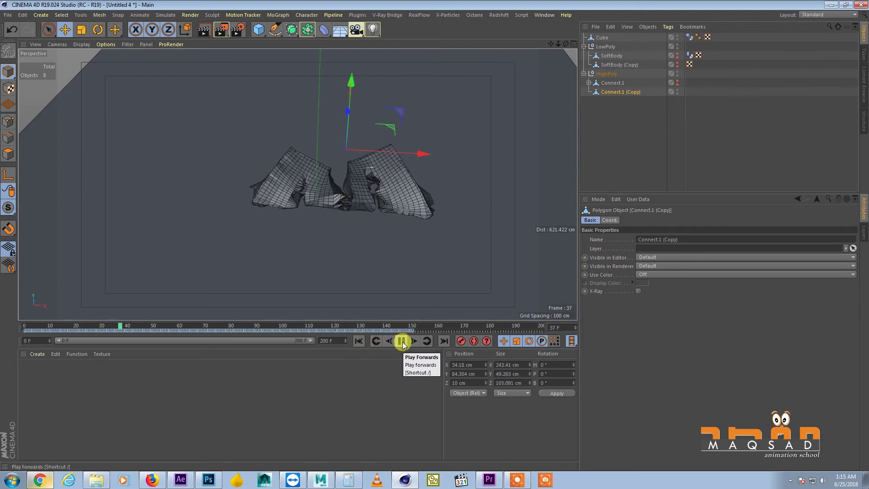
{"action": "left_click", "coordinate": [402, 342]}
- Select all PLA keys of Connect.1 (Copy) and reverse their sequence
{"action": "left_click_drag", "start_coordinate": [421, 335], "coordinate": [13, 318]}
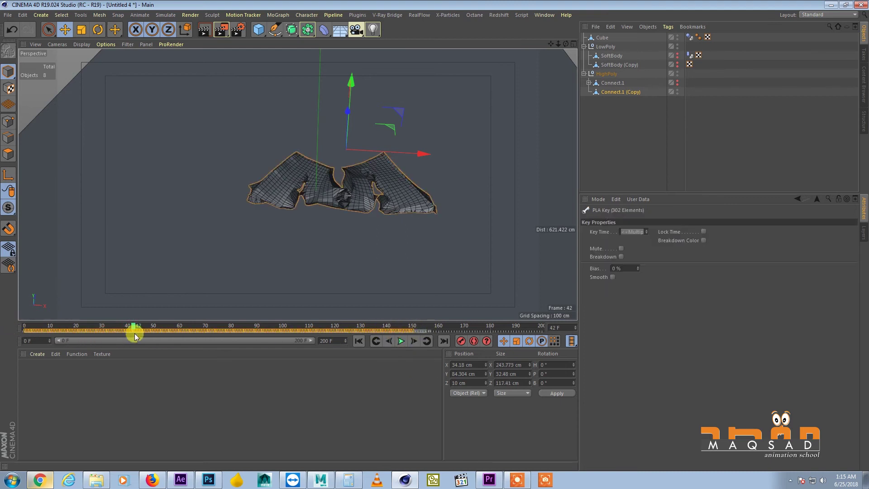
{"action": "right_click", "coordinate": [312, 330]}
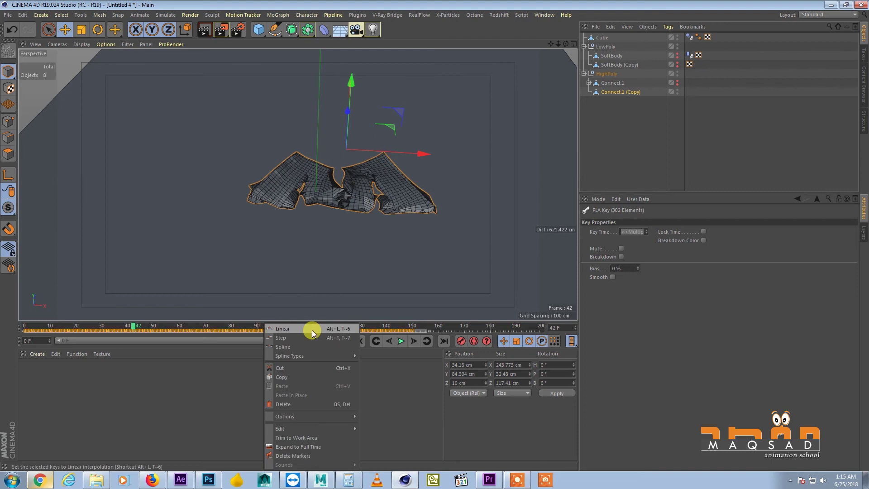
{"action": "mouse_move", "coordinate": [342, 430]}
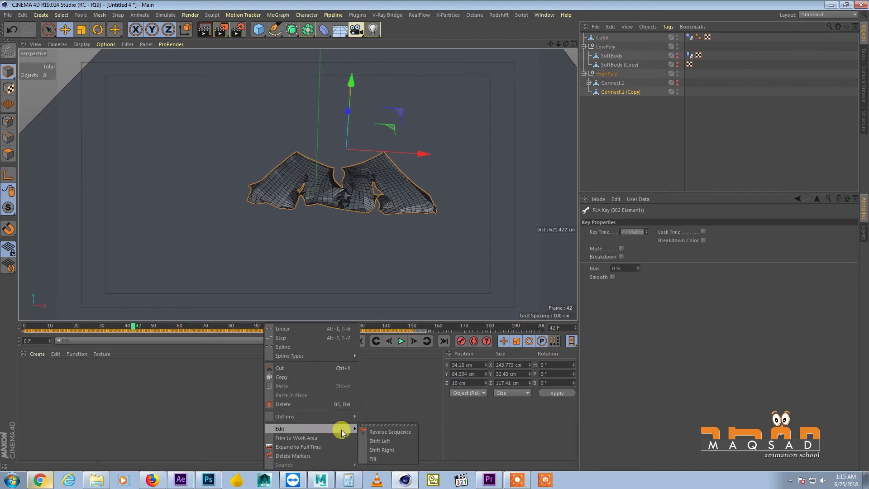
{"action": "left_click", "coordinate": [384, 433]}
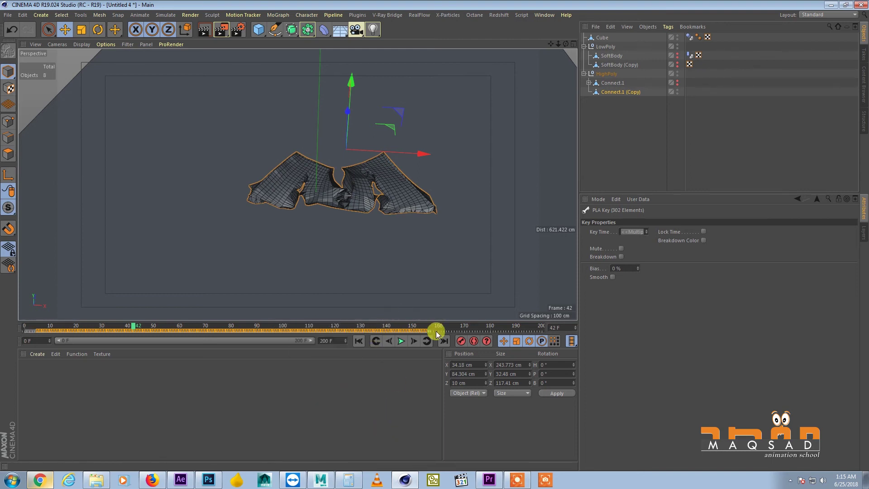
- Move the whole reversed key sequence back so it starts at frame 0
{"action": "left_click_drag", "start_coordinate": [442, 326], "coordinate": [20, 330]}
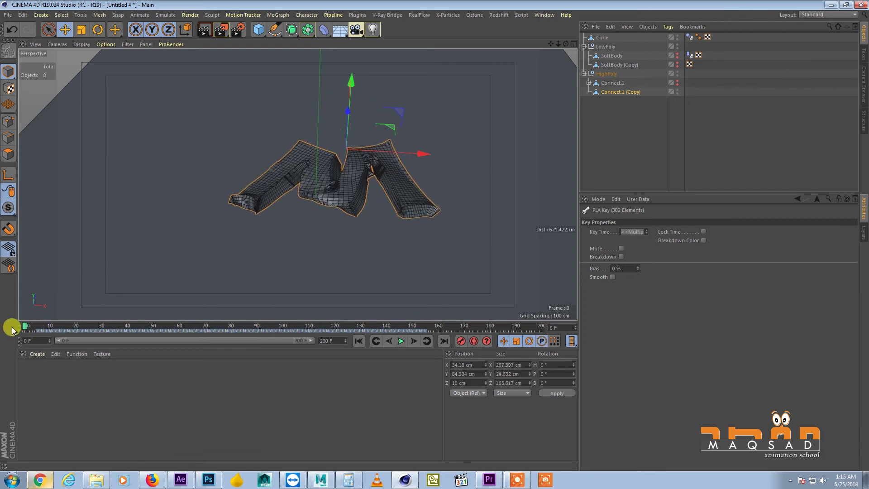
{"action": "left_click_drag", "start_coordinate": [436, 331], "coordinate": [16, 325]}
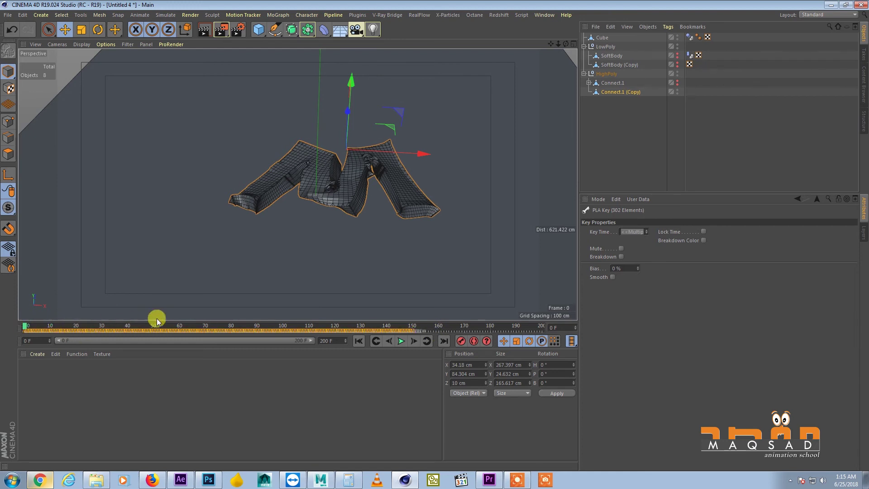
{"action": "left_click", "coordinate": [434, 329]}
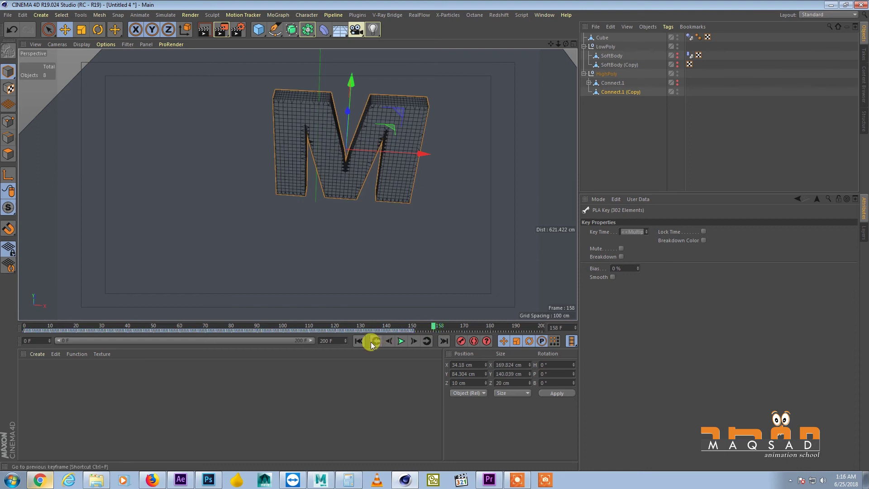
- Play and scrub the reversed animation to examine how the collapsed letter rises into its M shape
{"action": "left_click", "coordinate": [401, 341]}
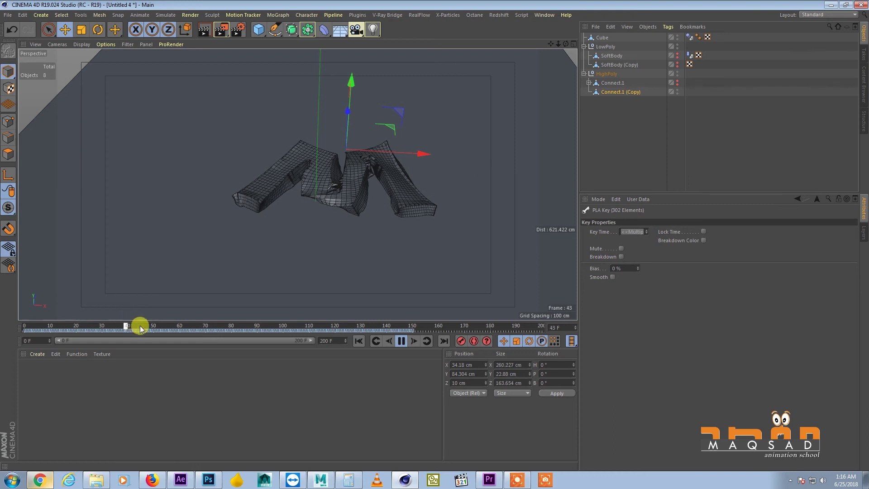
{"action": "left_click_drag", "start_coordinate": [167, 333], "coordinate": [370, 295]}
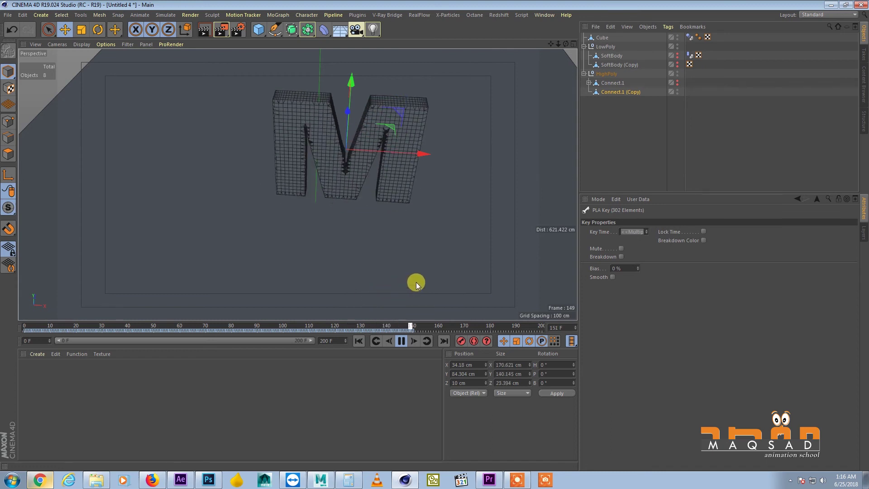
{"action": "left_click_drag", "start_coordinate": [421, 282], "coordinate": [276, 307]}
{"action": "left_click_drag", "start_coordinate": [213, 336], "coordinate": [180, 337]}
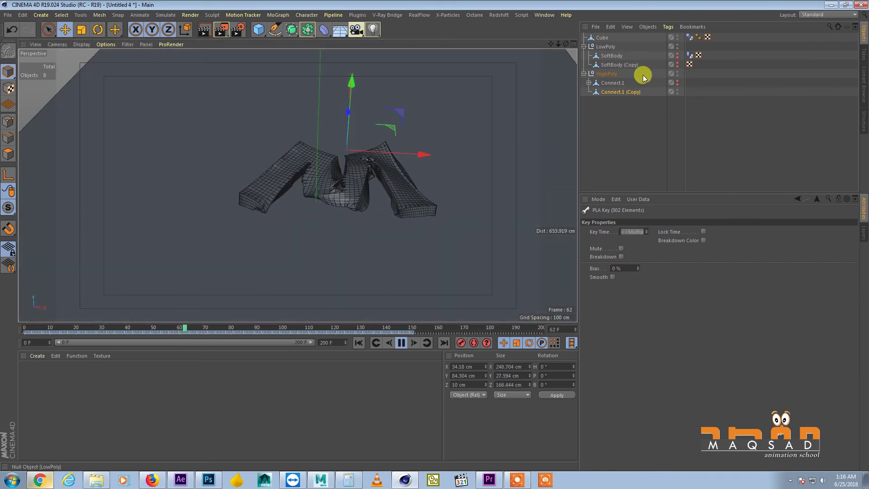
- Delete the Connect.1 (Copy) keys before frame 59, then restore the preview range to 200 frames
{"action": "left_click", "coordinate": [622, 93]}
{"action": "key", "text": "F8"}
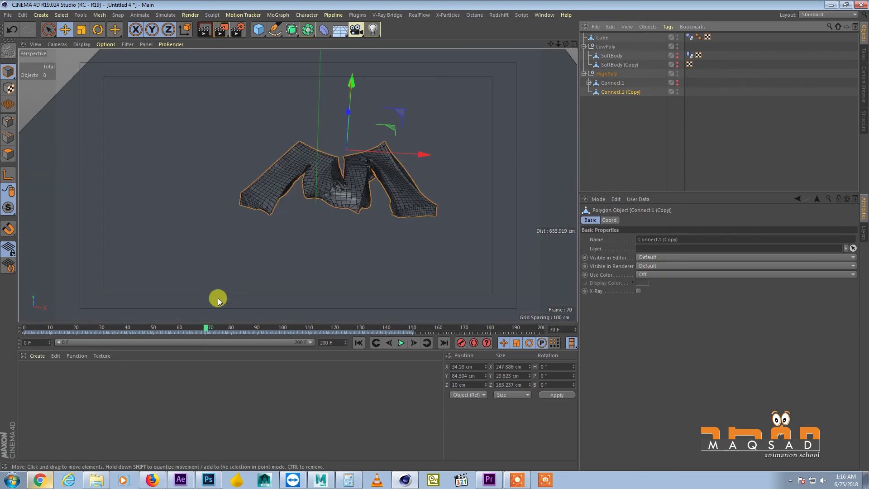
{"action": "left_click", "coordinate": [178, 334]}
{"action": "left_click", "coordinate": [151, 333]}
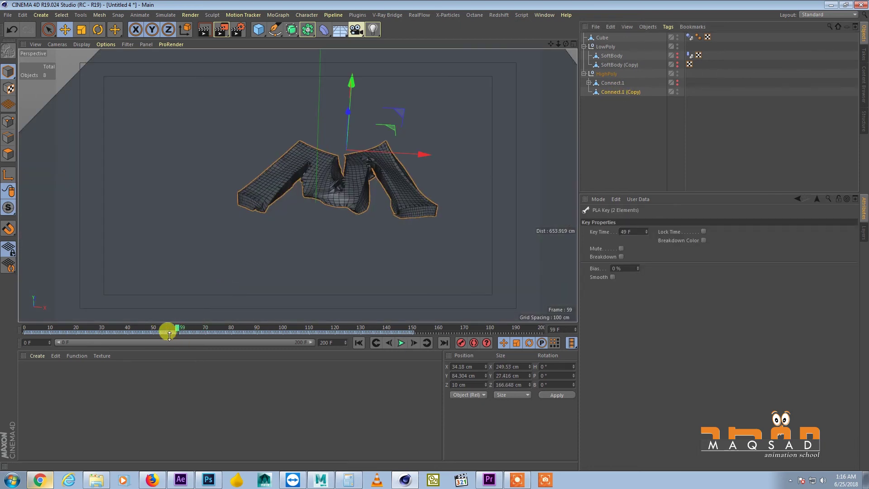
{"action": "left_click_drag", "start_coordinate": [307, 346], "coordinate": [226, 346]}
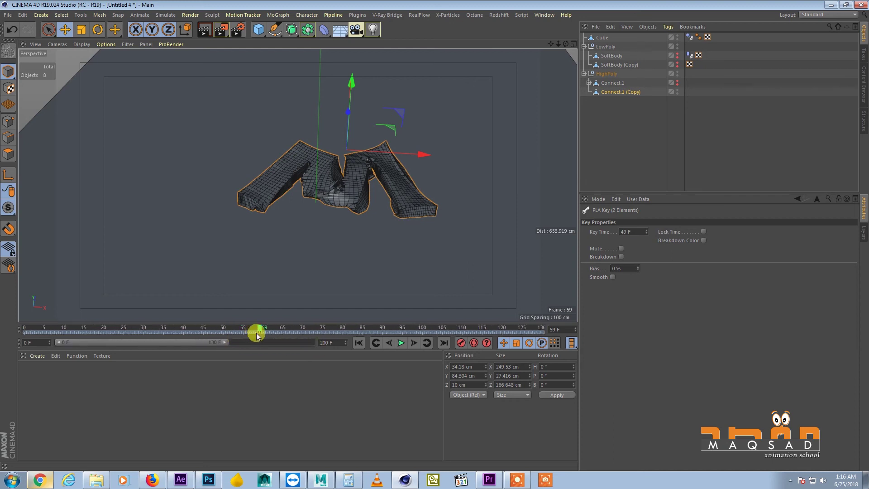
{"action": "right_click", "coordinate": [42, 334]}
{"action": "left_click", "coordinate": [48, 394]}
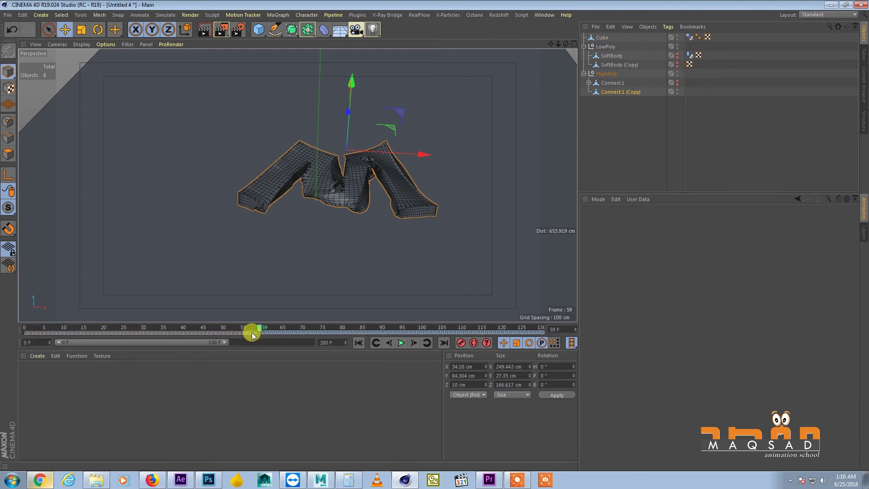
{"action": "left_click_drag", "start_coordinate": [226, 343], "coordinate": [330, 343]}
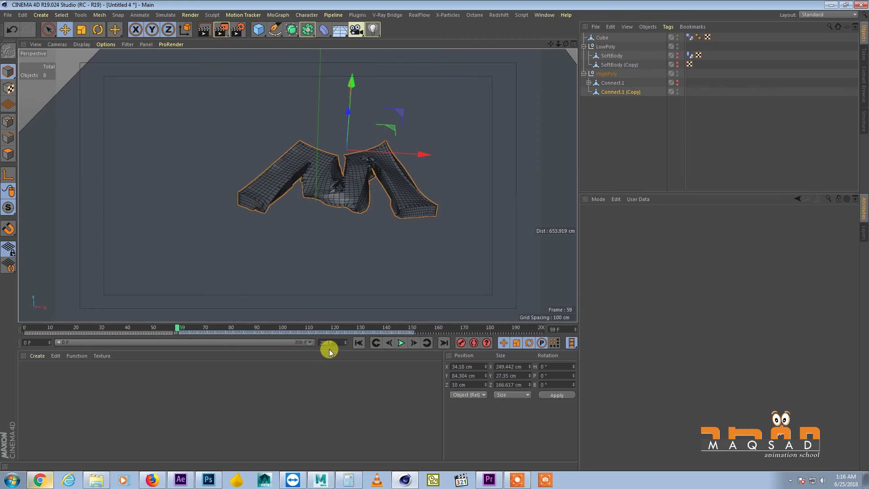
- Select the remaining keys of Connect.1 (Copy) and shift them to start at frame 0
{"action": "left_click_drag", "start_coordinate": [195, 331], "coordinate": [41, 335]}
{"action": "left_click", "coordinate": [274, 334]}
{"action": "left_click_drag", "start_coordinate": [275, 329], "coordinate": [2, 321]}
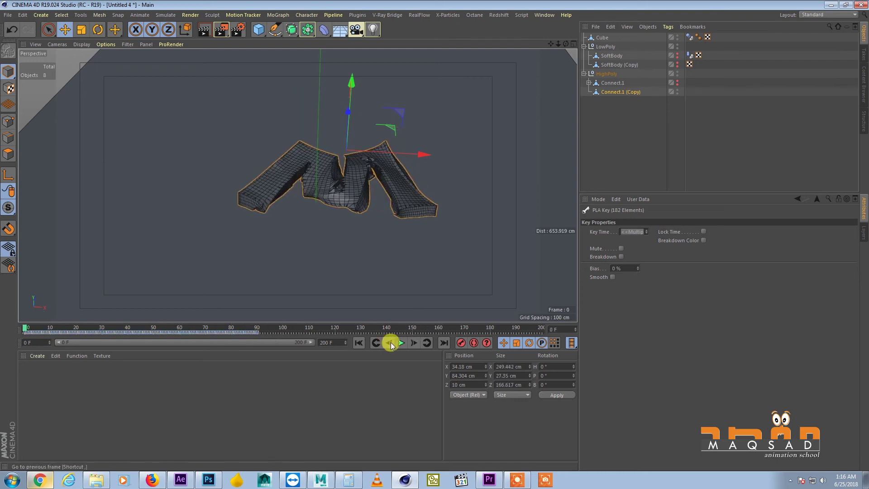
- Set the preview range to end at frame 150 and play the animation
{"action": "left_click", "coordinate": [333, 343]}
{"action": "type", "text": "1"}
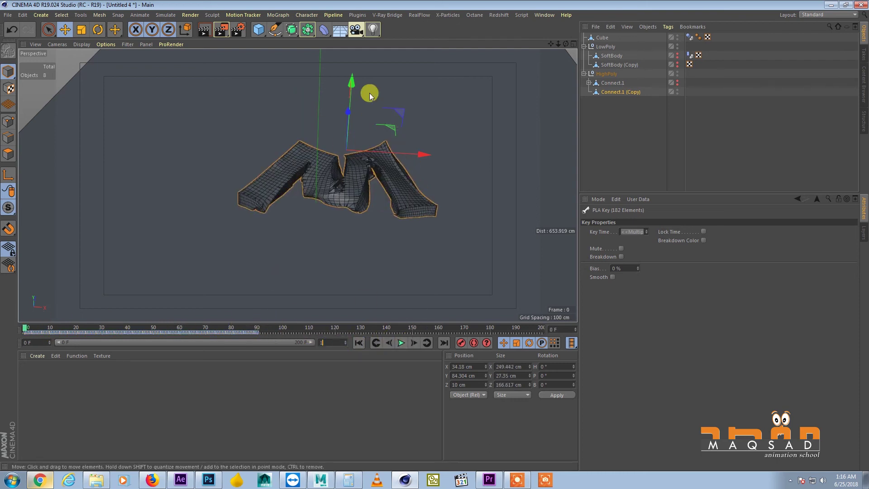
{"action": "key", "text": "Return"}
{"action": "left_click", "coordinate": [401, 343]}
- Take Connect.1 (Copy) out of the HighPoly group, then group Cube, LowPoly and HighPoly under one null
{"action": "left_click_drag", "start_coordinate": [606, 93], "coordinate": [588, 96]}
{"action": "left_click", "coordinate": [584, 66]}
{"action": "left_click", "coordinate": [584, 46]}
{"action": "left_click", "coordinate": [584, 56]}
{"action": "left_click", "coordinate": [610, 66]}
{"action": "left_click", "coordinate": [603, 40]}
{"action": "left_click", "coordinate": [606, 56], "text": "shift"}
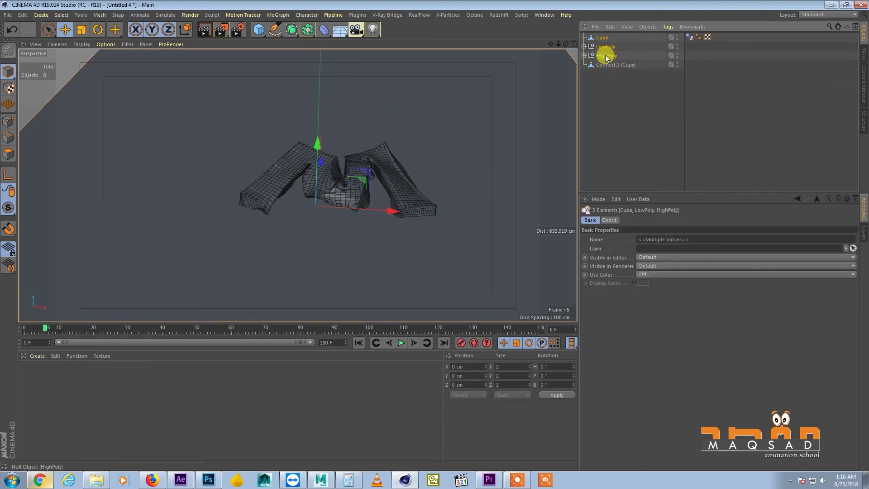
{"action": "key", "text": "alt+g"}
- Group Connect.1 (Copy) under its own null and name that null Final
{"action": "left_click", "coordinate": [607, 47]}
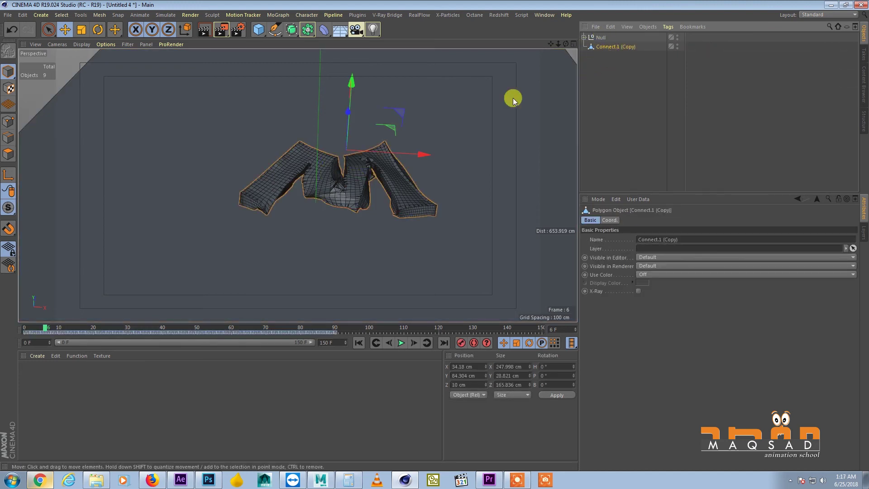
{"action": "key", "text": "alt+g"}
{"action": "double_click", "coordinate": [605, 46]}
{"action": "type", "text": "Final"}
{"action": "key", "text": "Return"}
- Rename the Connect.1 (Copy) mesh inside Final as M
{"action": "left_click", "coordinate": [584, 48]}
{"action": "left_click", "coordinate": [644, 107]}
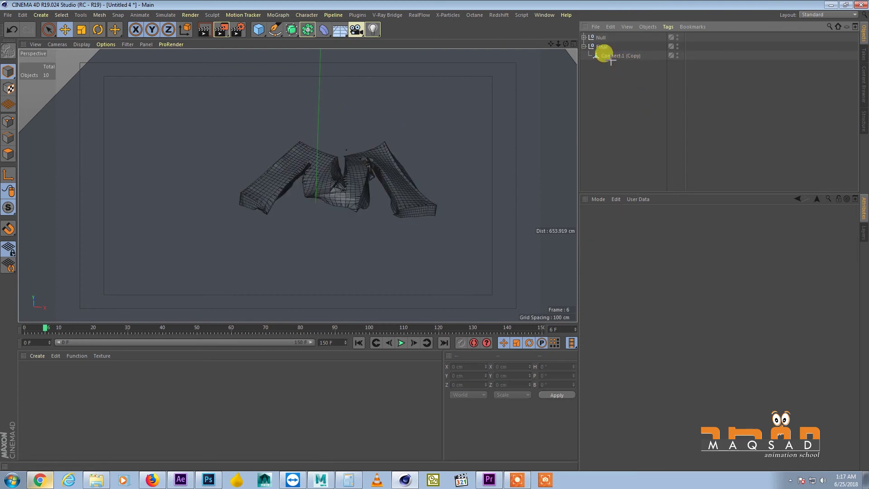
{"action": "double_click", "coordinate": [608, 55]}
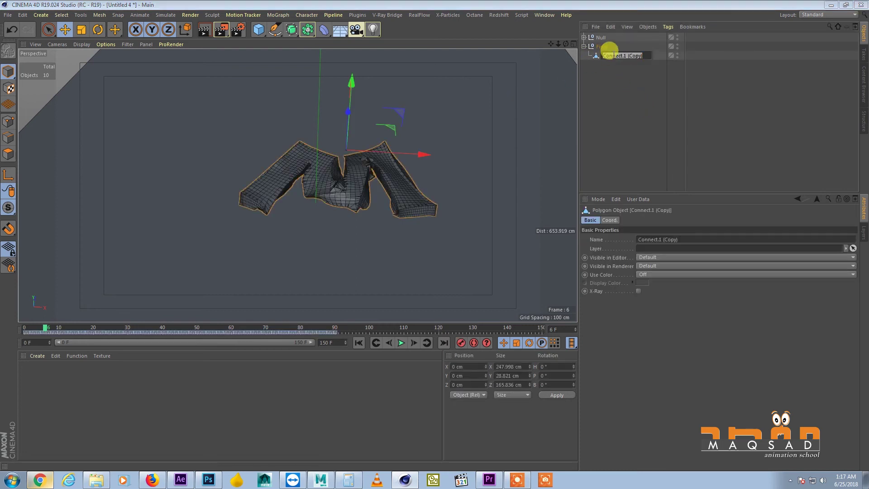
{"action": "type", "text": "M"}
{"action": "key", "text": "Return"}
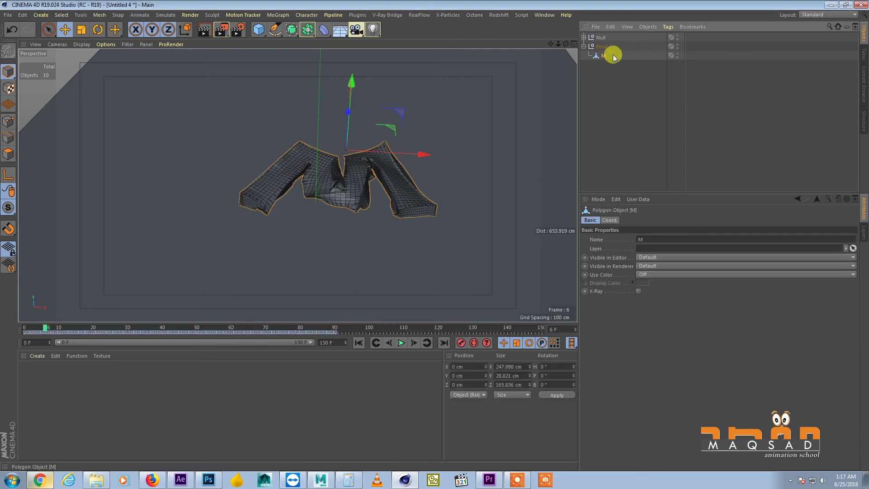
- Play the rising animation briefly, then add a Smoothing deformer as a child of M
{"action": "left_click", "coordinate": [401, 343]}
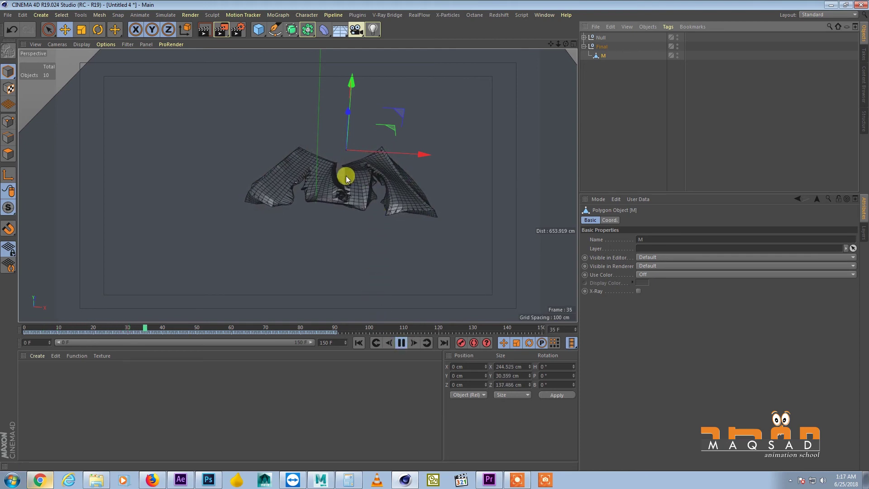
{"action": "scroll", "coordinate": [346, 176], "scroll_direction": "up", "scroll_amount": 4}
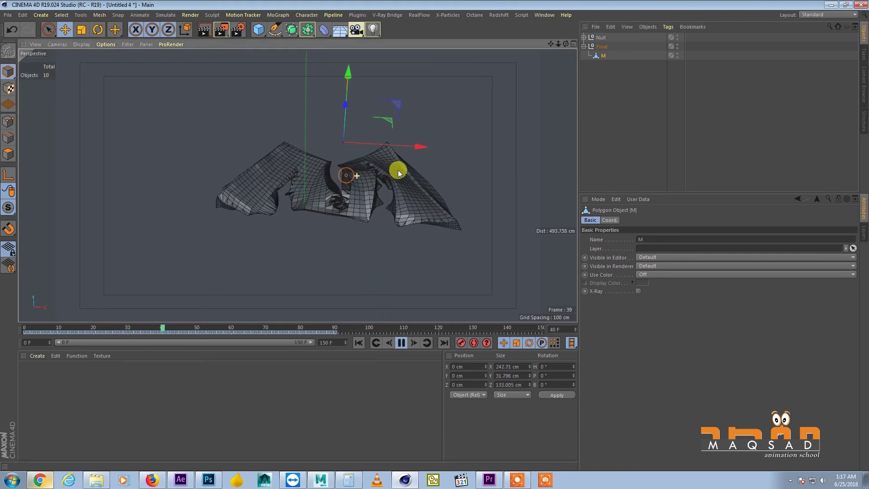
{"action": "left_click", "coordinate": [197, 334]}
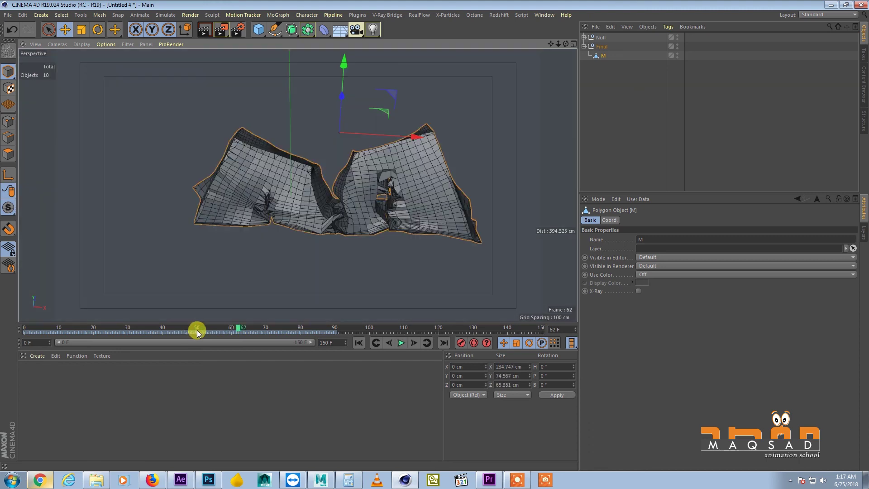
{"action": "left_click", "coordinate": [602, 54]}
{"action": "left_click", "coordinate": [311, 30]}
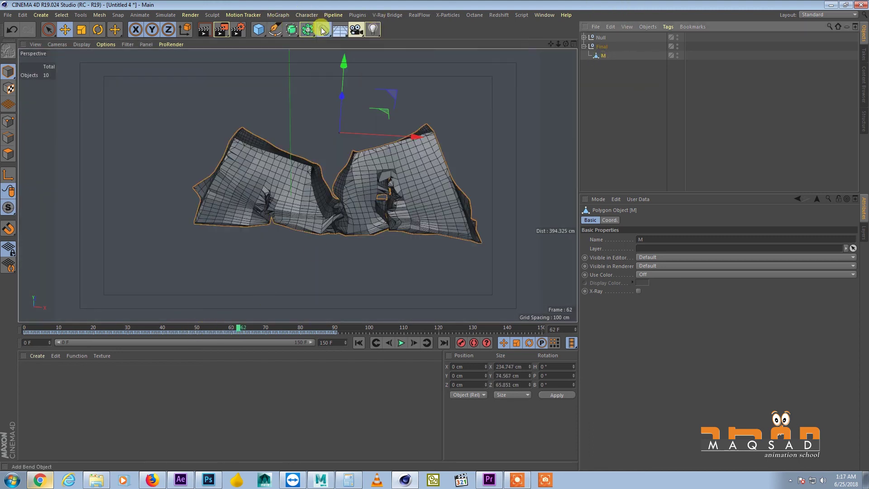
{"action": "left_click", "coordinate": [323, 30]}
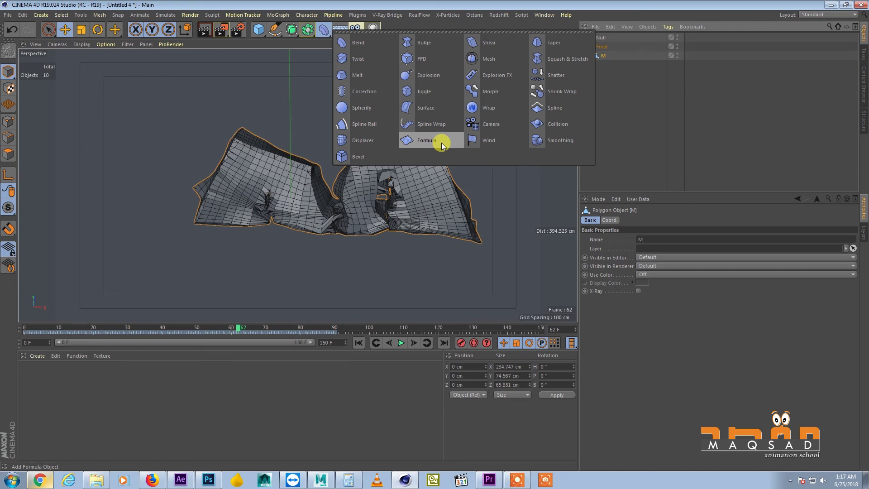
{"action": "left_click", "coordinate": [556, 141]}
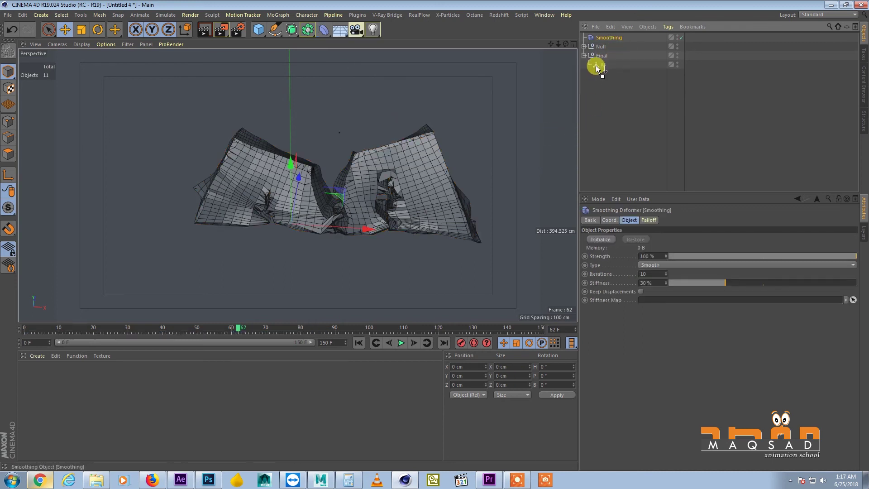
{"action": "left_click_drag", "start_coordinate": [597, 68], "coordinate": [598, 66]}
{"action": "left_click", "coordinate": [614, 112]}
- Preview the smoothed animation, then move the Smoothing deformer out of M so it sits above M inside Final
{"action": "left_click_drag", "start_coordinate": [239, 328], "coordinate": [350, 301]}
{"action": "left_click_drag", "start_coordinate": [319, 179], "coordinate": [289, 175], "text": "alt"}
{"action": "left_click", "coordinate": [358, 343]}
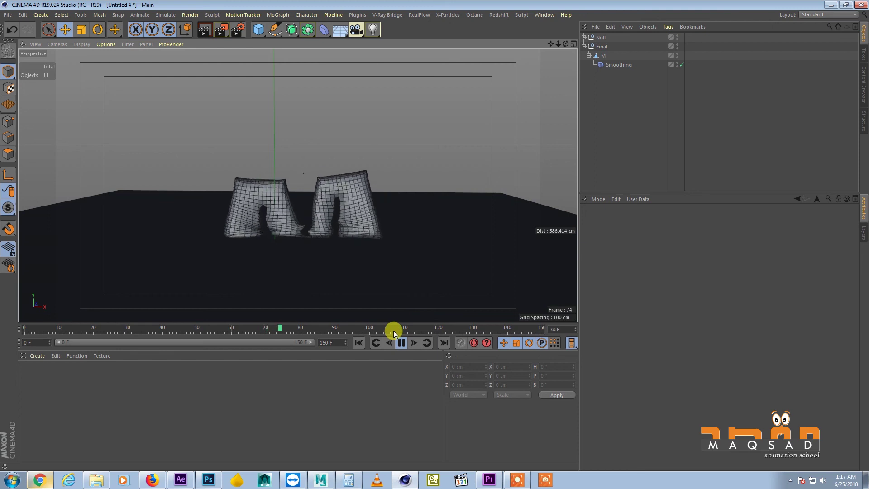
{"action": "left_click", "coordinate": [402, 344]}
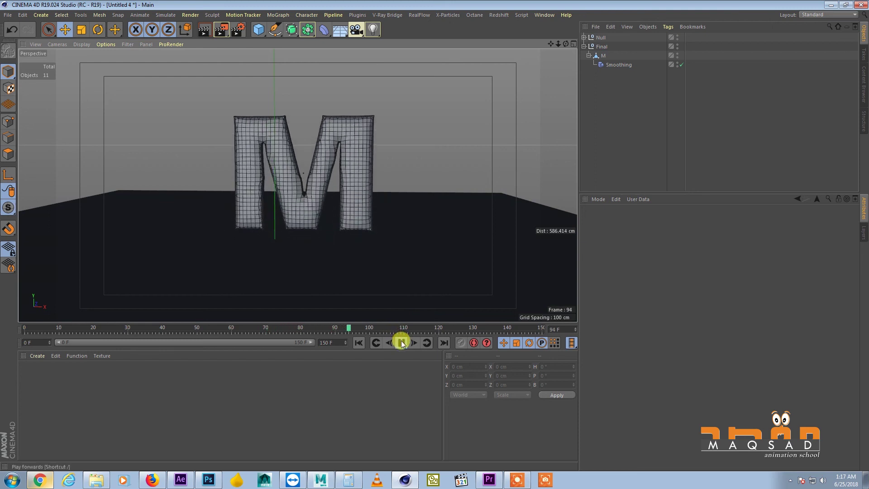
{"action": "left_click", "coordinate": [604, 57]}
{"action": "left_click_drag", "start_coordinate": [607, 54], "coordinate": [607, 53]}
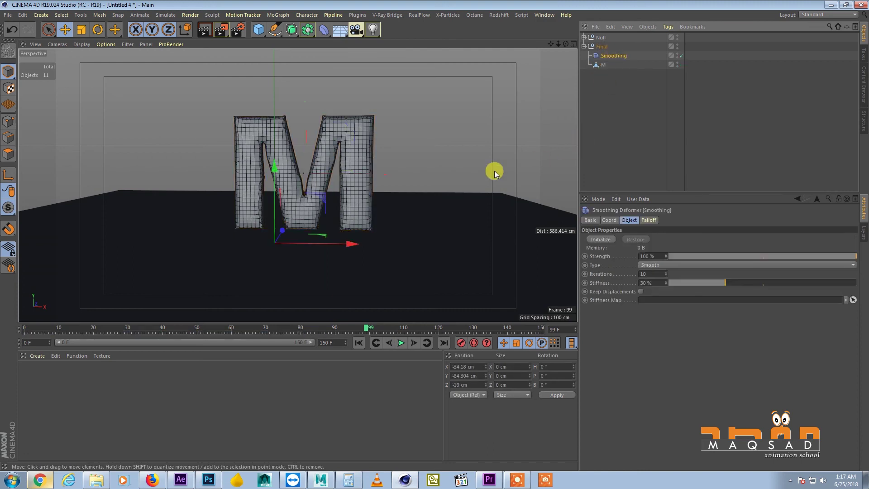
- Add a MoGraph Delay effector and place it inside Final between Smoothing and M
{"action": "left_click_drag", "start_coordinate": [323, 30], "coordinate": [306, 8]}
{"action": "left_click", "coordinate": [280, 15]}
{"action": "mouse_move", "coordinate": [292, 30]}
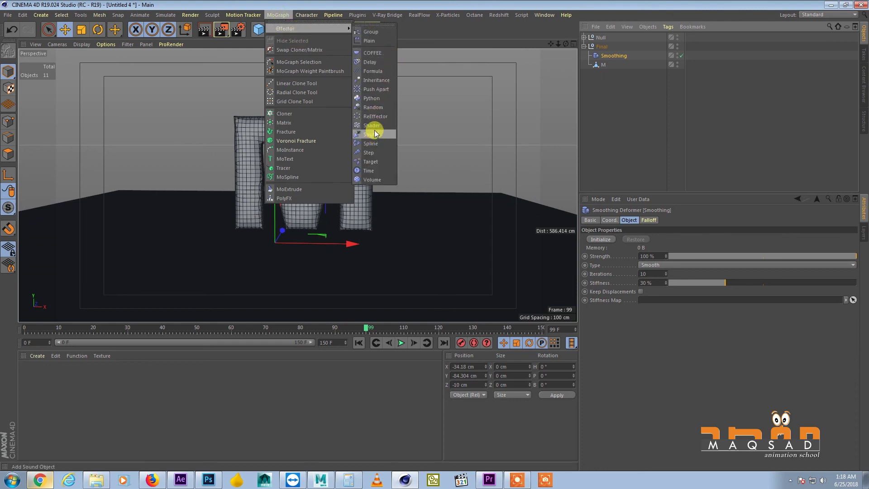
{"action": "left_click", "coordinate": [368, 62]}
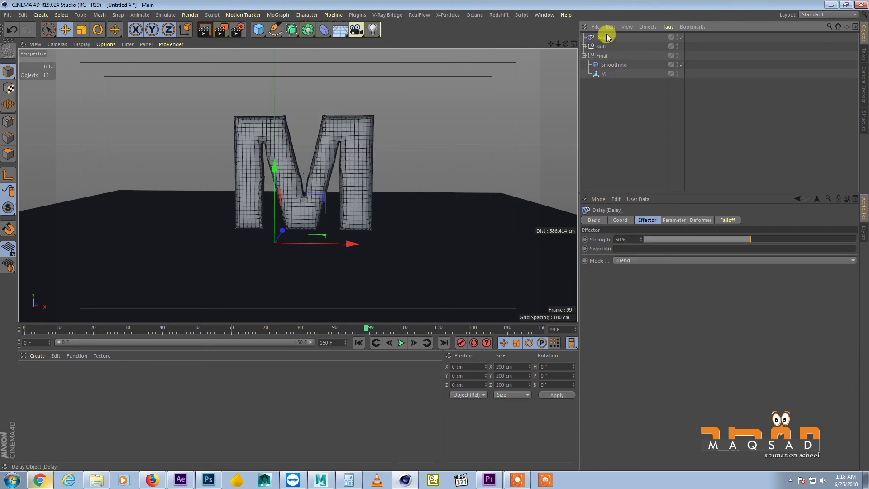
{"action": "left_click_drag", "start_coordinate": [611, 69], "coordinate": [610, 69]}
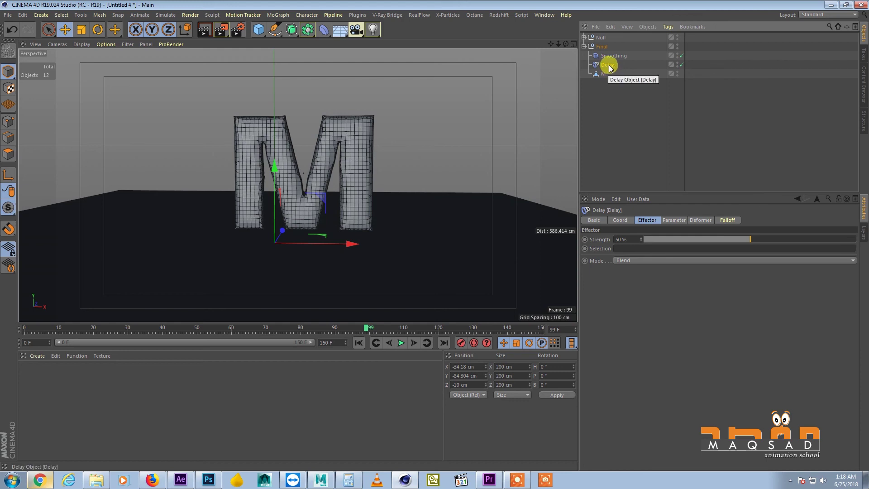
- Set the Delay effector's deformation to Point
{"action": "left_click", "coordinate": [731, 220]}
{"action": "left_click", "coordinate": [701, 220]}
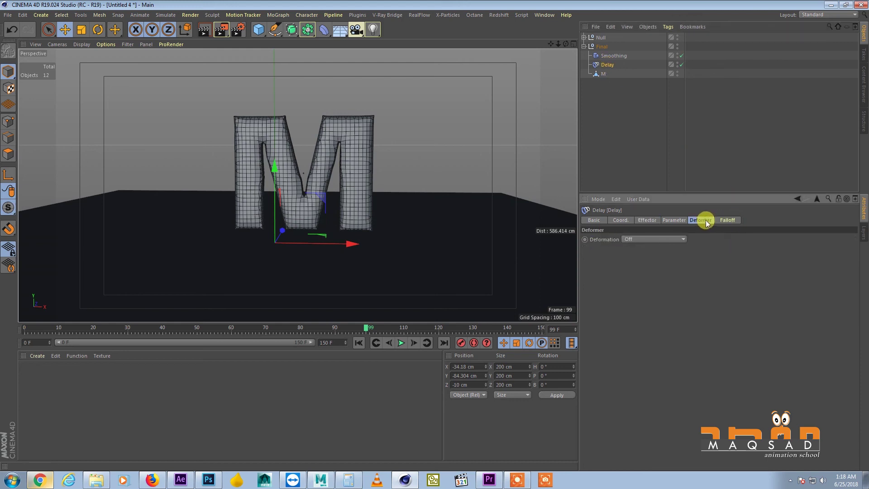
{"action": "left_click", "coordinate": [662, 239]}
{"action": "left_click", "coordinate": [646, 256]}
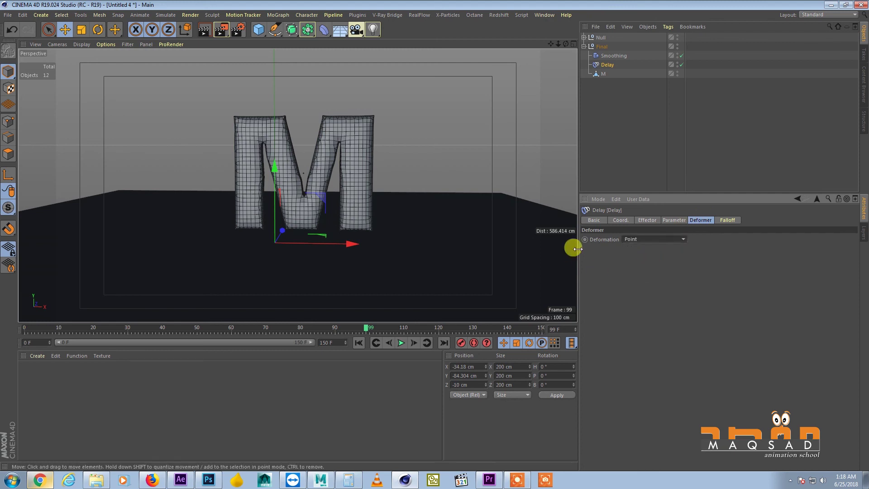
- Set the Delay effector's mode to Spring and its strength to 80%
{"action": "left_click", "coordinate": [646, 221]}
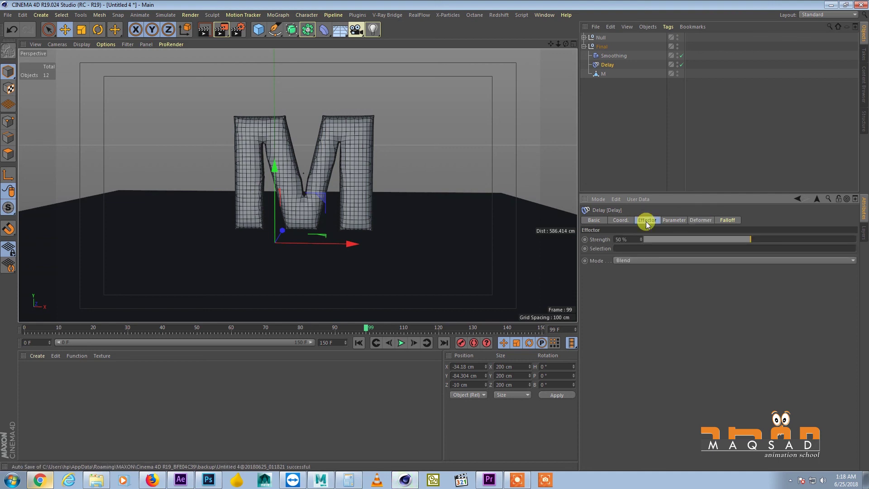
{"action": "left_click", "coordinate": [627, 261]}
{"action": "left_click", "coordinate": [632, 288]}
{"action": "left_click_drag", "start_coordinate": [753, 243], "coordinate": [810, 239]}
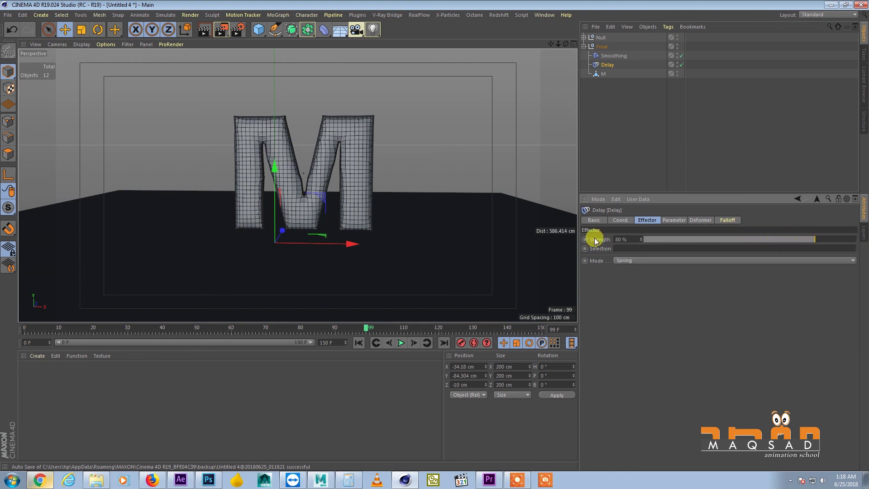
- Play the animation from the start and view it from several angles to examine the spring motion of the M
{"action": "left_click", "coordinate": [358, 342]}
{"action": "left_click", "coordinate": [401, 343]}
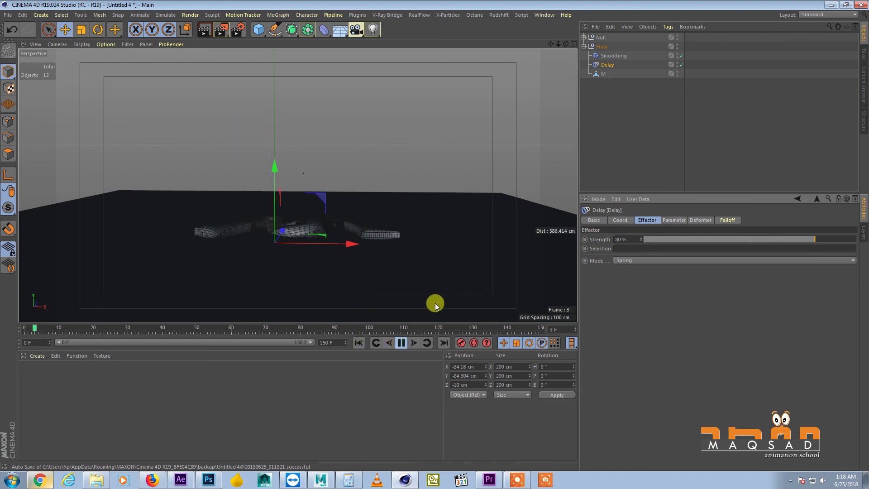
{"action": "left_click", "coordinate": [611, 141]}
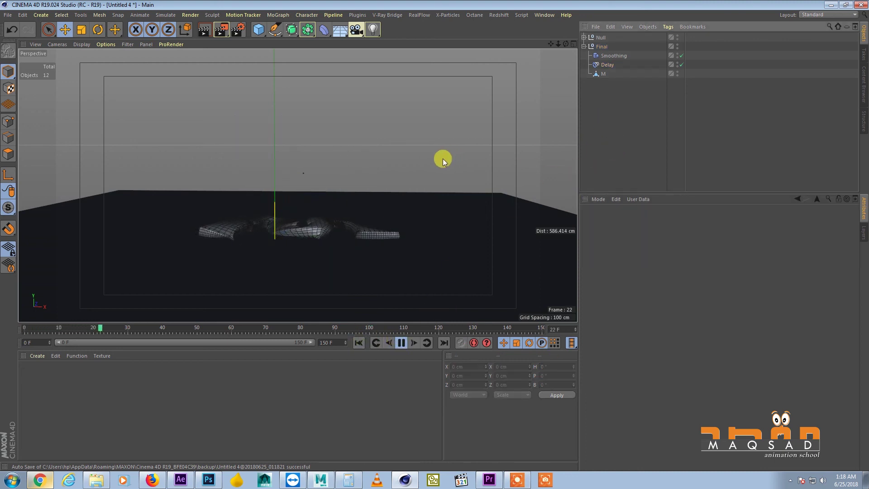
{"action": "left_click_drag", "start_coordinate": [391, 203], "coordinate": [391, 237], "text": "alt"}
{"action": "middle_click_drag", "start_coordinate": [389, 186], "coordinate": [396, 136], "text": "alt"}
{"action": "left_click_drag", "start_coordinate": [396, 174], "coordinate": [398, 146], "text": "alt"}
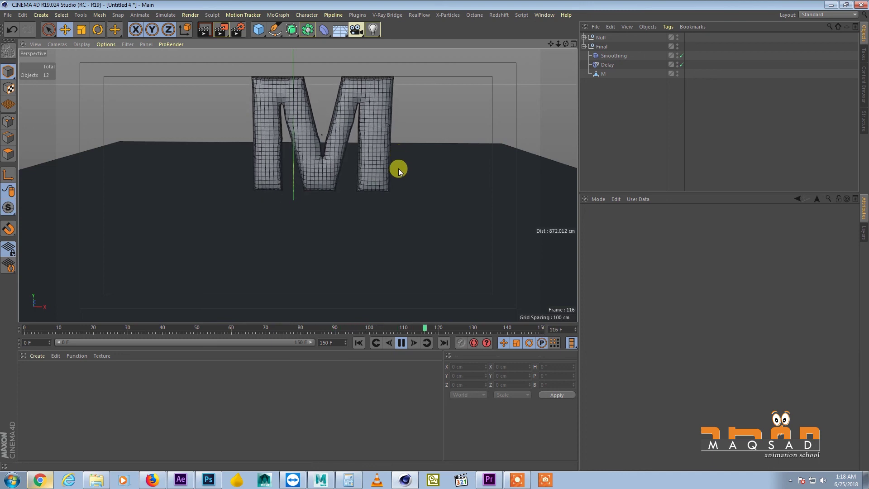
{"action": "middle_click_drag", "start_coordinate": [392, 171], "coordinate": [389, 188], "text": "alt"}
{"action": "left_click_drag", "start_coordinate": [388, 188], "coordinate": [388, 171], "text": "alt"}
{"action": "middle_click_drag", "start_coordinate": [389, 171], "coordinate": [393, 193], "text": "alt"}
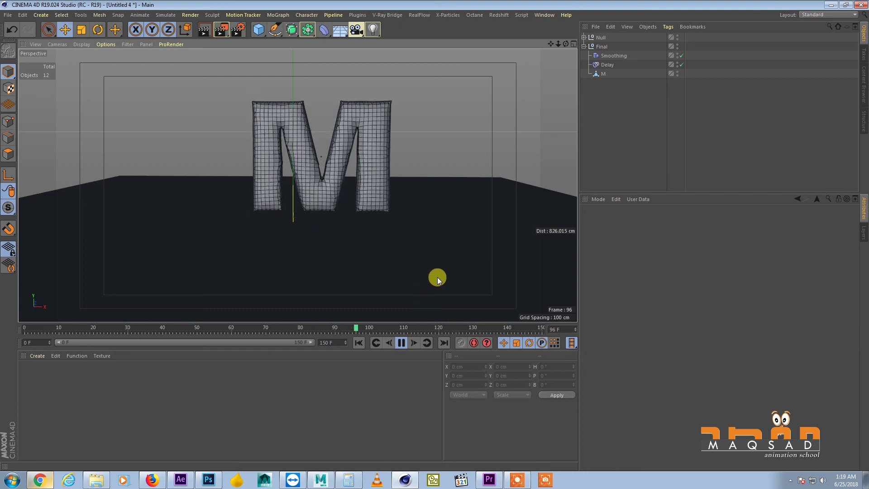
{"action": "key", "text": "F8"}
{"action": "left_click_drag", "start_coordinate": [416, 156], "coordinate": [416, 146], "text": "alt"}
{"action": "middle_click_drag", "start_coordinate": [417, 157], "coordinate": [422, 188], "text": "alt"}
- Add a Subdivision Surface and place the Final null inside it
{"action": "left_click", "coordinate": [584, 47]}
{"action": "left_click", "coordinate": [597, 46]}
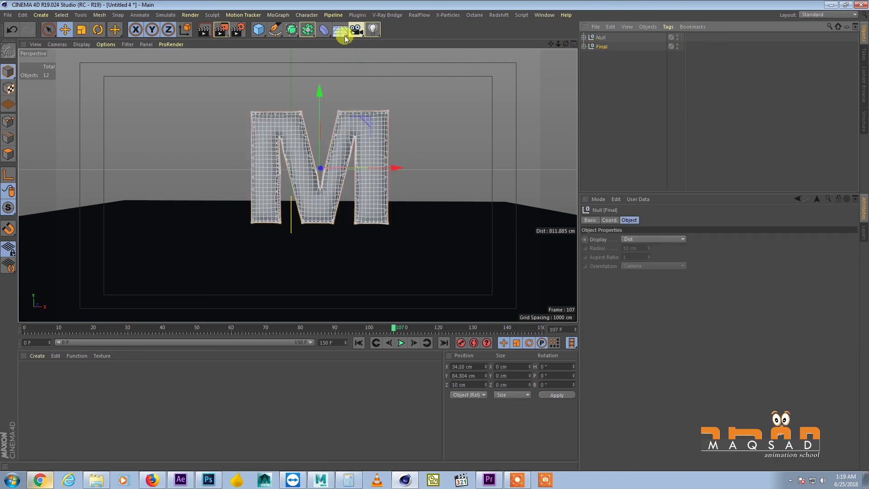
{"action": "left_click", "coordinate": [292, 30]}
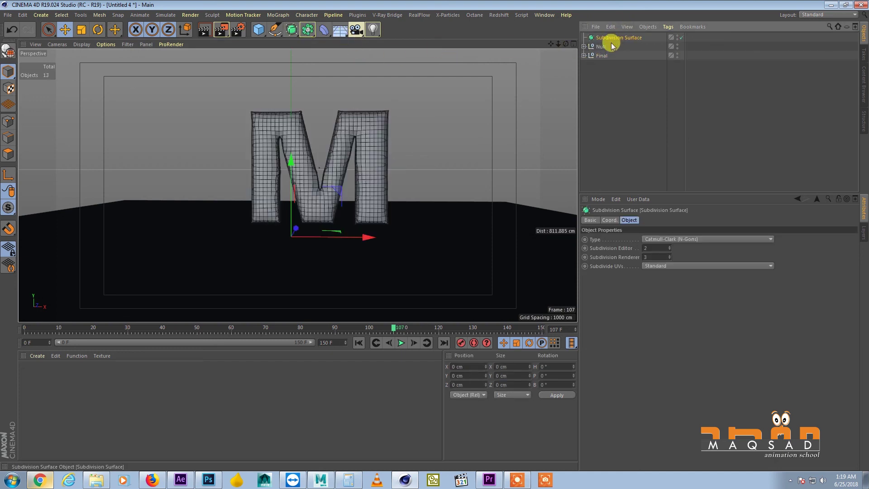
{"action": "left_click_drag", "start_coordinate": [606, 52], "coordinate": [605, 46]}
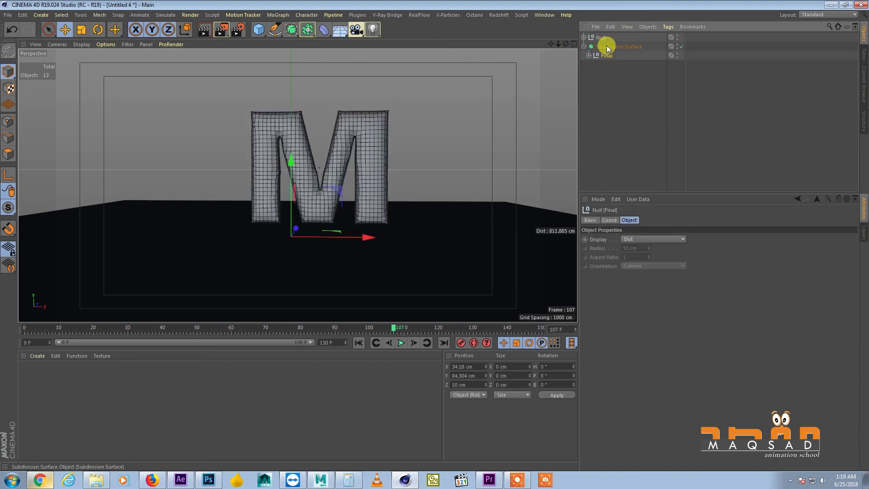
{"action": "left_click", "coordinate": [610, 81]}
- Set the Subdivision Surface to 1 editor subdivision and 2 renderer subdivisions
{"action": "left_click", "coordinate": [606, 45]}
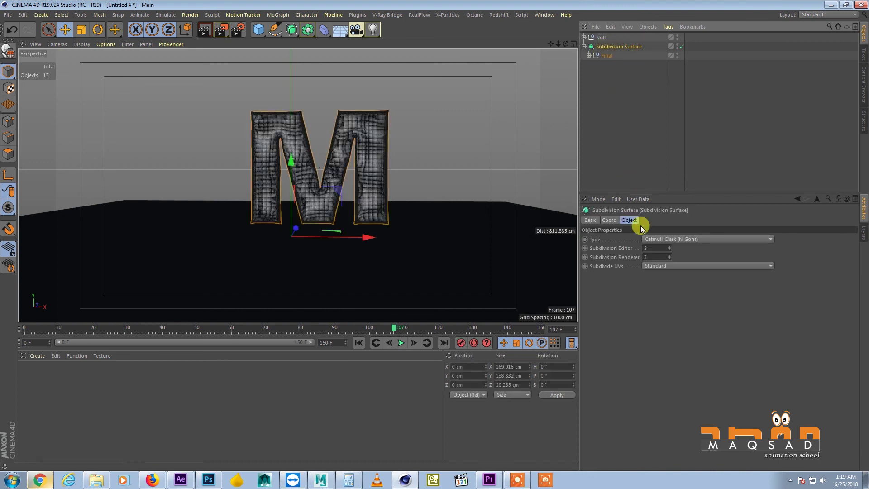
{"action": "left_click", "coordinate": [670, 250]}
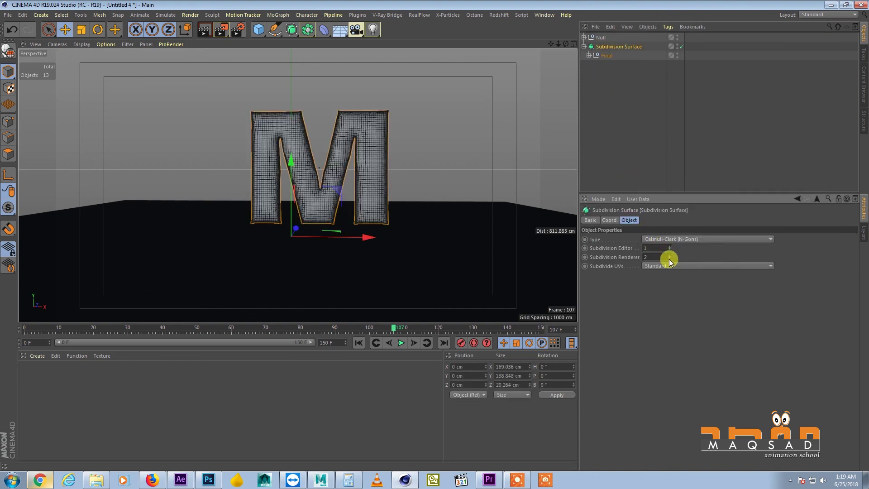
{"action": "left_click", "coordinate": [329, 122]}
{"action": "scroll", "coordinate": [356, 113], "scroll_direction": "up", "scroll_amount": 2}
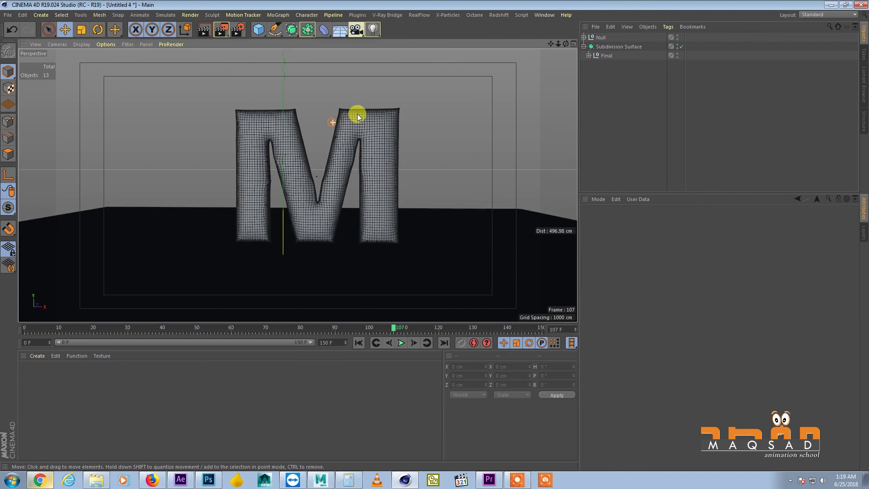
- Disable the Smoothing deformer, then scrub and play the animation to examine the letter without smoothing
{"action": "left_click", "coordinate": [590, 55]}
{"action": "left_click", "coordinate": [612, 64]}
{"action": "left_click", "coordinate": [681, 65]}
{"action": "left_click", "coordinate": [609, 106]}
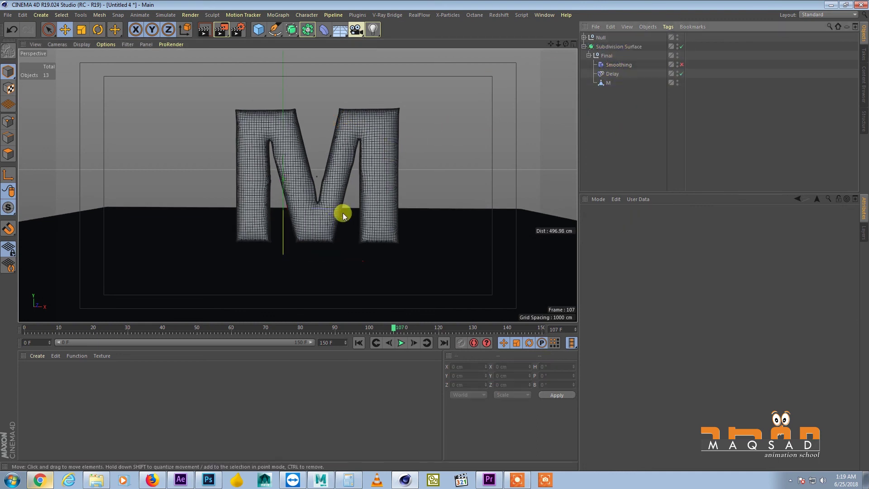
{"action": "left_click_drag", "start_coordinate": [278, 331], "coordinate": [221, 329]}
{"action": "left_click_drag", "start_coordinate": [290, 303], "coordinate": [384, 289]}
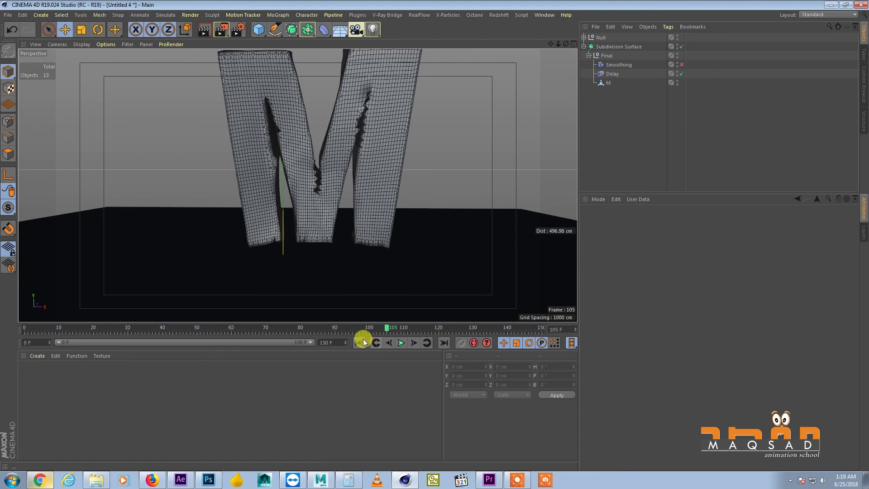
{"action": "left_click", "coordinate": [401, 343]}
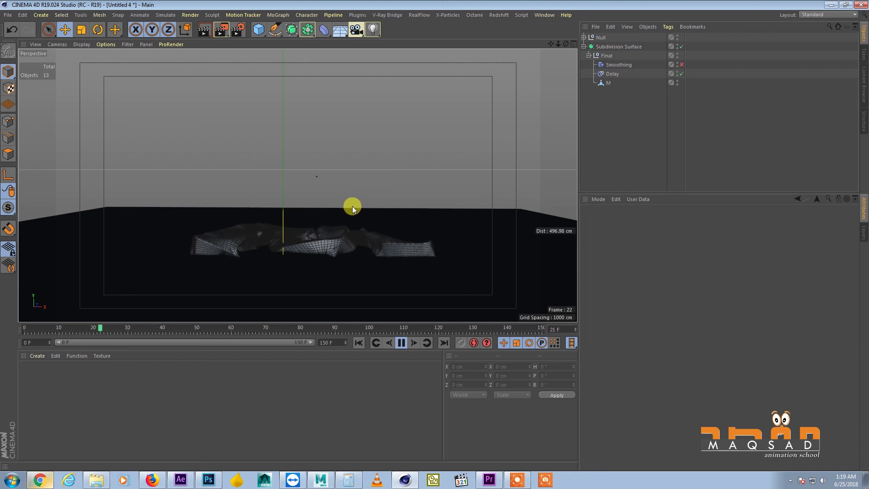
- Turn off the Subdivision Surface and re-enable the Smoothing deformer while reviewing the playing animation from different angles
{"action": "left_click", "coordinate": [682, 46]}
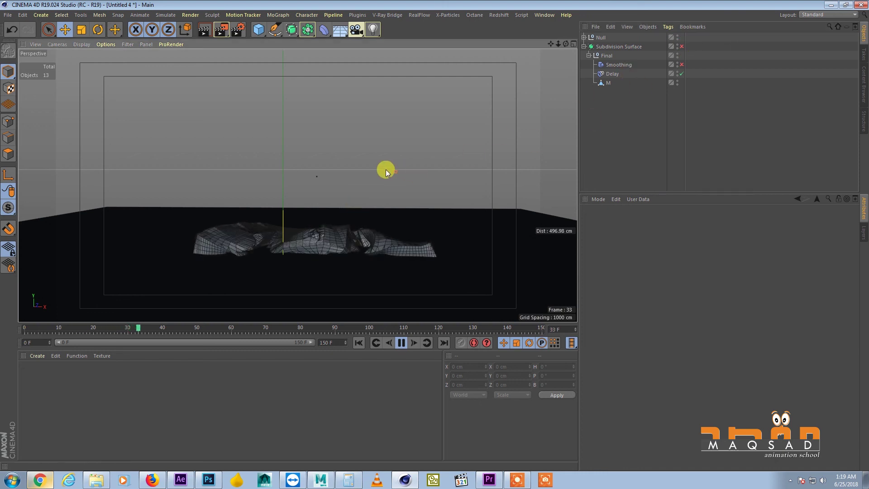
{"action": "left_click_drag", "start_coordinate": [371, 186], "coordinate": [372, 209], "text": "alt"}
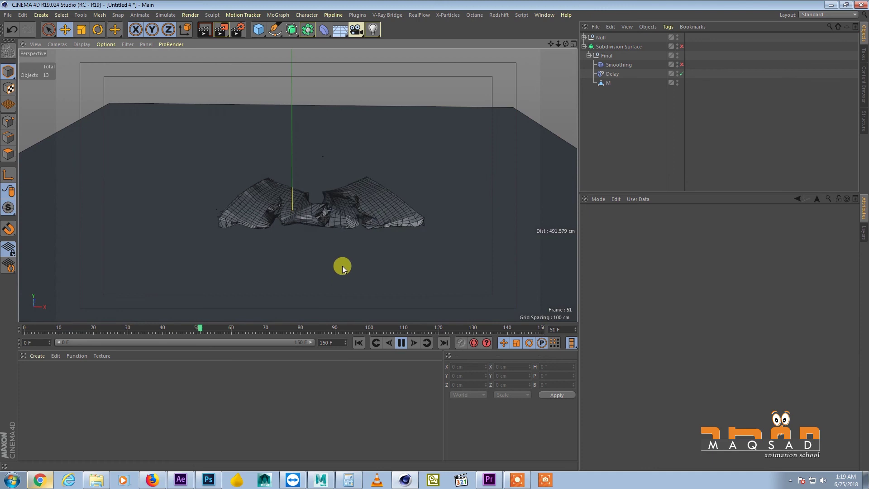
{"action": "left_click", "coordinate": [682, 64]}
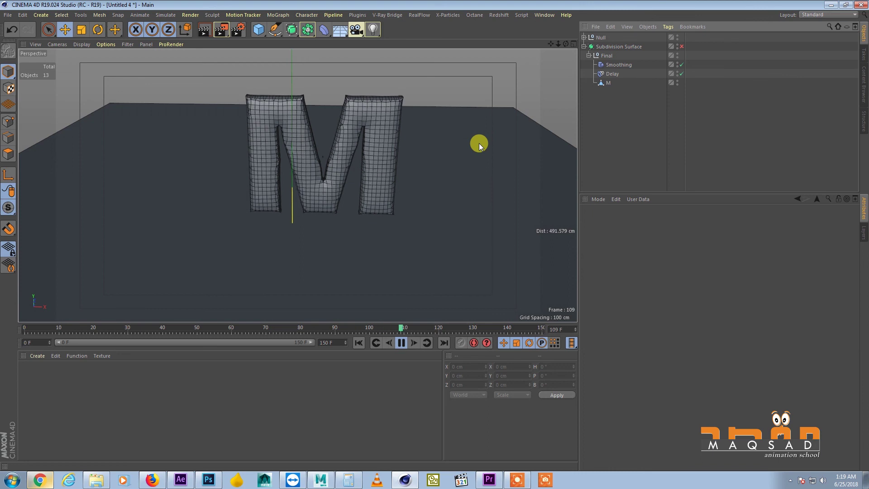
{"action": "left_click_drag", "start_coordinate": [417, 164], "coordinate": [416, 141], "text": "alt"}
{"action": "middle_click_drag", "start_coordinate": [416, 142], "coordinate": [396, 266], "text": "alt"}
{"action": "mouse_move", "coordinate": [405, 220]}
{"action": "left_mouse_down", "text": "alt"}
{"action": "mouse_move", "coordinate": [386, 223]}
{"action": "mouse_move", "coordinate": [385, 213]}
{"action": "mouse_move", "coordinate": [382, 225]}
{"action": "mouse_move", "coordinate": [392, 199]}
{"action": "mouse_move", "coordinate": [377, 207]}
{"action": "left_mouse_up", "text": "alt"}
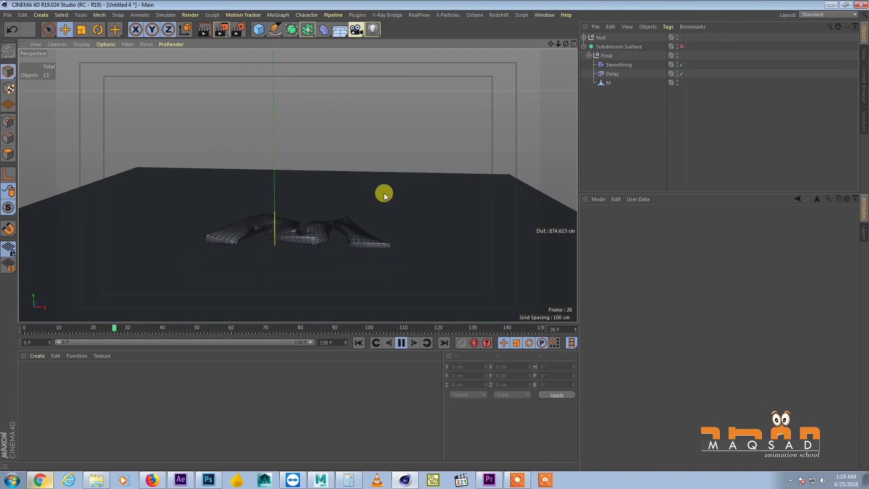